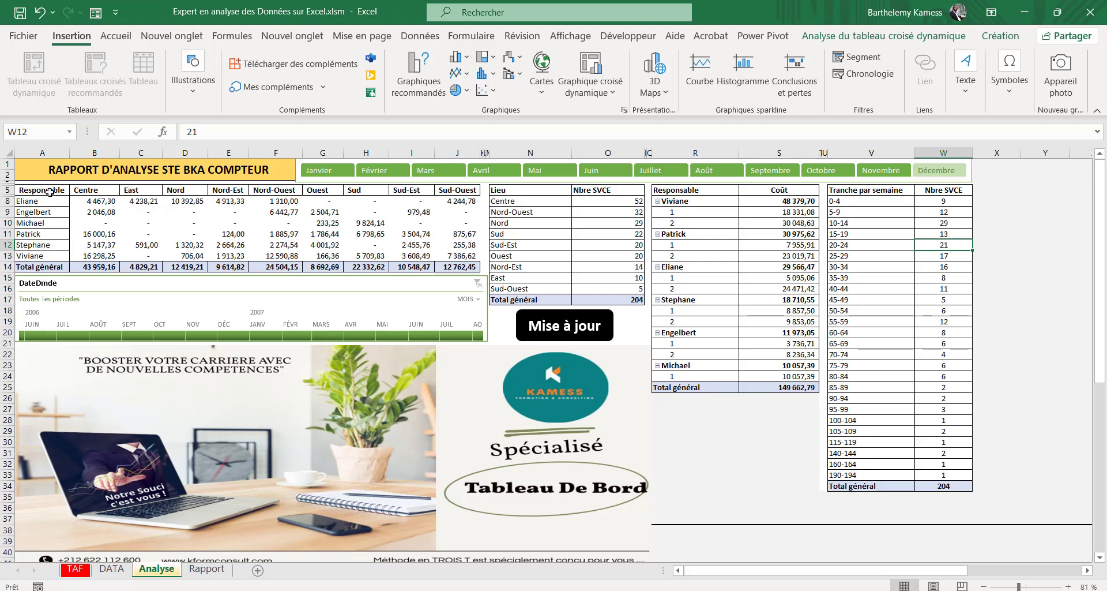
# On the Rapport sheet, copy the region headers B4:K4 and paste them as values into row 2 starting at B2.
pyautogui.click(206, 569)
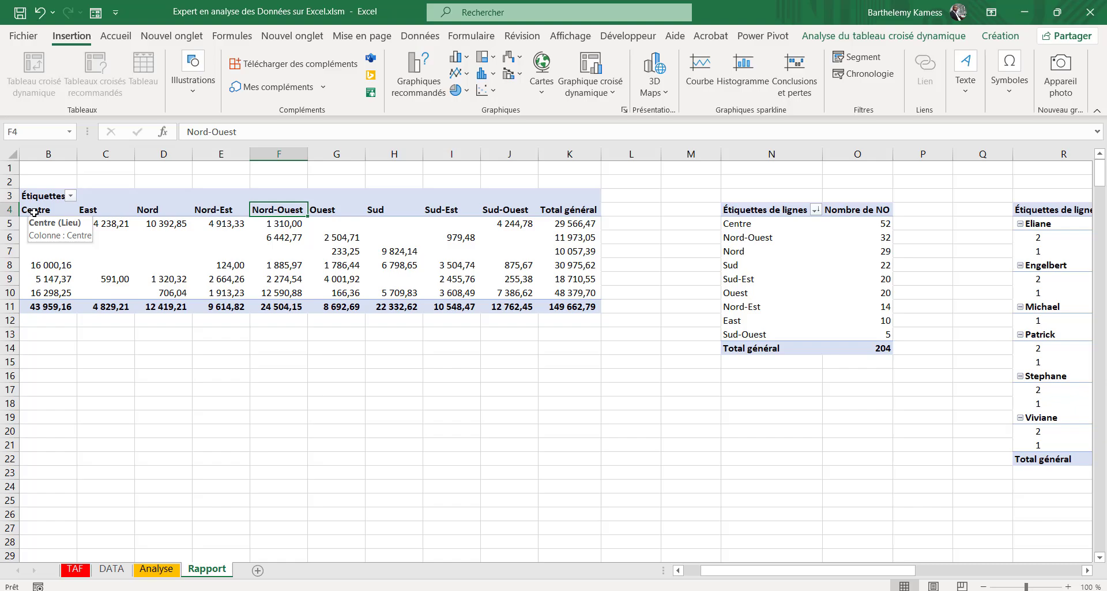
pyautogui.moveTo(34, 212); pyautogui.dragTo(565, 210)
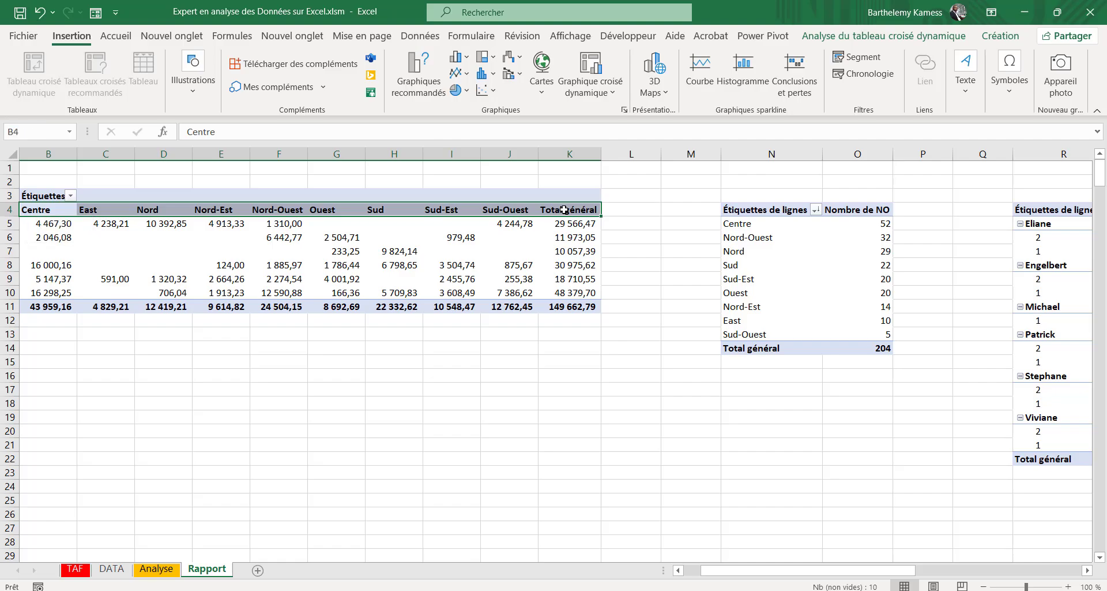
pyautogui.hotkey('ctrl', 'c')
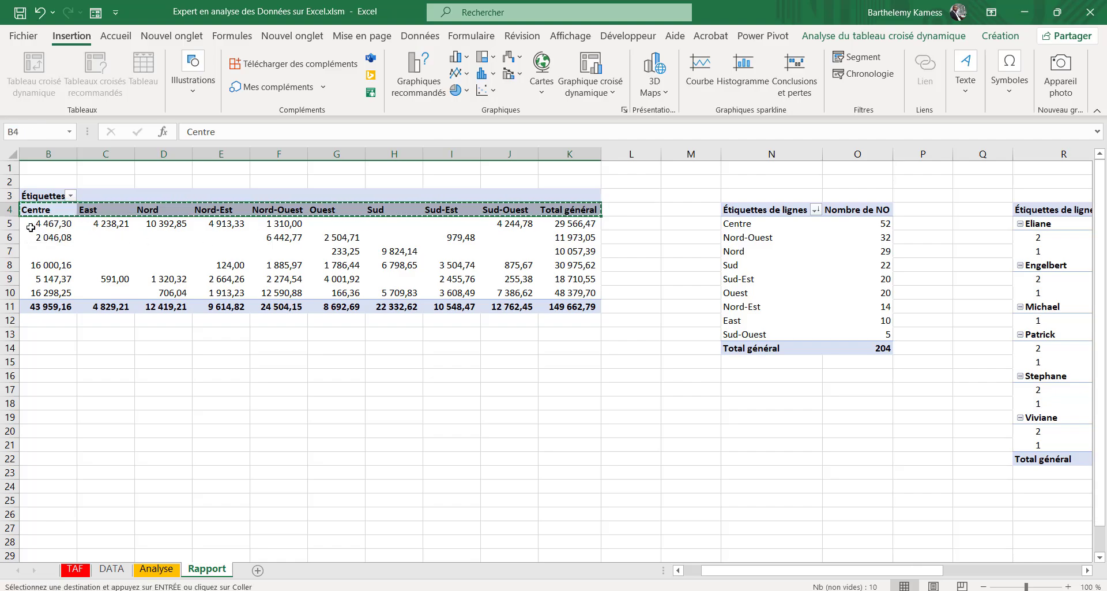
pyautogui.click(49, 182)
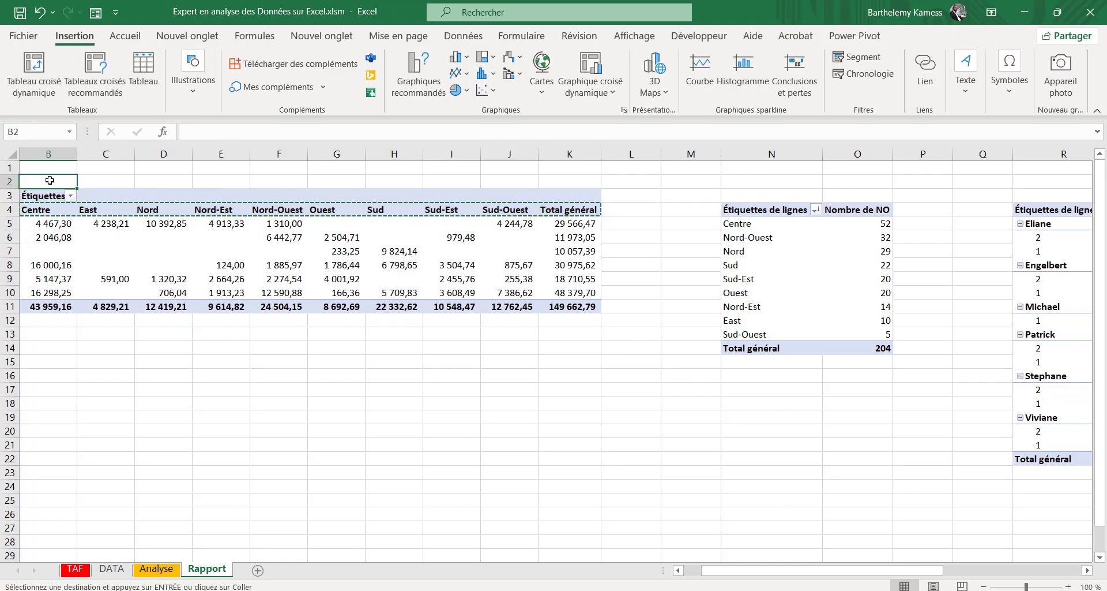
pyautogui.rightClick(48, 182)
pyautogui.click(107, 256)
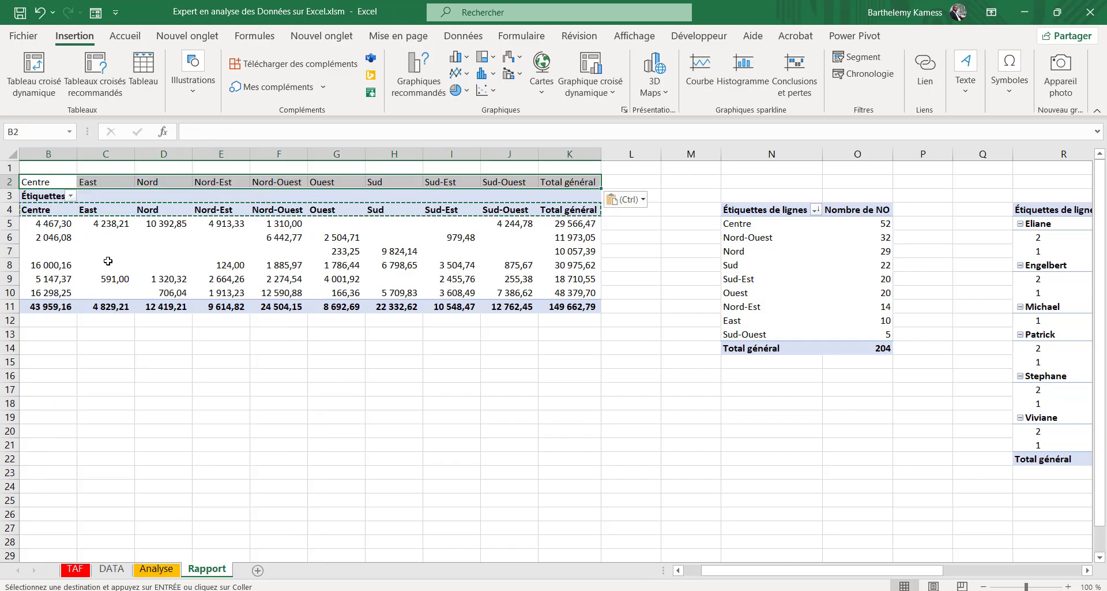
pyautogui.press('Escape')
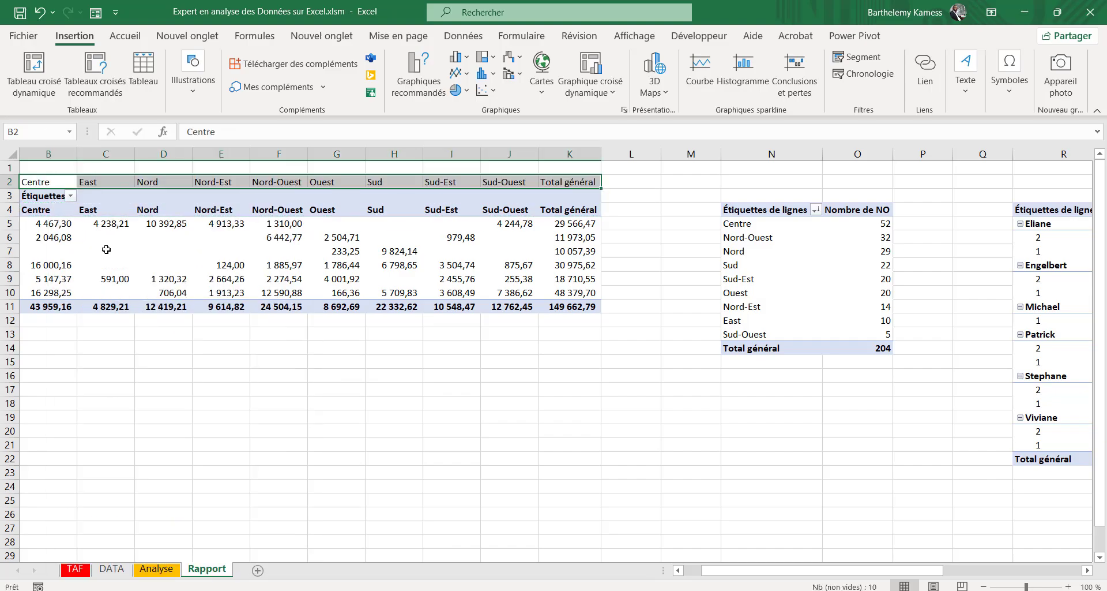
# Enter the headers "Lieu" in N2 and "Nbre SVCE" in O2 above the second pivot table.
pyautogui.click(759, 210)
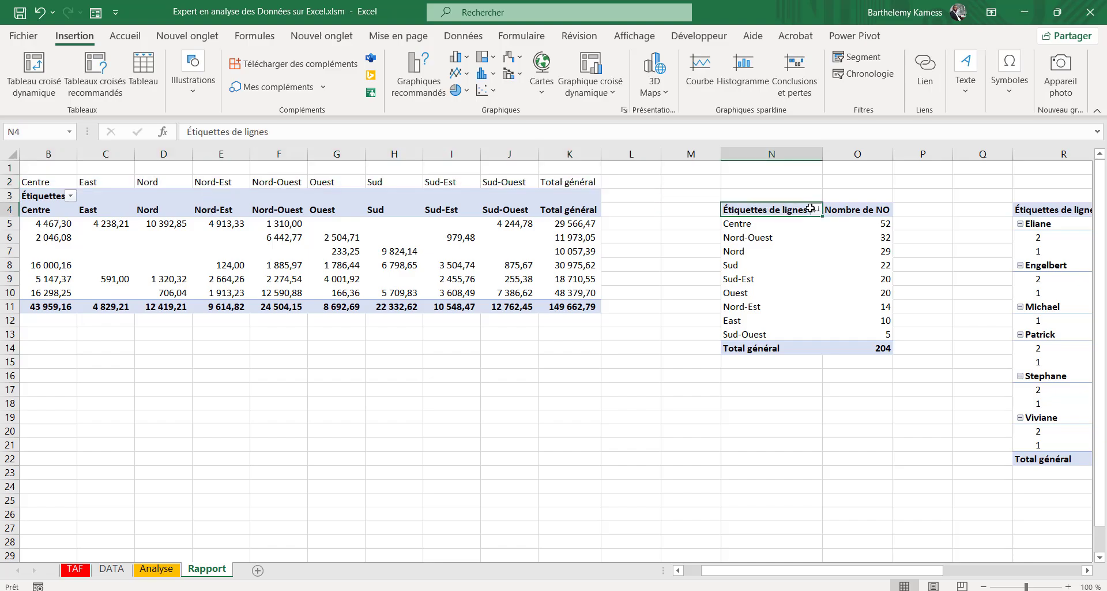
pyautogui.click(778, 183)
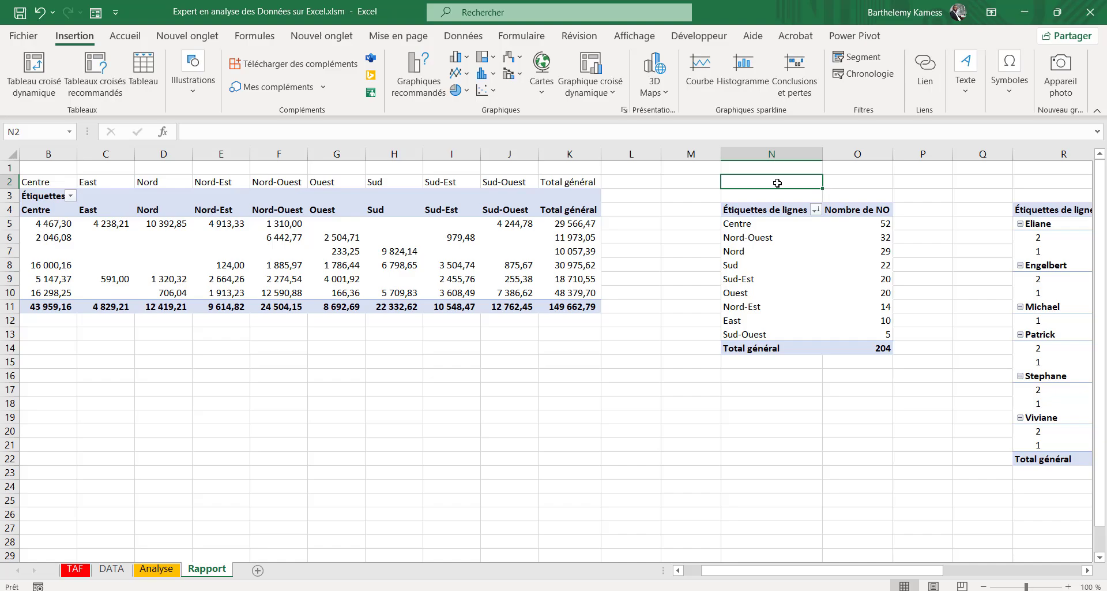
pyautogui.write('Lieu')
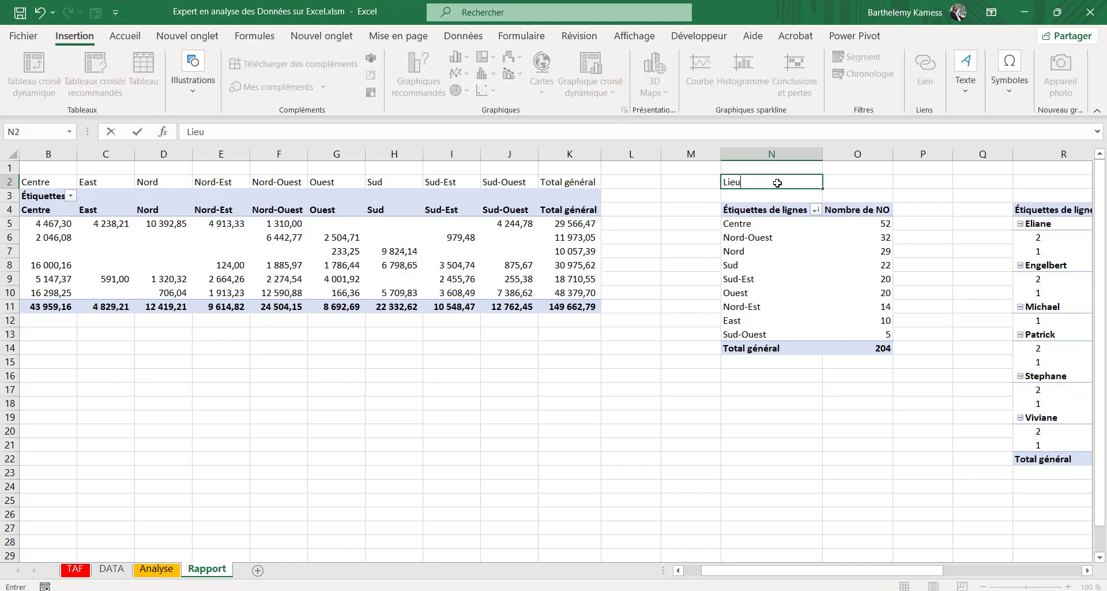
pyautogui.press('Tab')
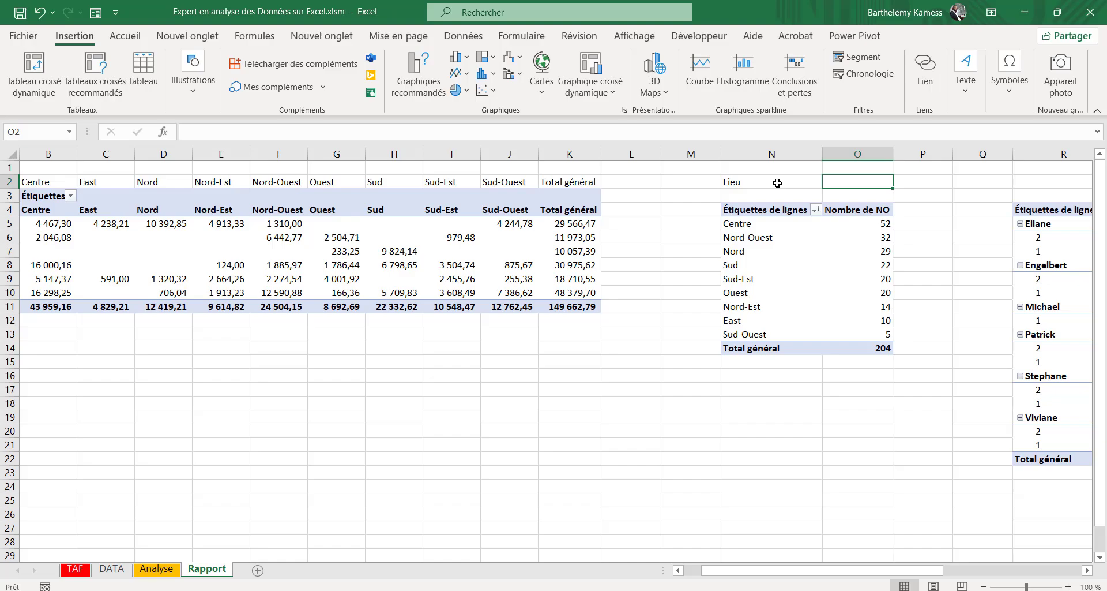
pyautogui.write('Nbre SV')
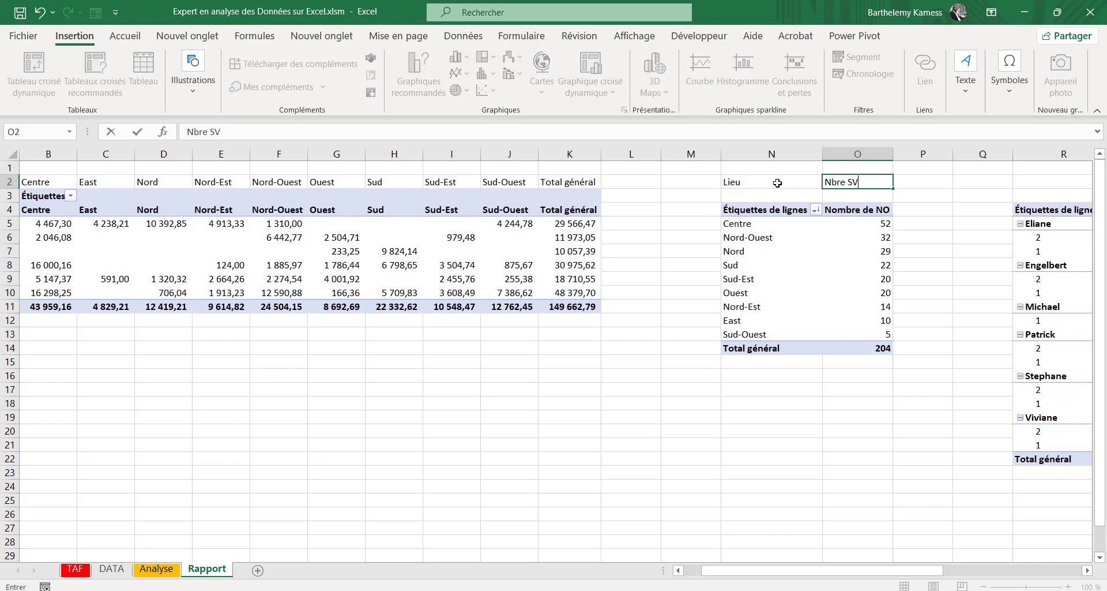
pyautogui.press('Tab')
pyautogui.press('Tab')
pyautogui.press('Tab')
pyautogui.press('Tab')
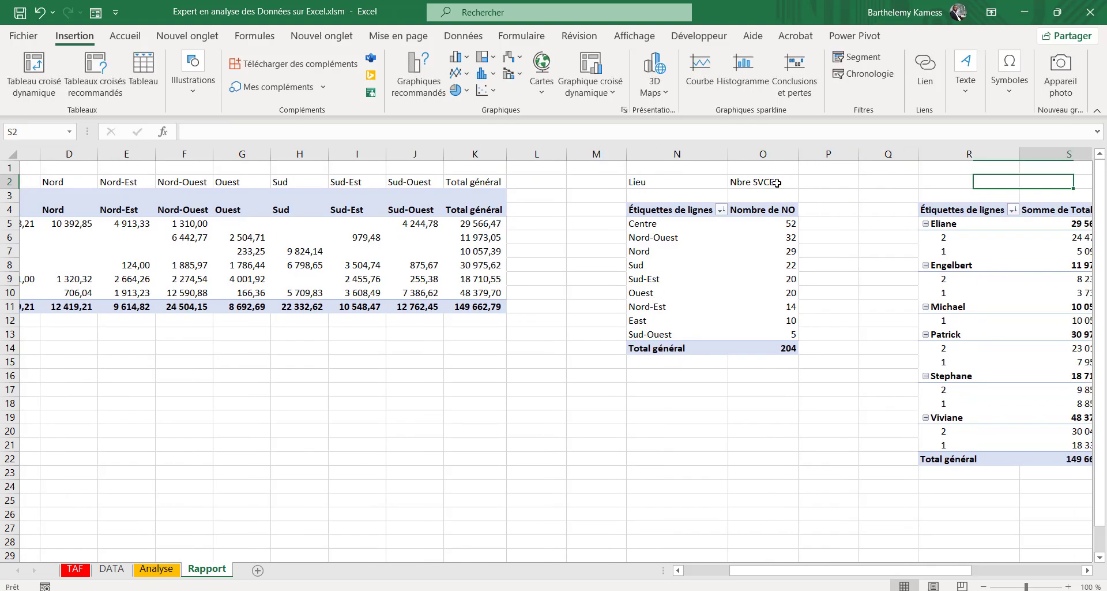
# Enter the headers "Responsable" in R2 and "Coût" in S2 above the third pivot table.
pyautogui.click(877, 185)
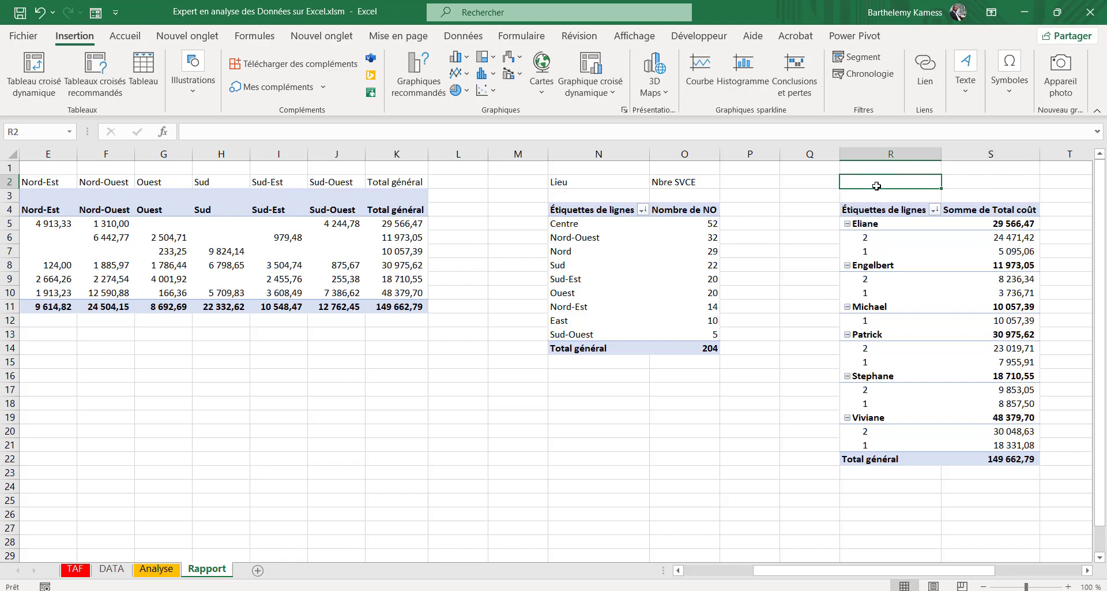
pyautogui.write('Responsable')
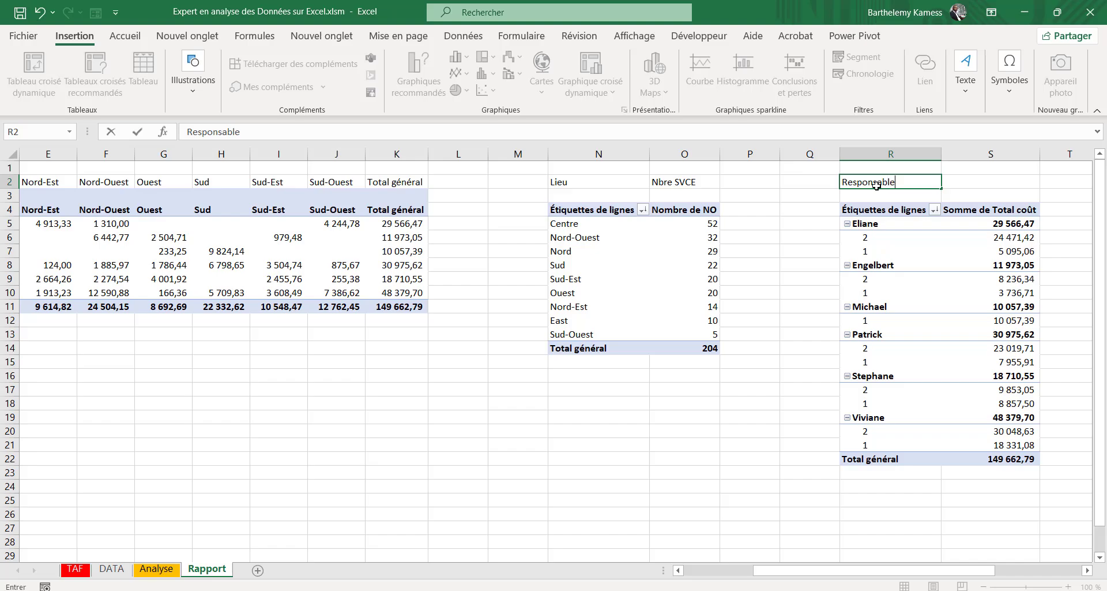
pyautogui.press('Tab')
pyautogui.write('C')
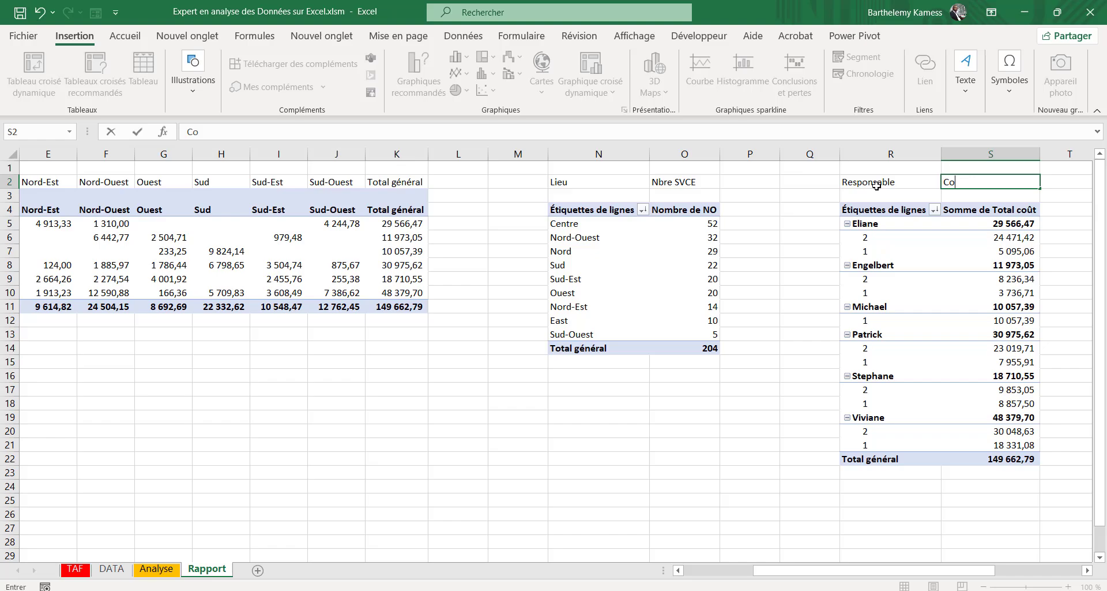
pyautogui.write('oût')
pyautogui.press('Tab')
# Enter the headers "Tranche par semaine" in V2 and "Nbre SVCE" in W2 above the last pivot table.
pyautogui.press('Tab')
pyautogui.press('Tab')
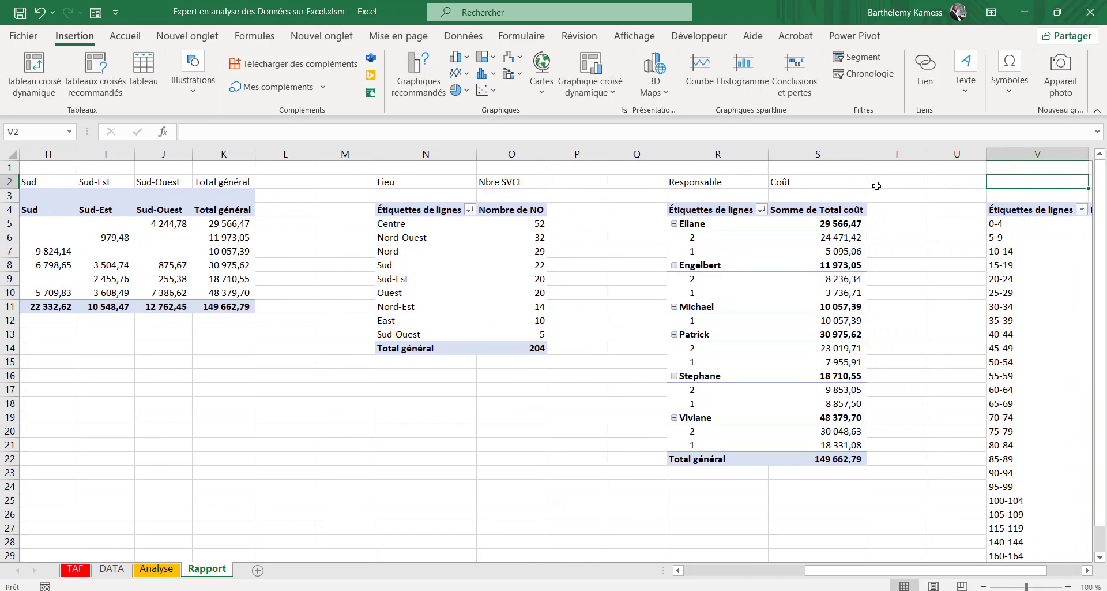
pyautogui.write('T')
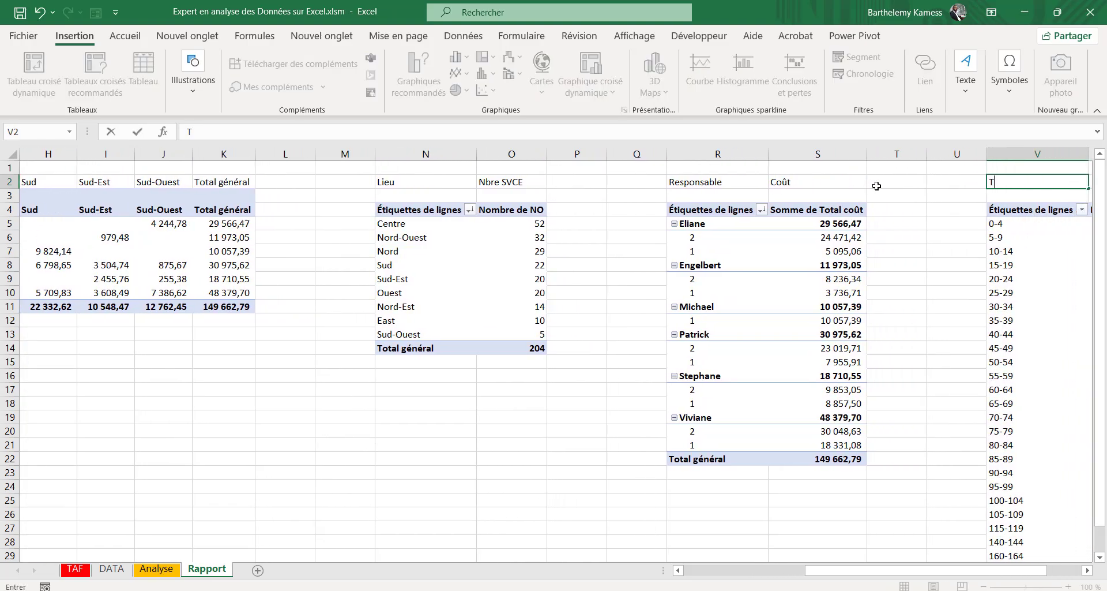
pyautogui.write('ranche par semaine')
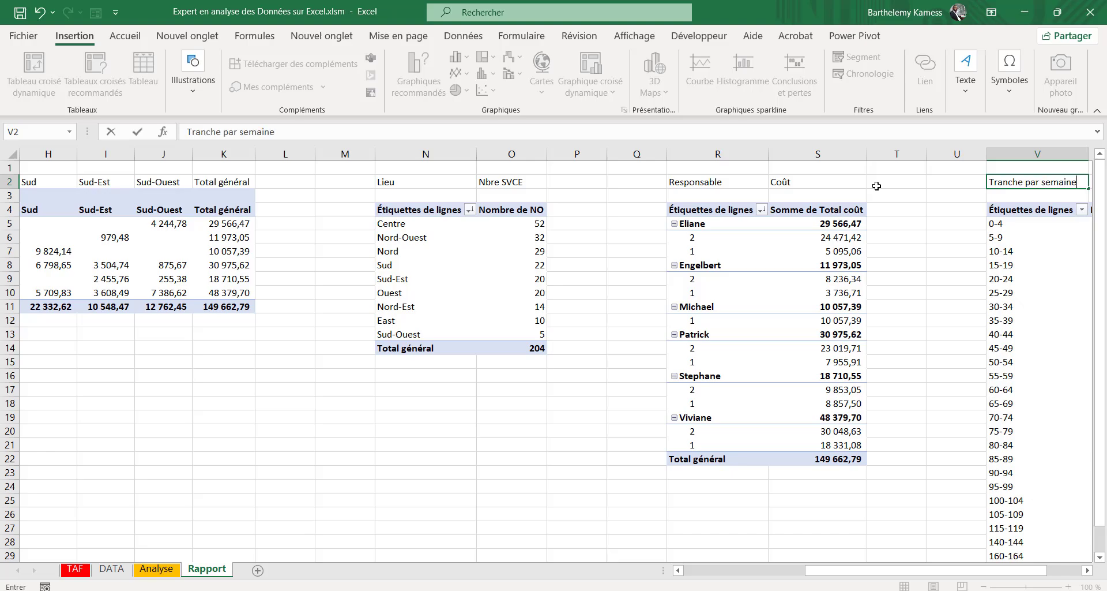
pyautogui.press('Tab')
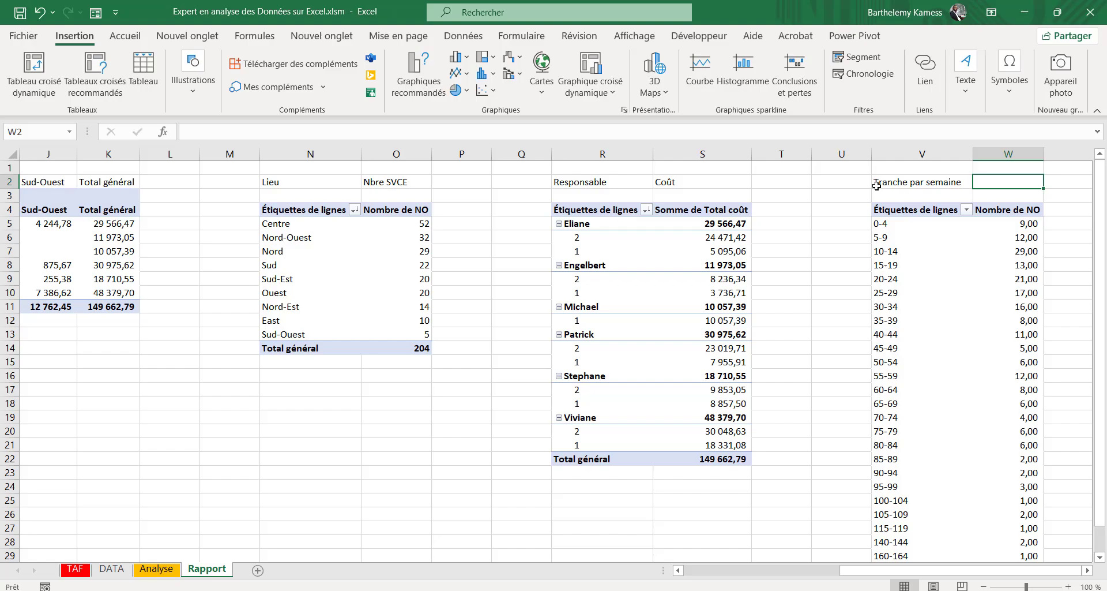
pyautogui.write('Nbre SVCE')
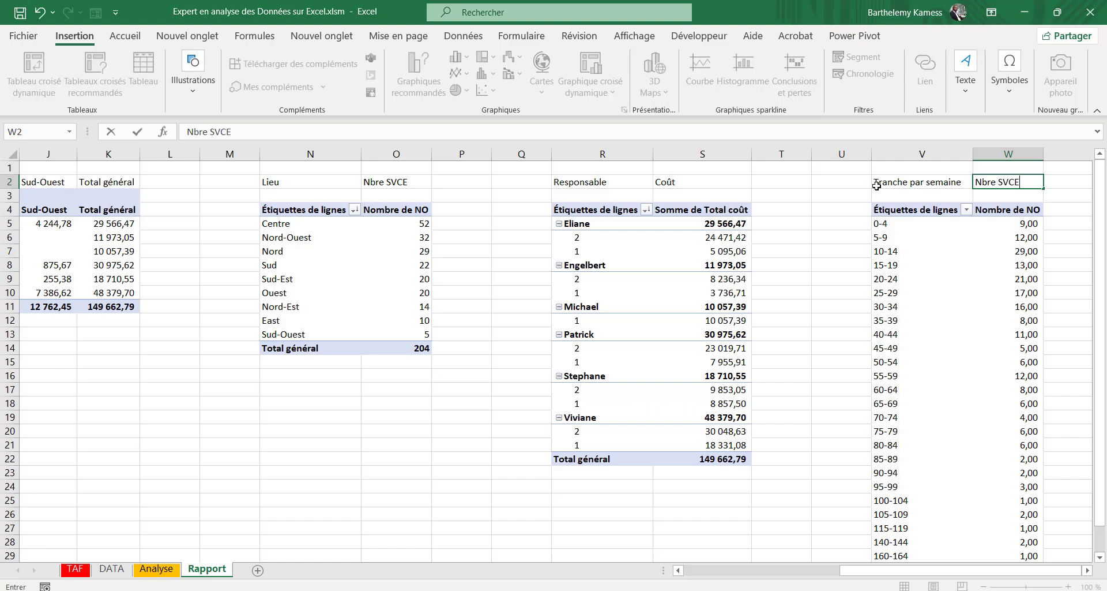
pyautogui.click(898, 265)
# Hide rows 3 and 4, which hold the pivot tables' original headers.
pyautogui.moveTo(856, 571); pyautogui.dragTo(699, 572)
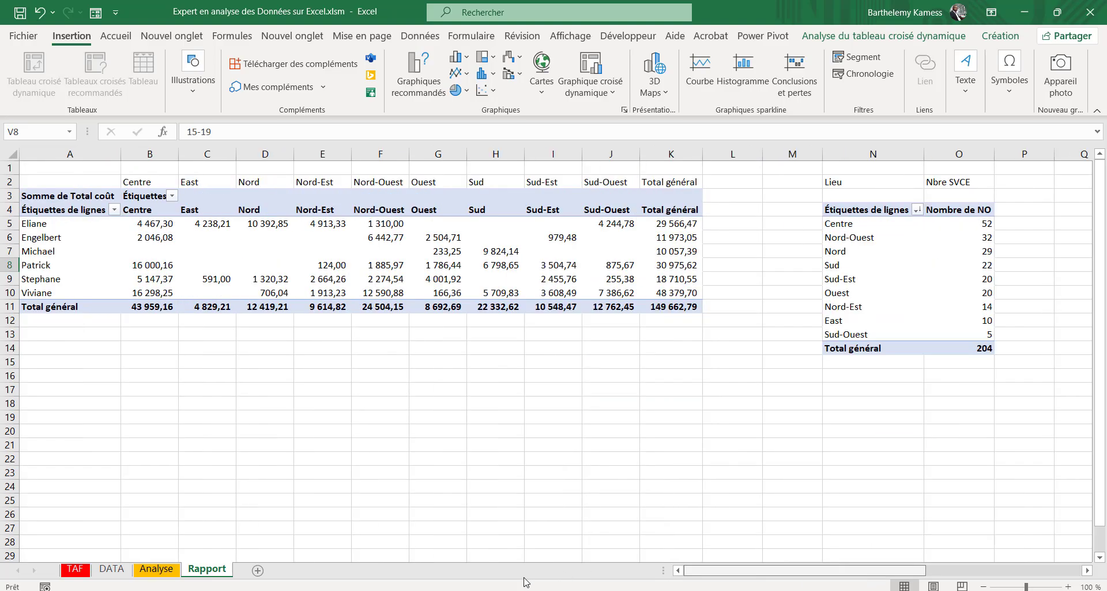
pyautogui.moveTo(9, 195); pyautogui.dragTo(6, 209)
pyautogui.rightClick(10, 201)
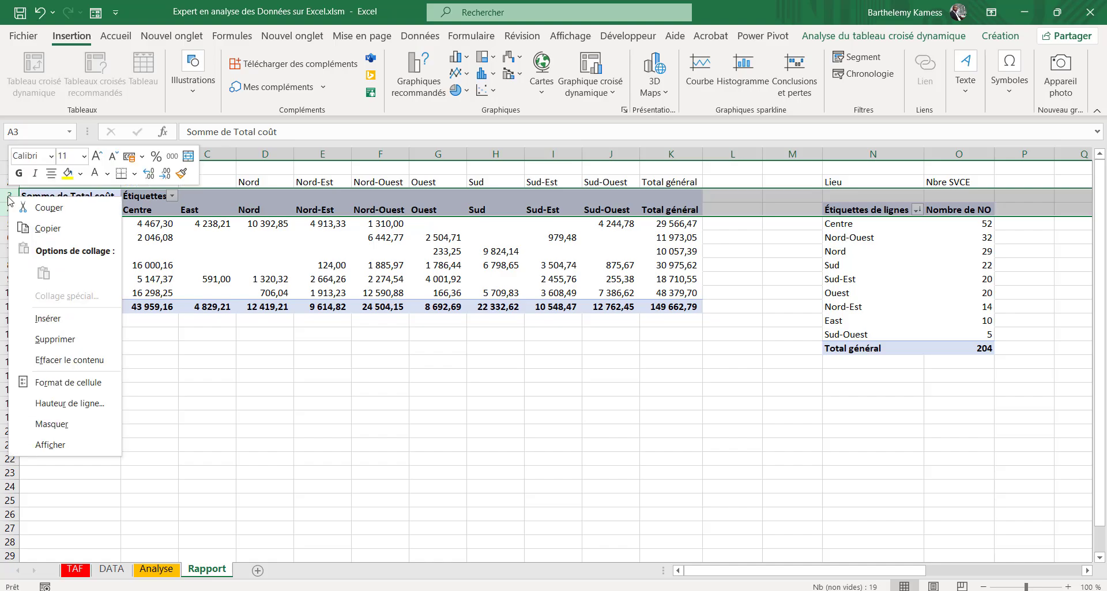
pyautogui.click(48, 424)
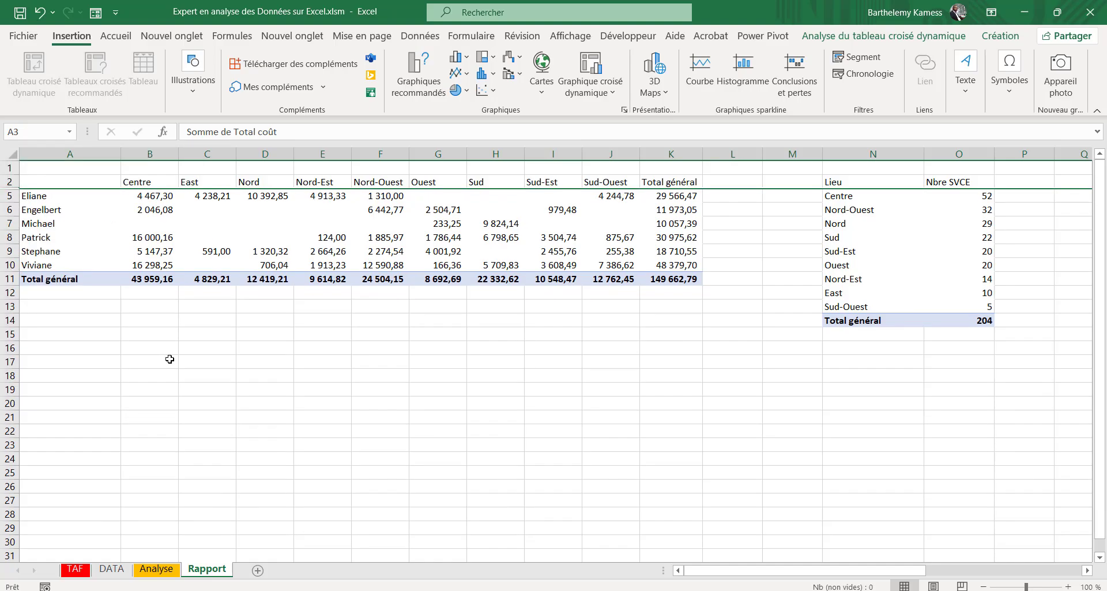
pyautogui.click(169, 359)
# Apply all borders to column A of the first pivot table, from A2 down to the Total général row.
pyautogui.moveTo(63, 183); pyautogui.dragTo(659, 277)
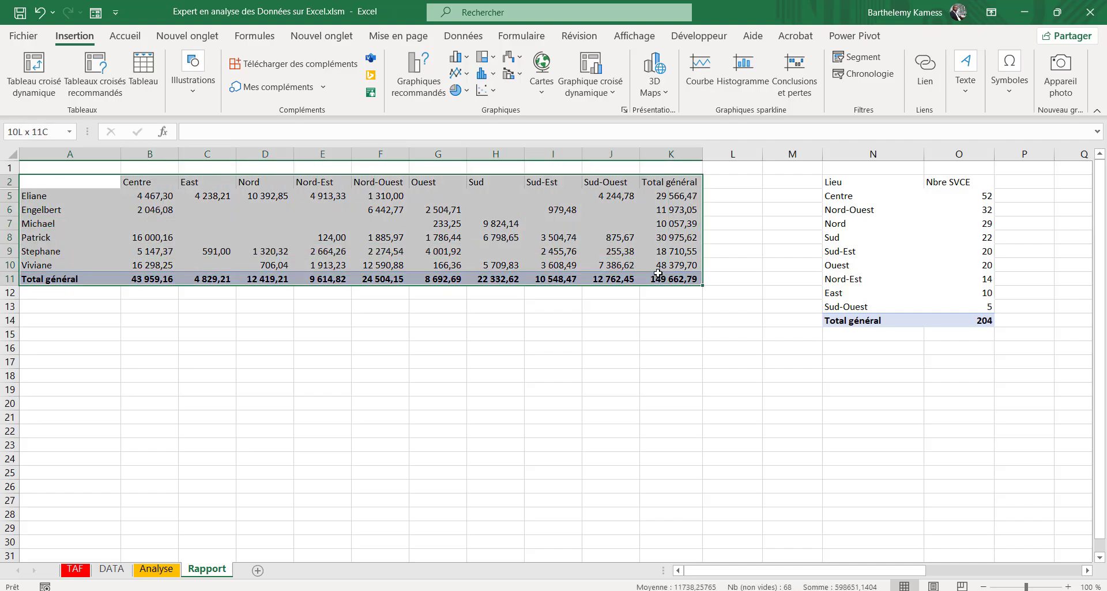
pyautogui.moveTo(54, 183); pyautogui.dragTo(37, 279)
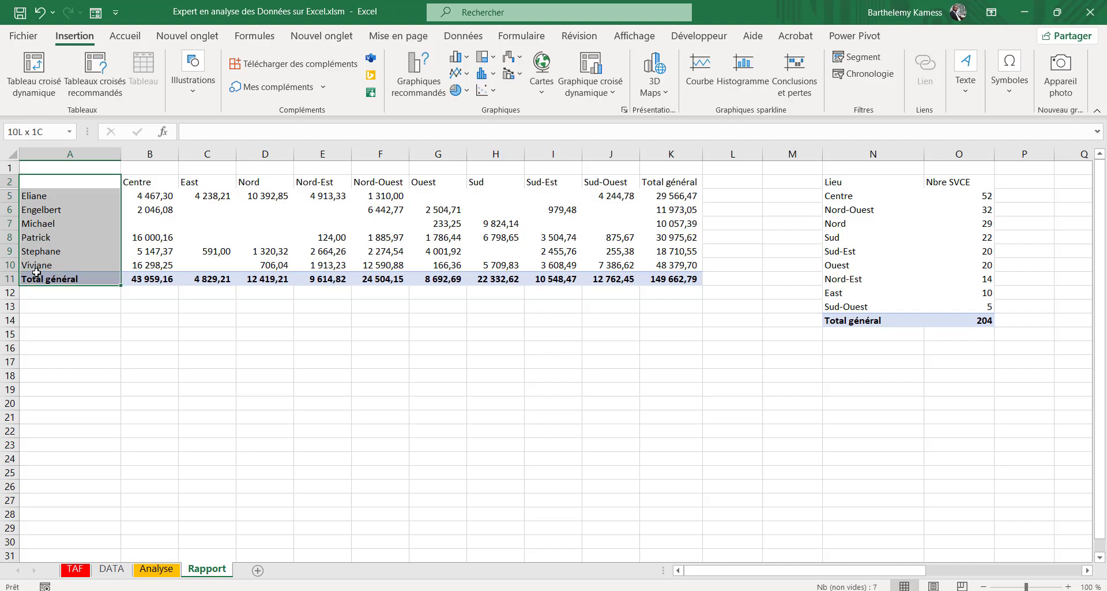
pyautogui.click(117, 38)
pyautogui.click(163, 86)
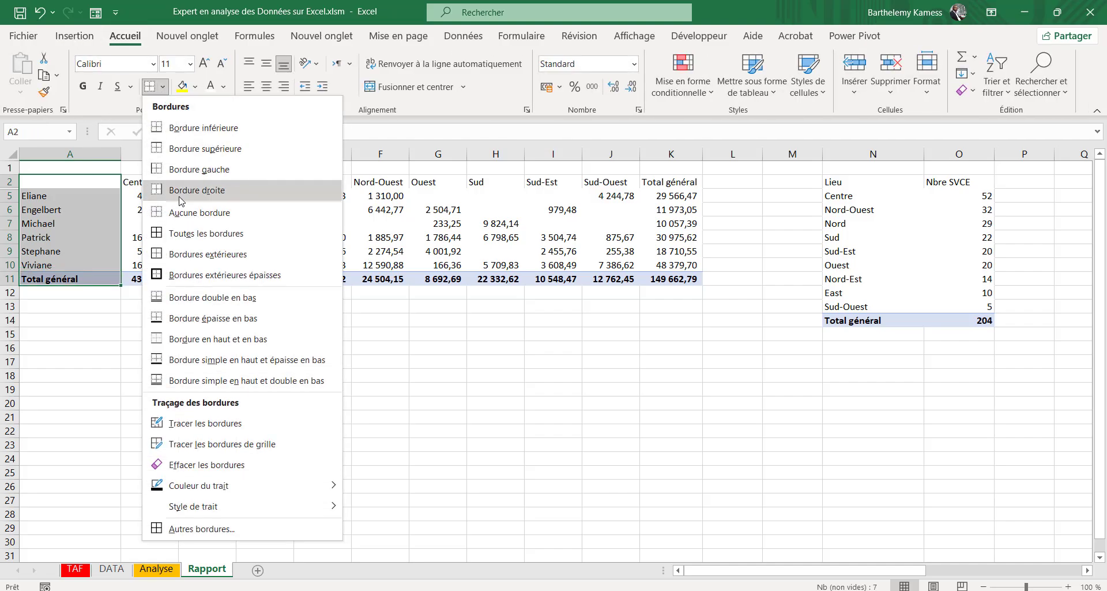
pyautogui.click(187, 234)
# Enter "Responsable" in A2 and make the region headers in B2:K2 bold.
pyautogui.click(103, 179)
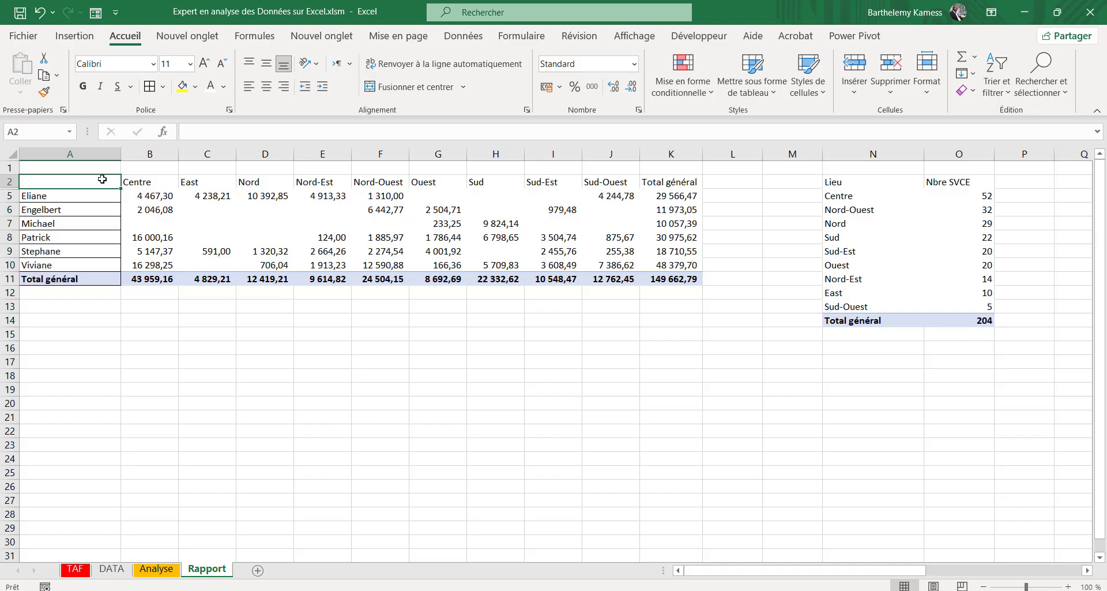
pyautogui.write('R')
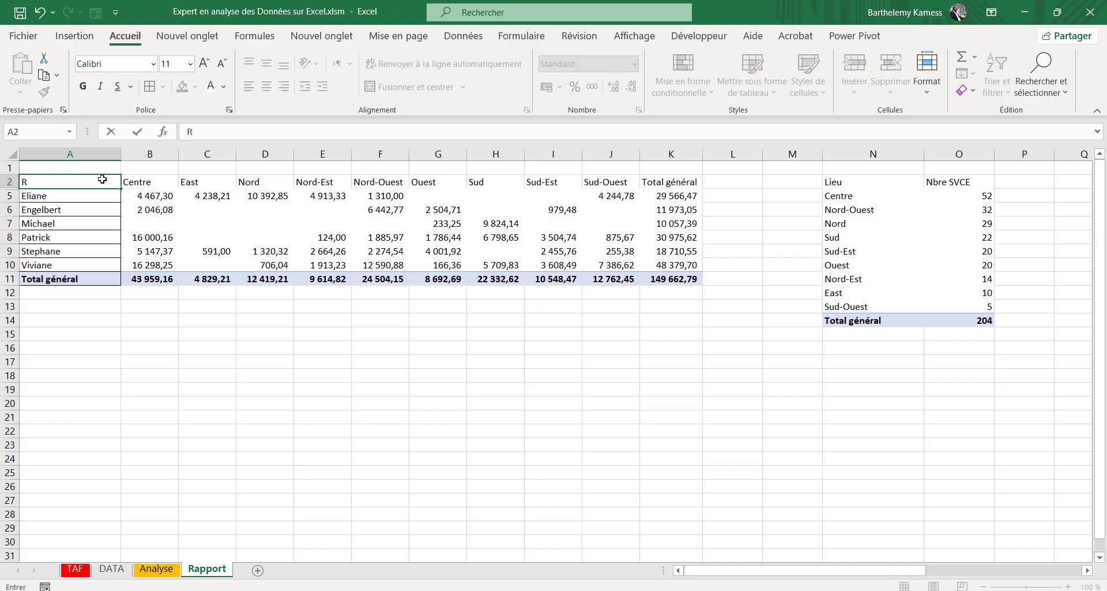
pyautogui.write('esponsable')
pyautogui.press('Tab')
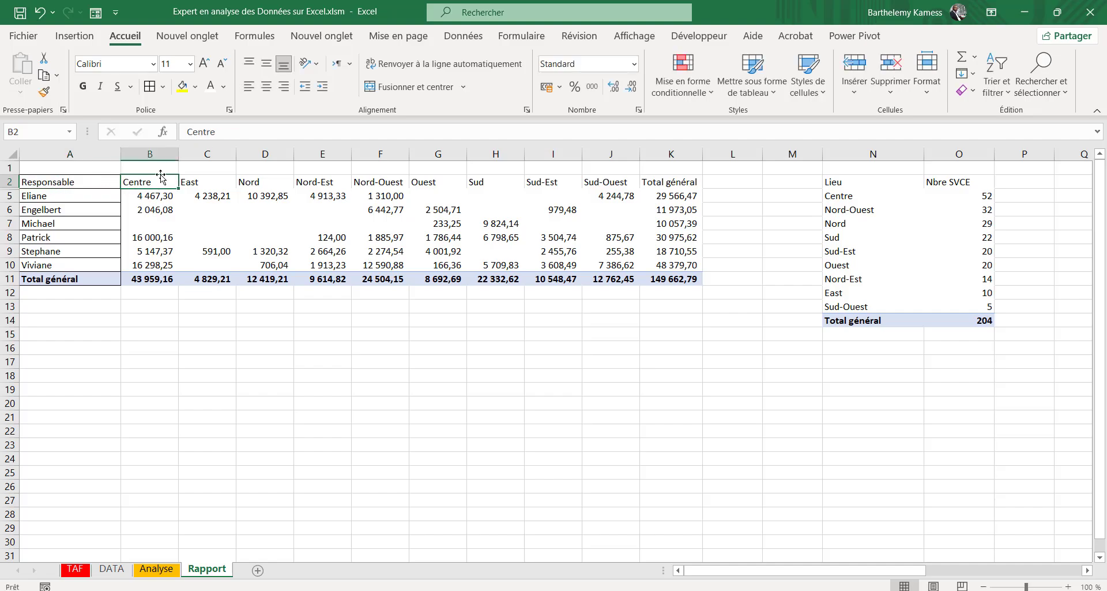
pyautogui.moveTo(152, 183); pyautogui.dragTo(666, 181)
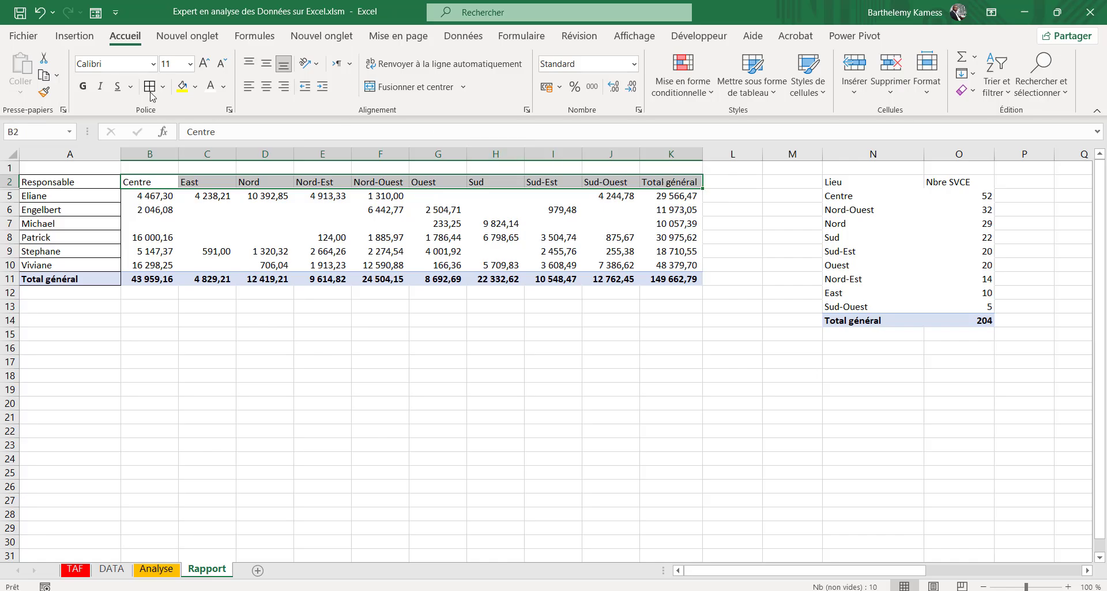
pyautogui.click(83, 86)
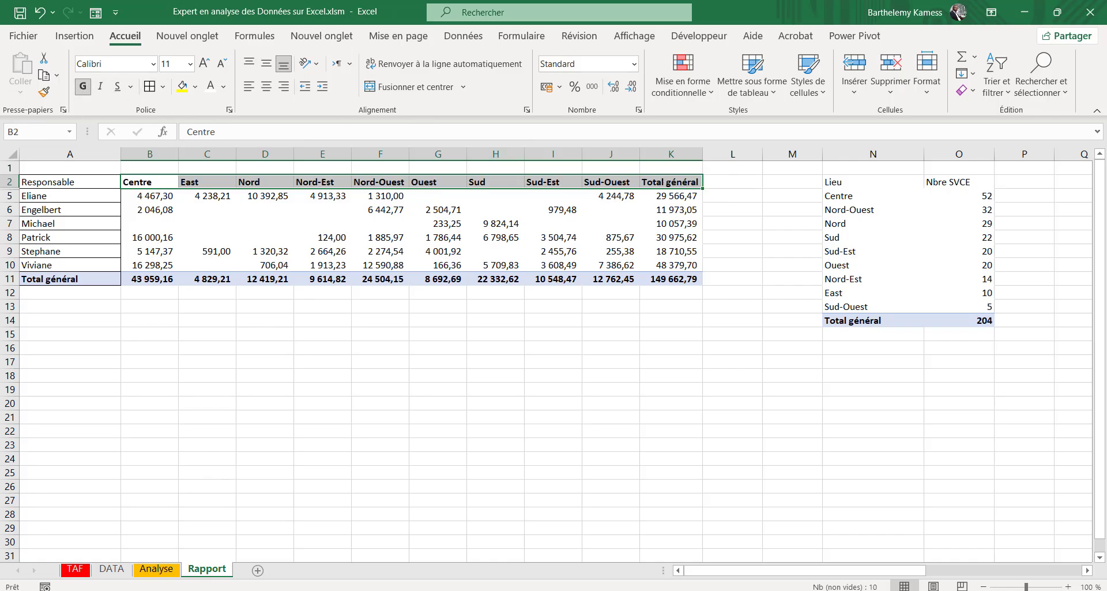
# Check the Analyse sheet's layout, then undo the Rapport sheet's bold headers, A2 label, column A borders and hiding of rows 3 and 4.
pyautogui.click(157, 570)
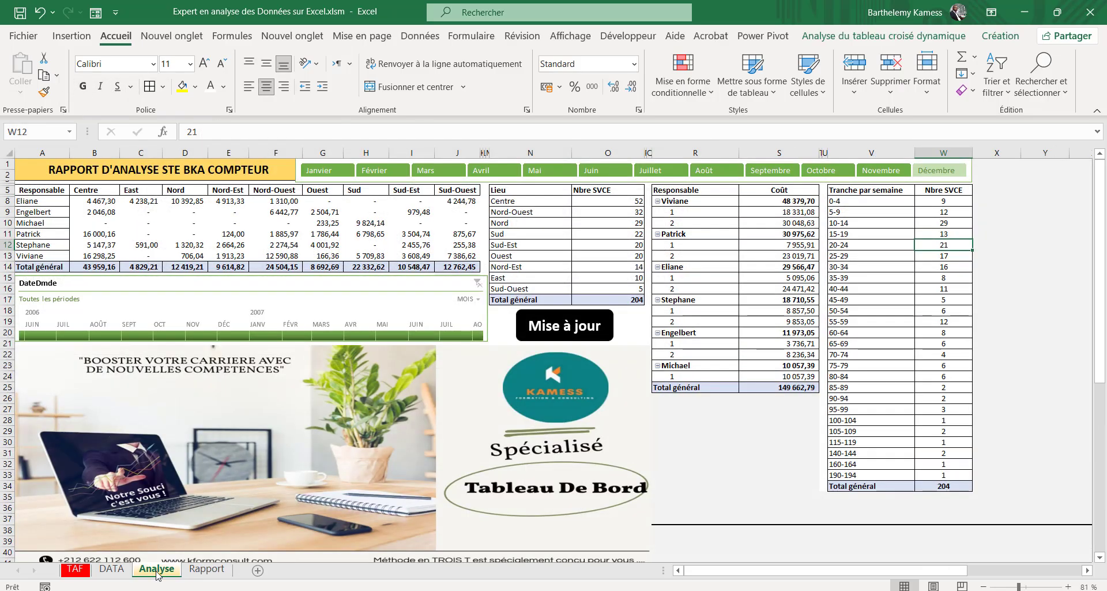
pyautogui.click(206, 569)
pyautogui.click(660, 196)
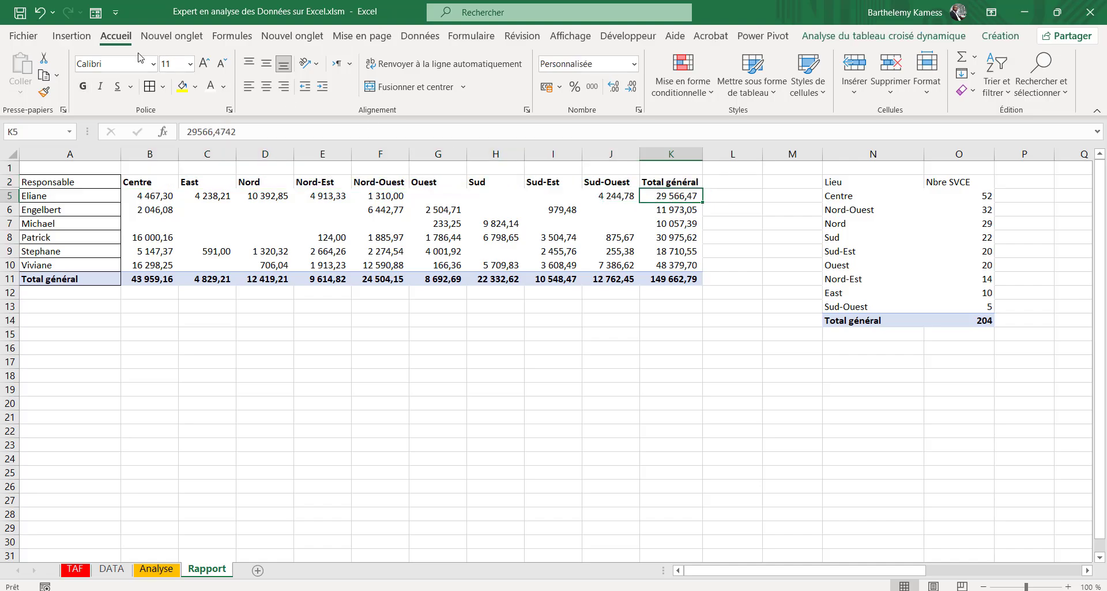
pyautogui.click(41, 12)
pyautogui.click(40, 13)
pyautogui.click(41, 12)
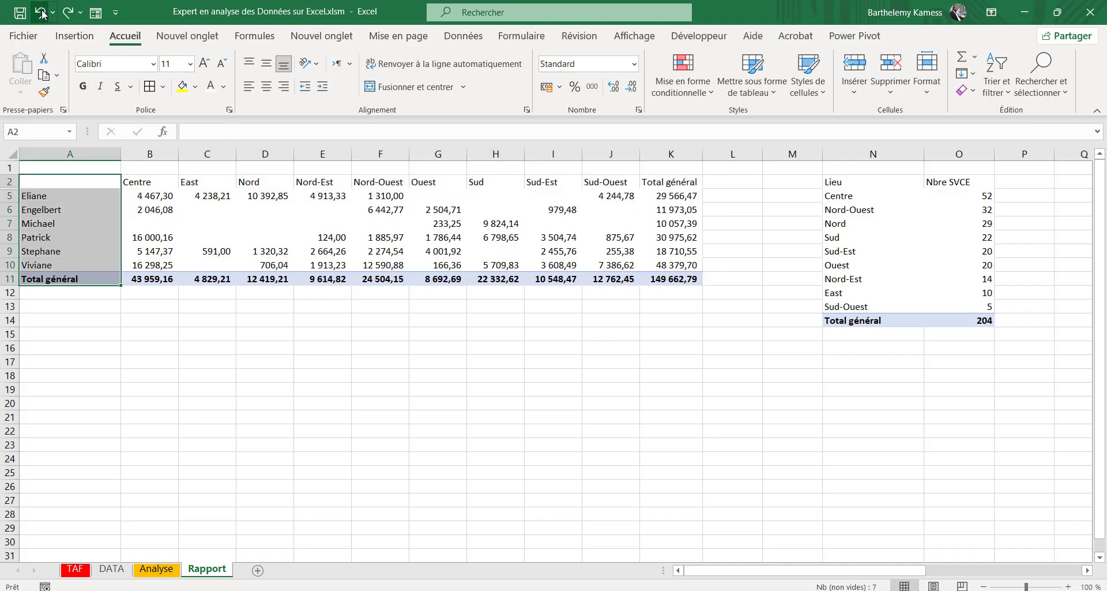
pyautogui.click(40, 12)
pyautogui.click(663, 224)
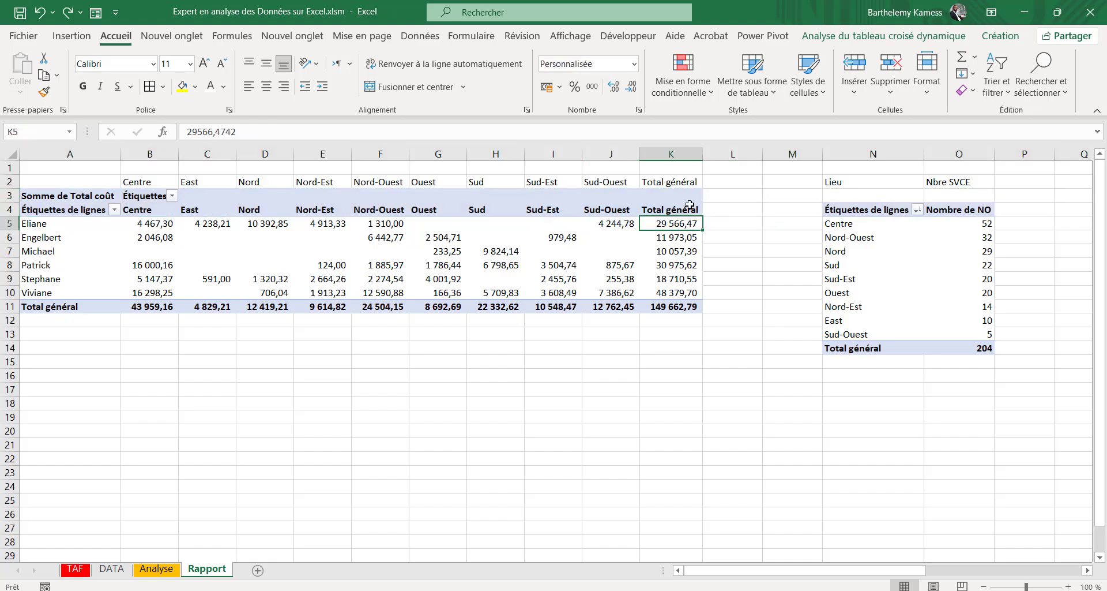
# Try showing grand totals for columns only in the first pivot table, then undo the change.
pyautogui.click(1001, 36)
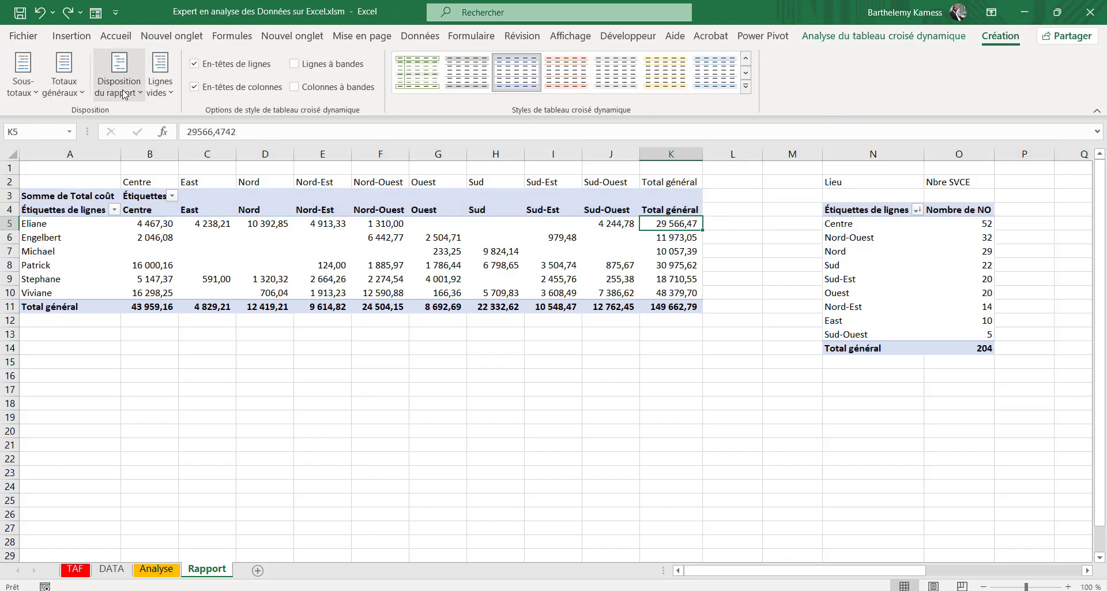
pyautogui.click(76, 91)
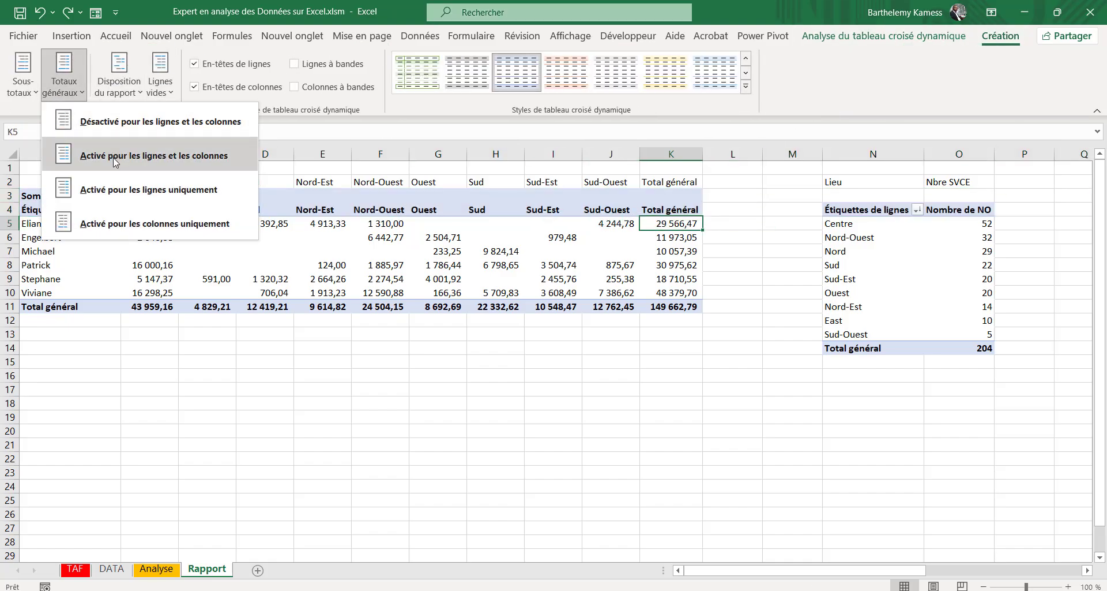
pyautogui.click(123, 225)
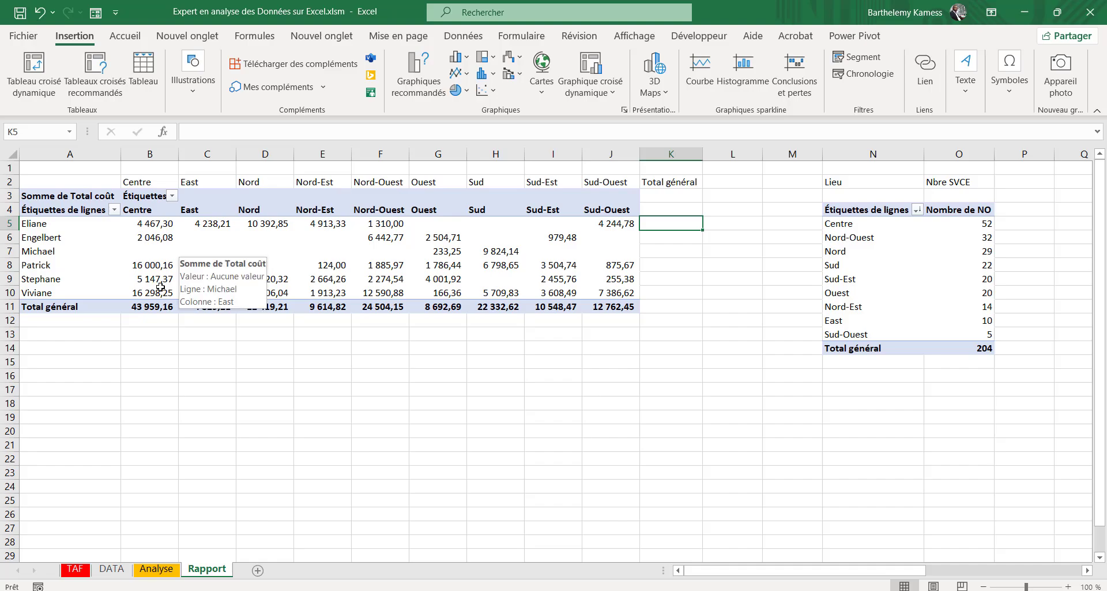
pyautogui.click(40, 12)
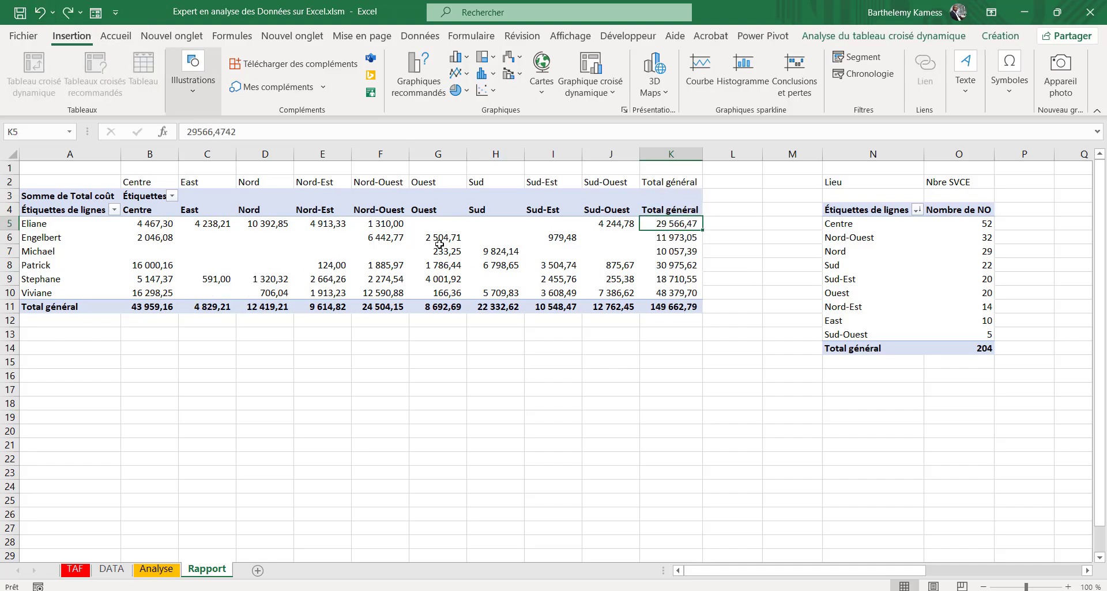
# Set the first pivot table's grand totals to be enabled for columns only.
pyautogui.click(1003, 36)
pyautogui.click(70, 99)
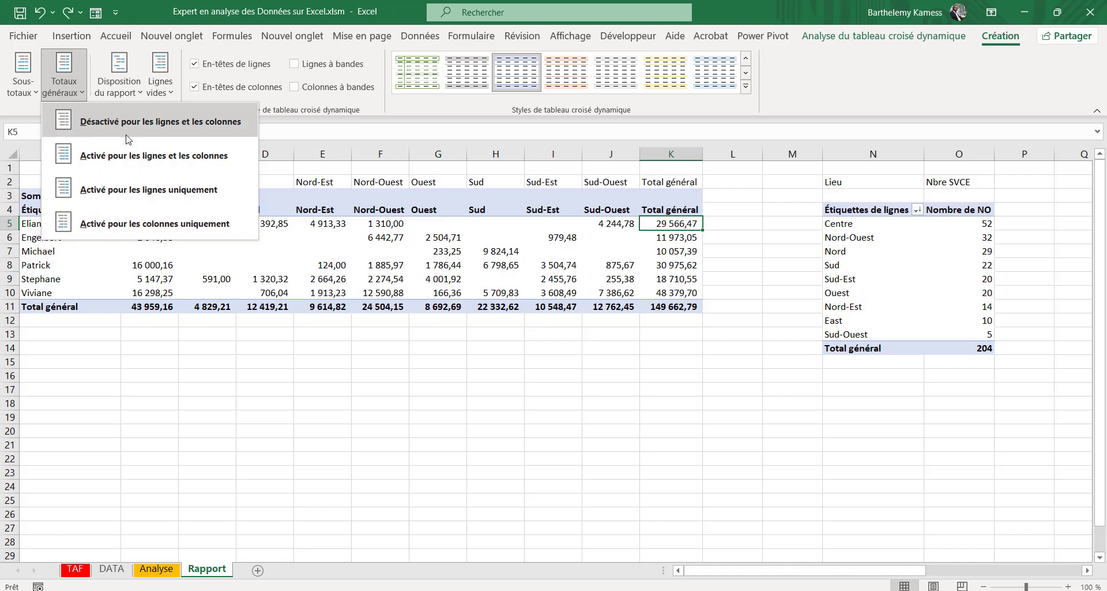
pyautogui.click(112, 224)
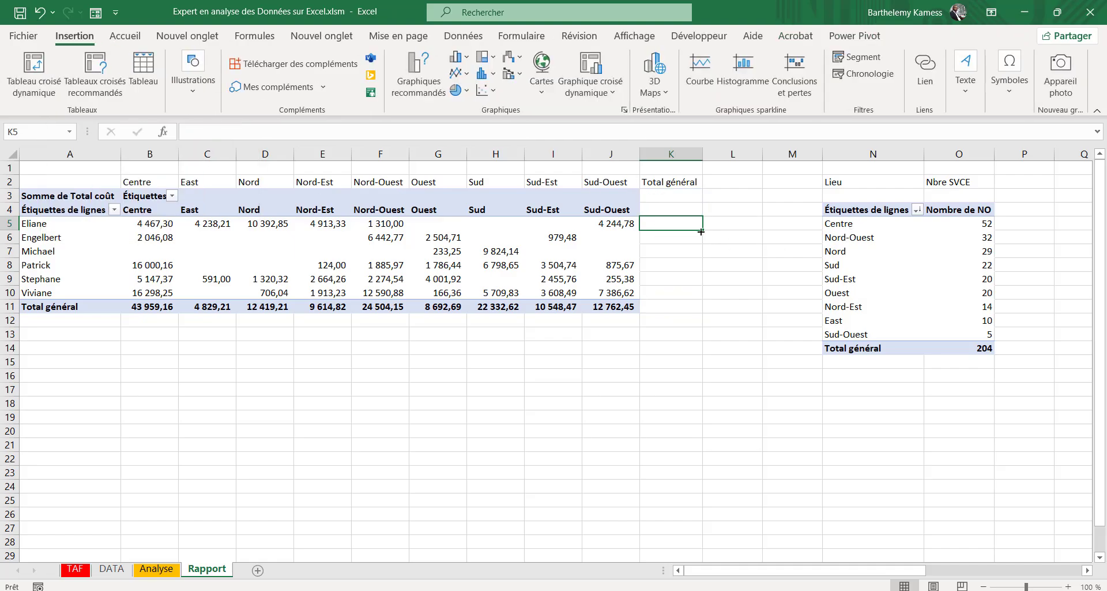
pyautogui.click(573, 264)
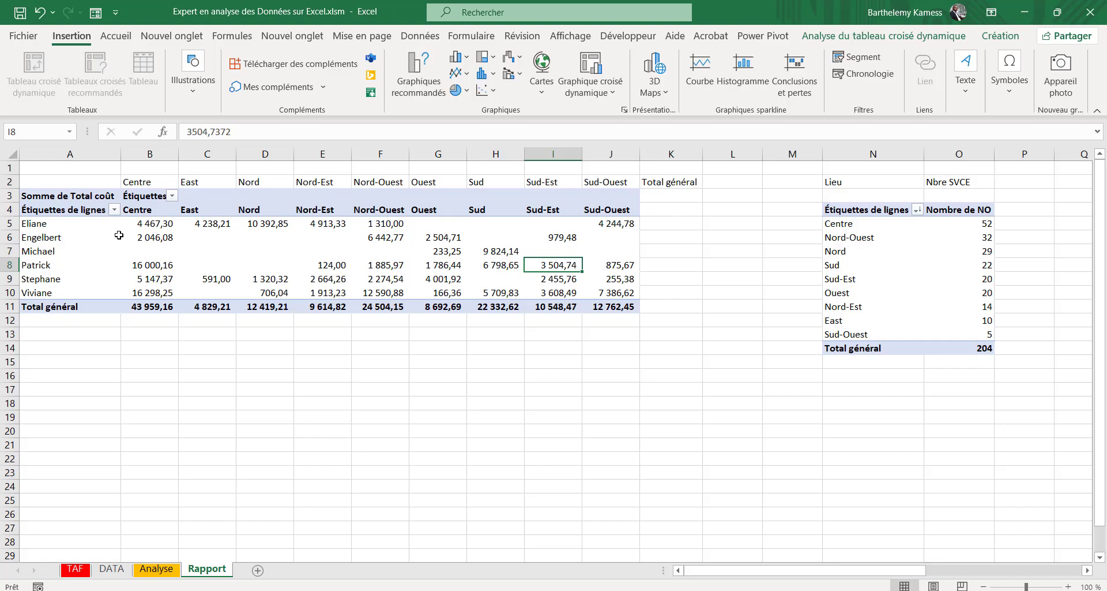
# Try hiding rows 3 and 4, undo it, and try clearing the contents of both rows.
pyautogui.moveTo(10, 196); pyautogui.dragTo(13, 204)
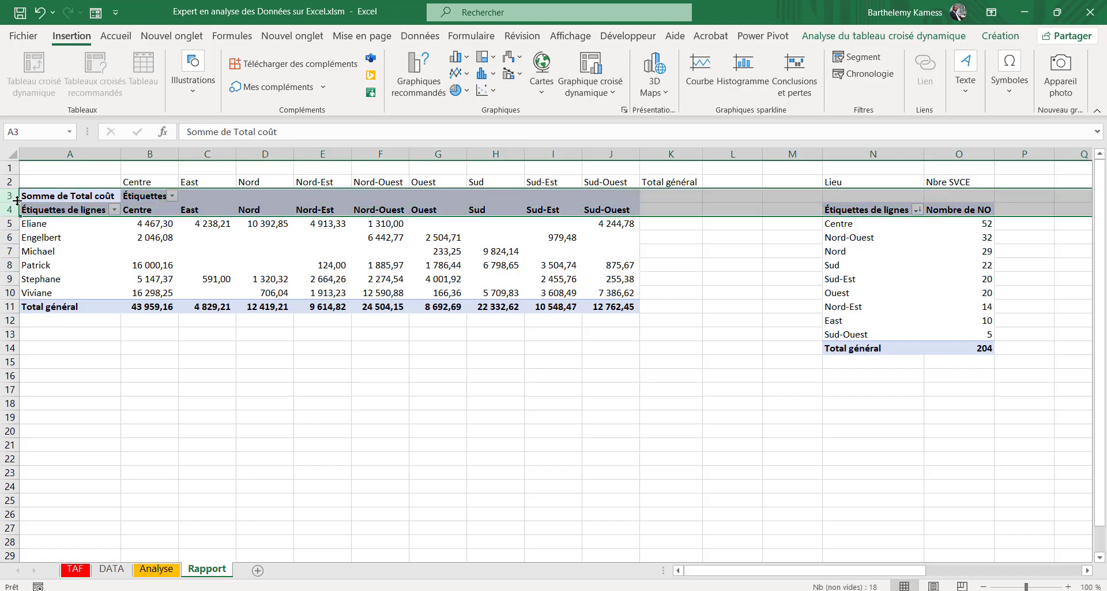
pyautogui.rightClick(18, 199)
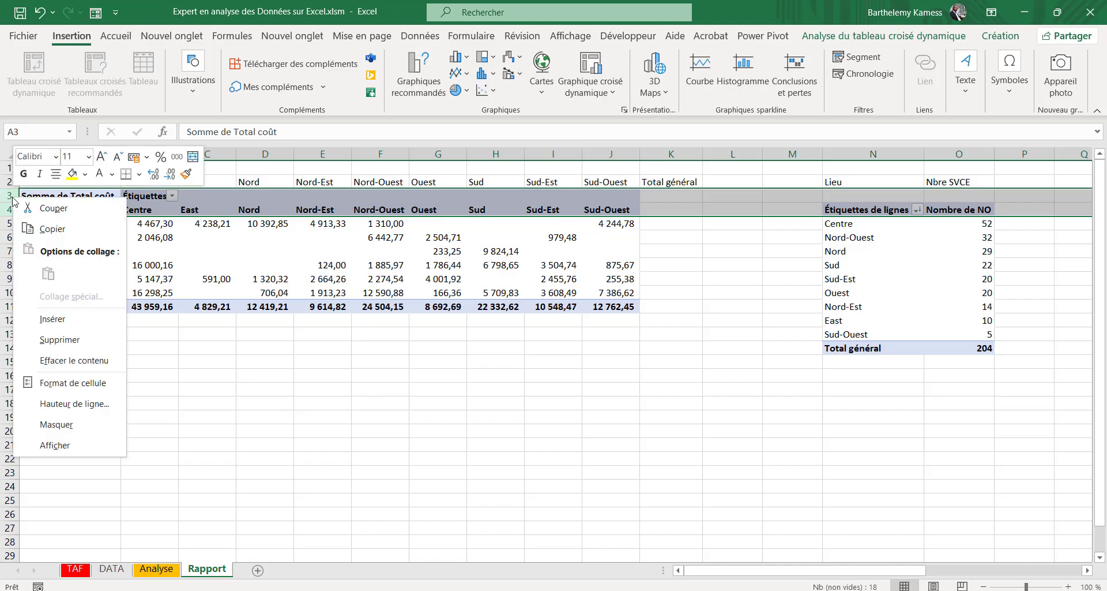
pyautogui.click(41, 427)
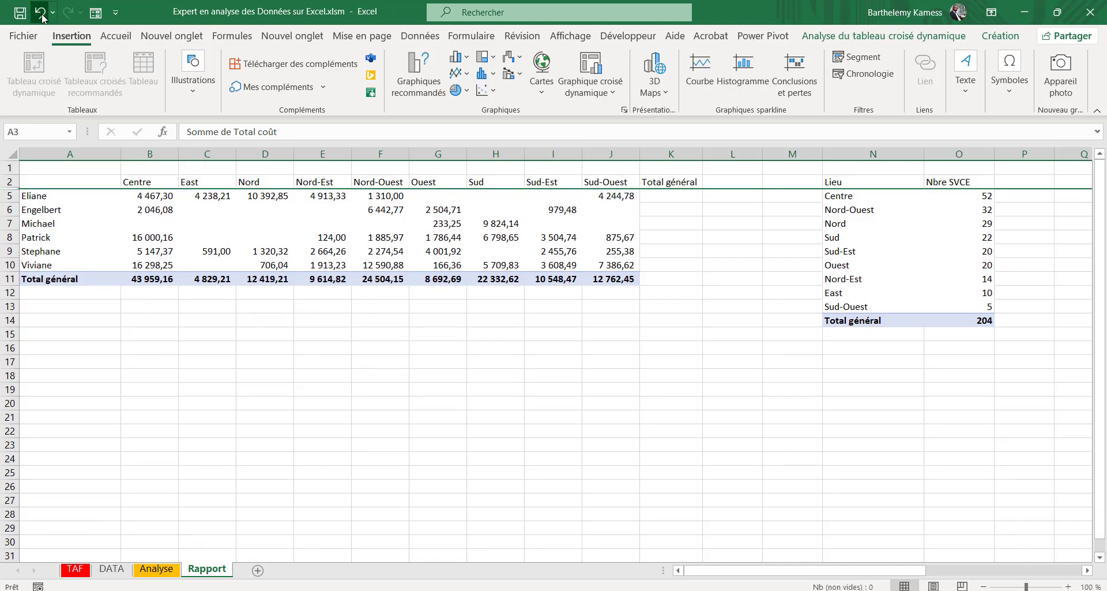
pyautogui.click(40, 13)
pyautogui.press('Delete')
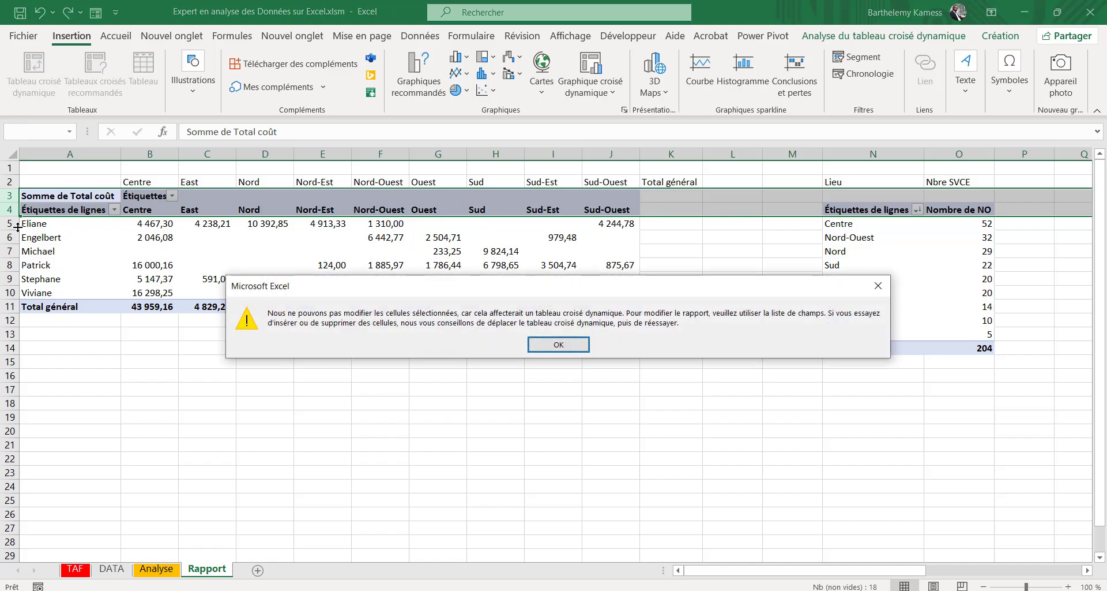
pyautogui.click(573, 347)
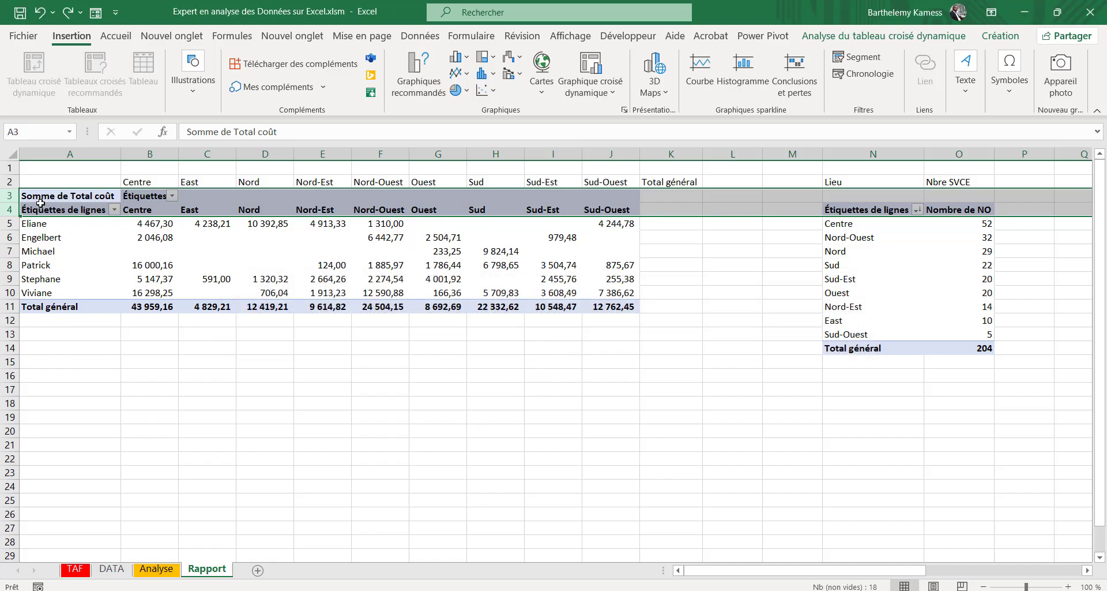
# Hide rows 3 and 4 with the original pivot headers and enter "Responsable" in A2.
pyautogui.rightClick(12, 199)
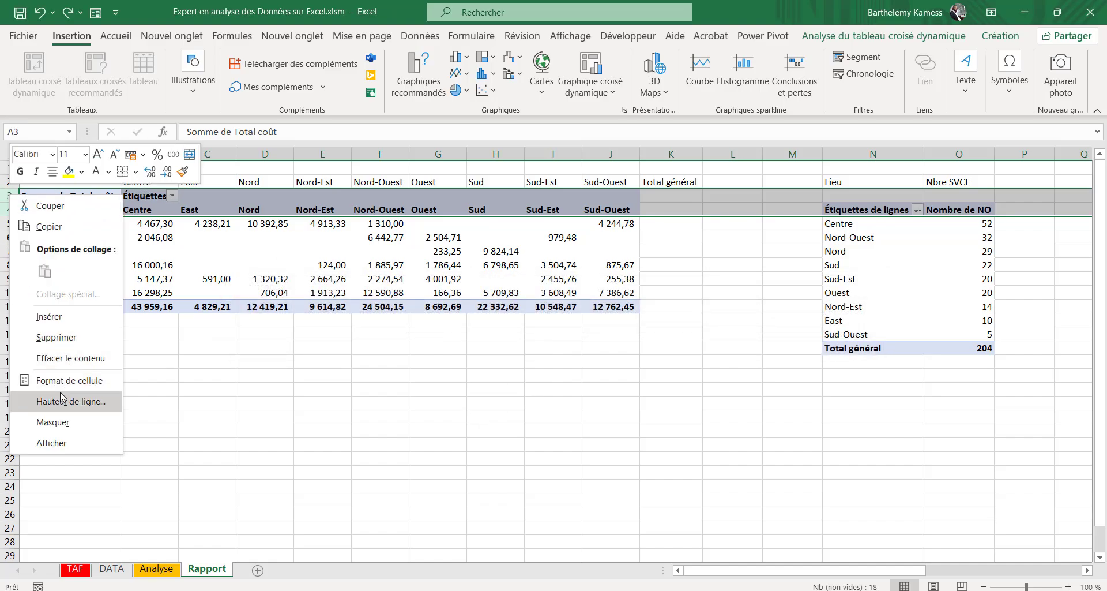
pyautogui.click(53, 423)
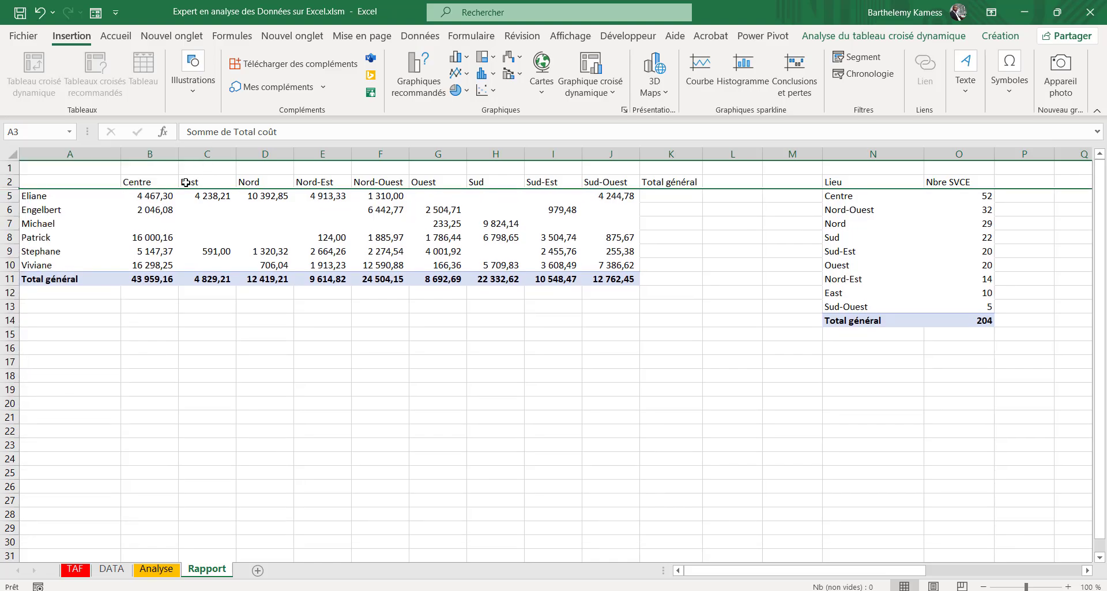
pyautogui.click(85, 181)
pyautogui.write('Responsable')
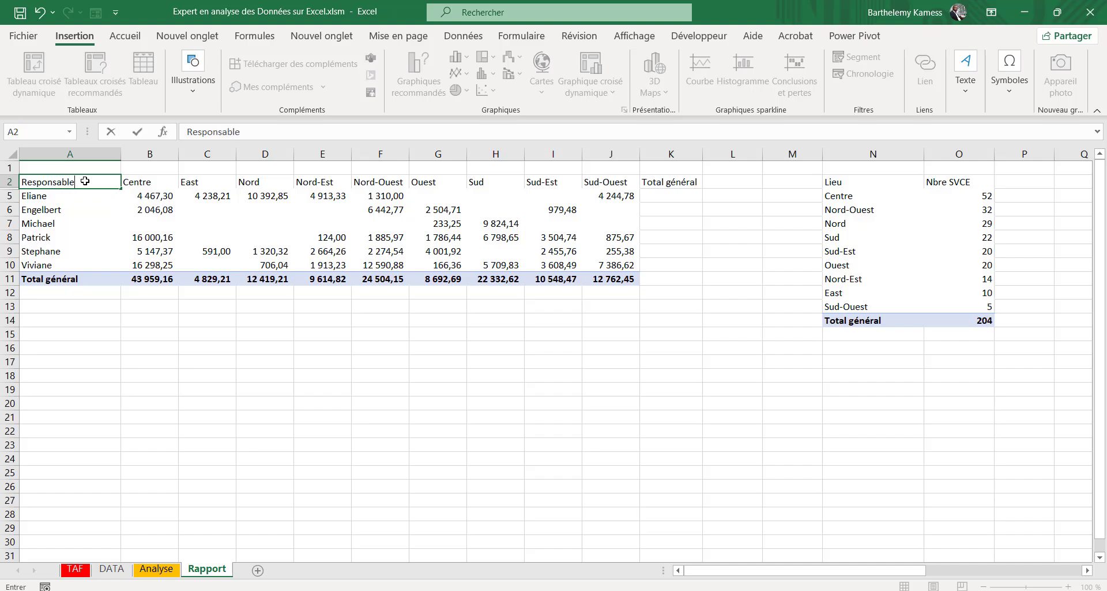
pyautogui.click(125, 247)
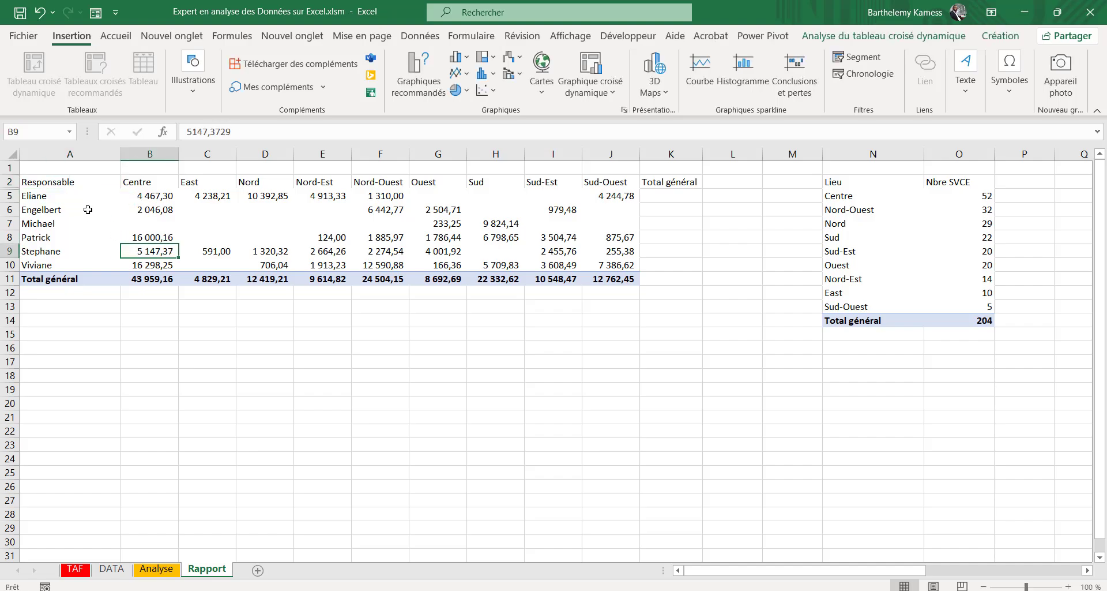
# Clear the "Total général" header from K2.
pyautogui.moveTo(38, 177); pyautogui.dragTo(600, 180)
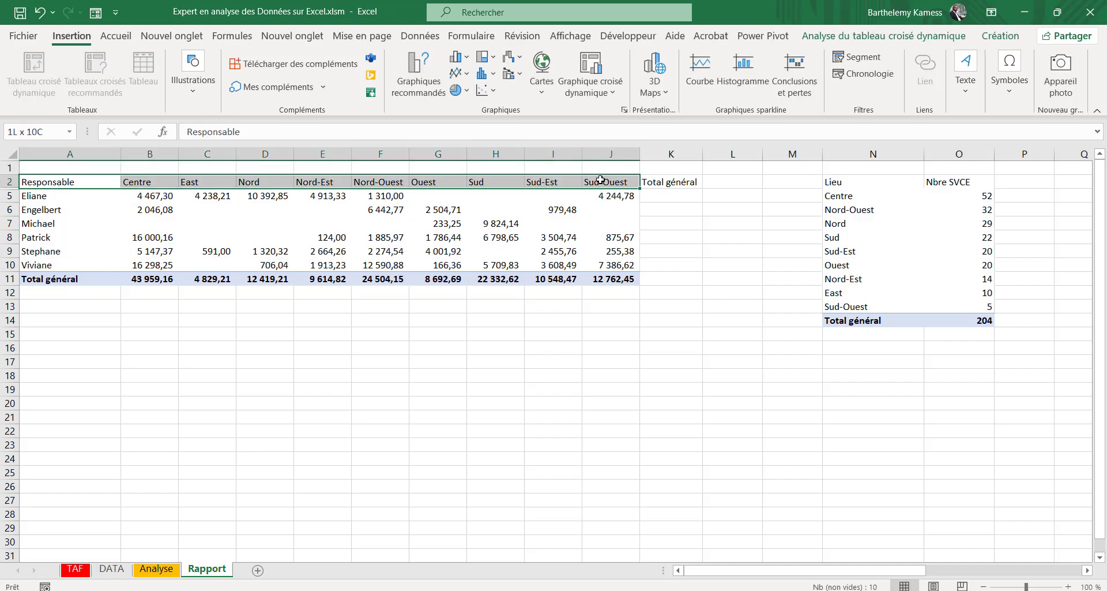
pyautogui.click(666, 181)
pyautogui.press('Delete')
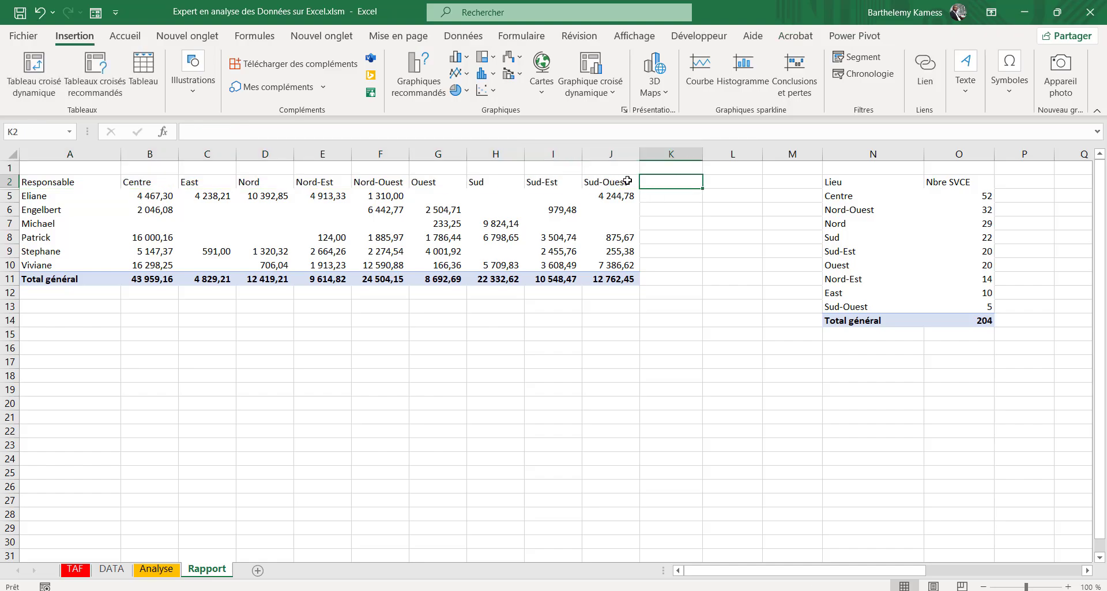
# Make the first pivot table's headers in A2:J2 bold and apply all borders to them.
pyautogui.moveTo(78, 184); pyautogui.dragTo(618, 180)
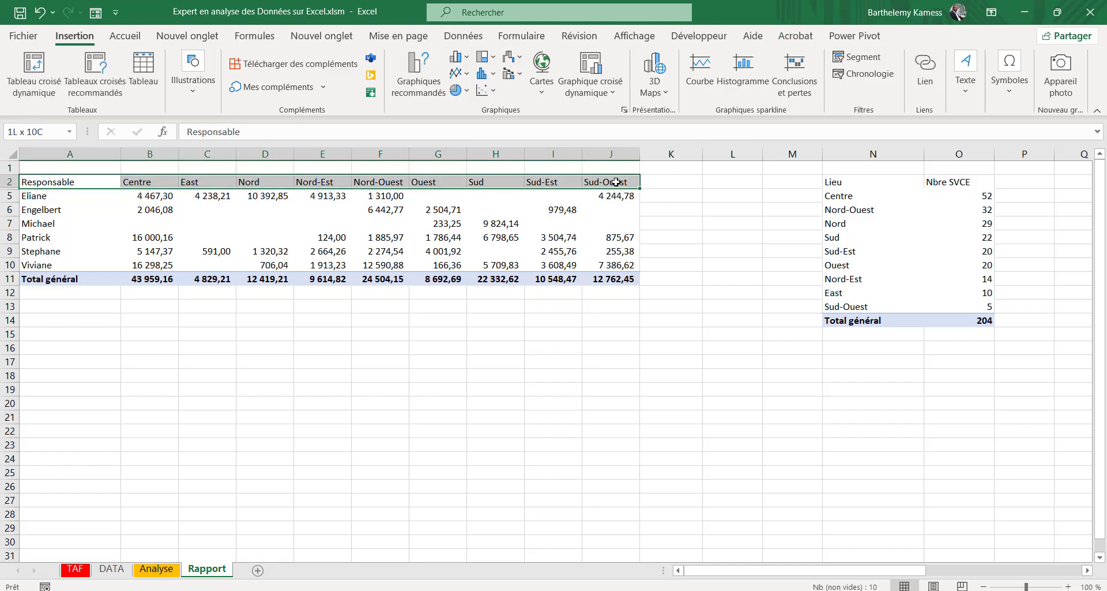
pyautogui.click(125, 36)
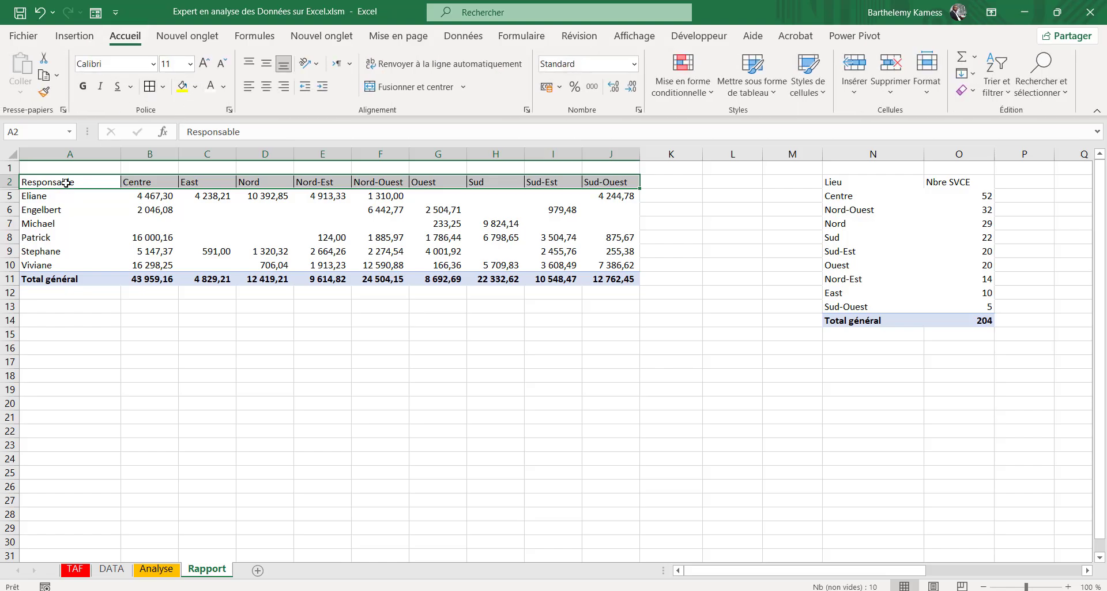
pyautogui.click(80, 87)
# Apply all borders to the first pivot table's row labels in A5:A10.
pyautogui.moveTo(43, 196); pyautogui.dragTo(61, 267)
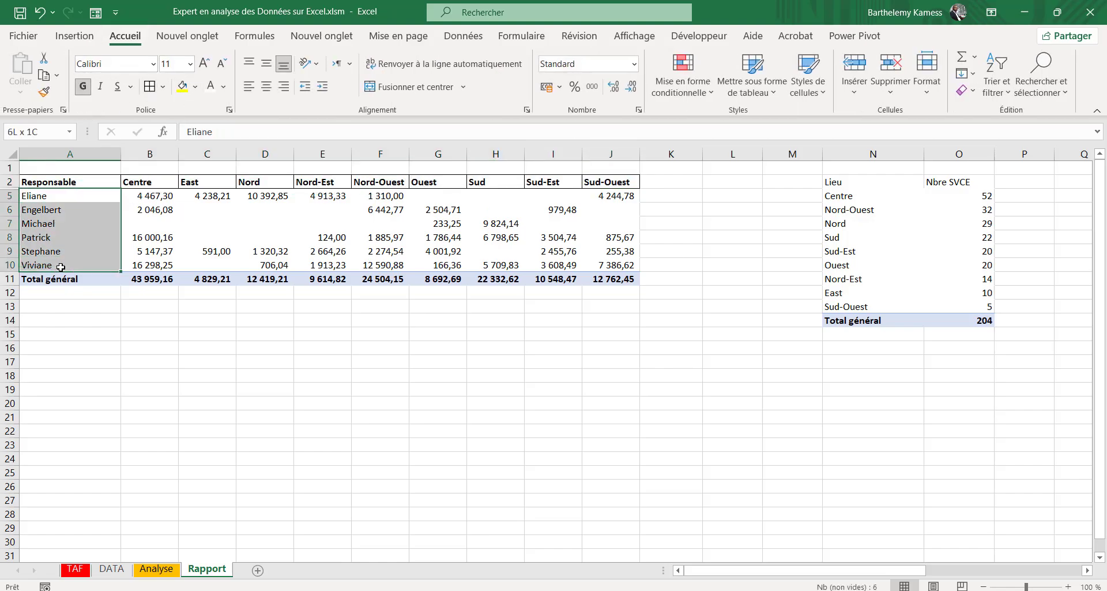
pyautogui.click(149, 86)
pyautogui.click(142, 209)
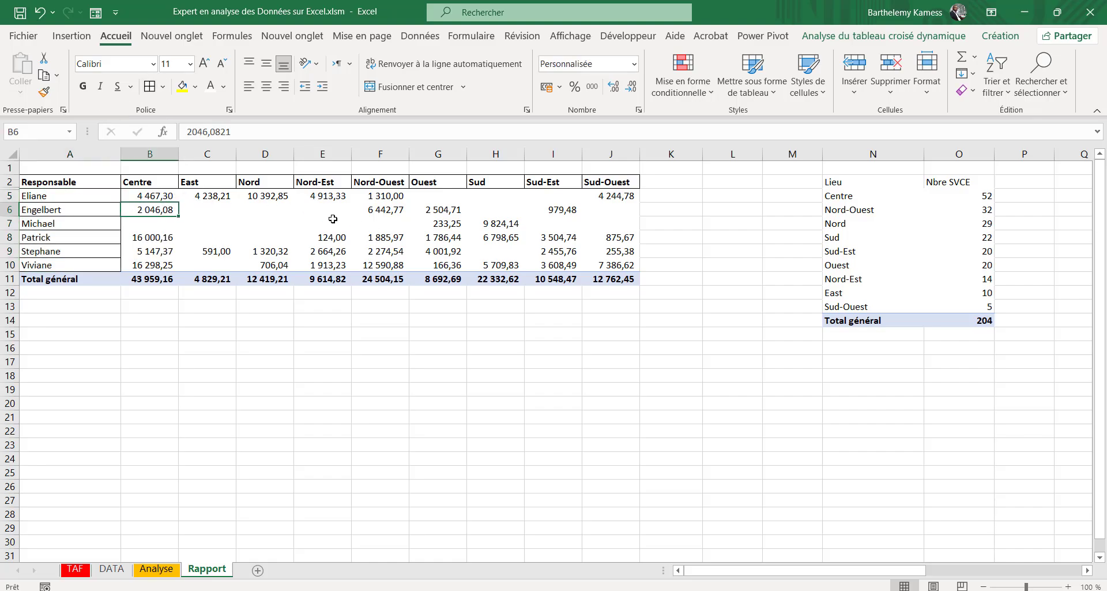
# Turn off automatic column width adjustment on update for the Lieu pivot table, TCD1.2.
pyautogui.moveTo(741, 570); pyautogui.dragTo(845, 570)
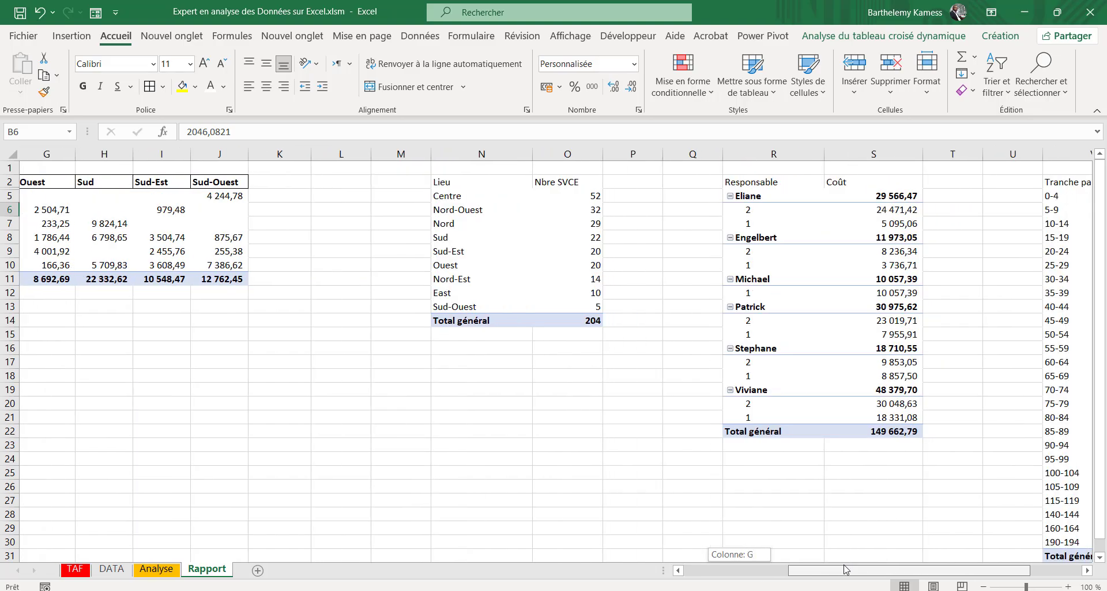
pyautogui.click(560, 222)
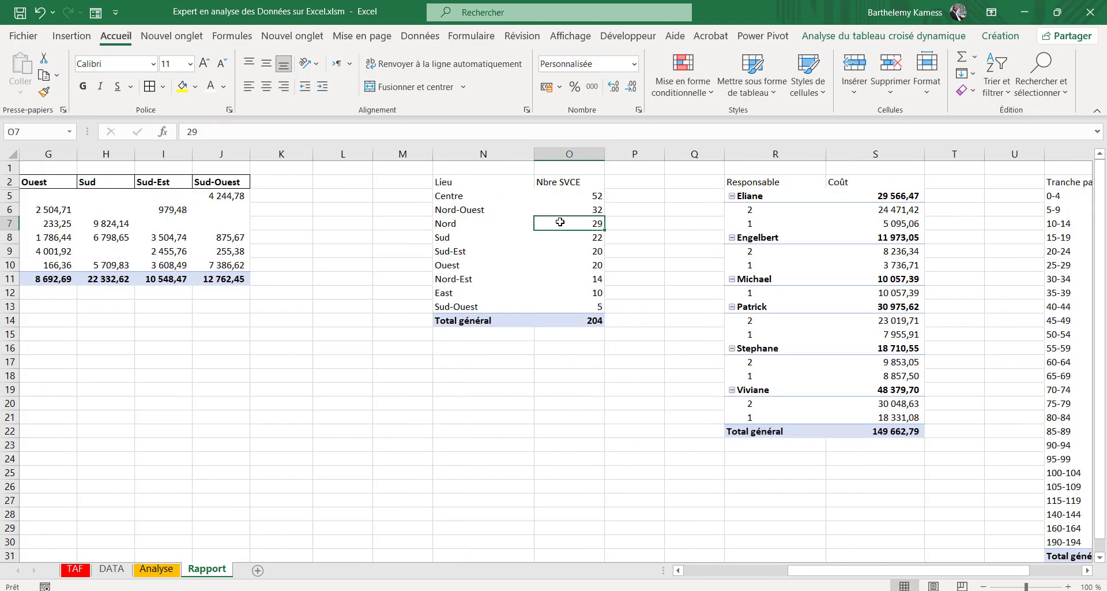
pyautogui.click(884, 36)
pyautogui.click(43, 87)
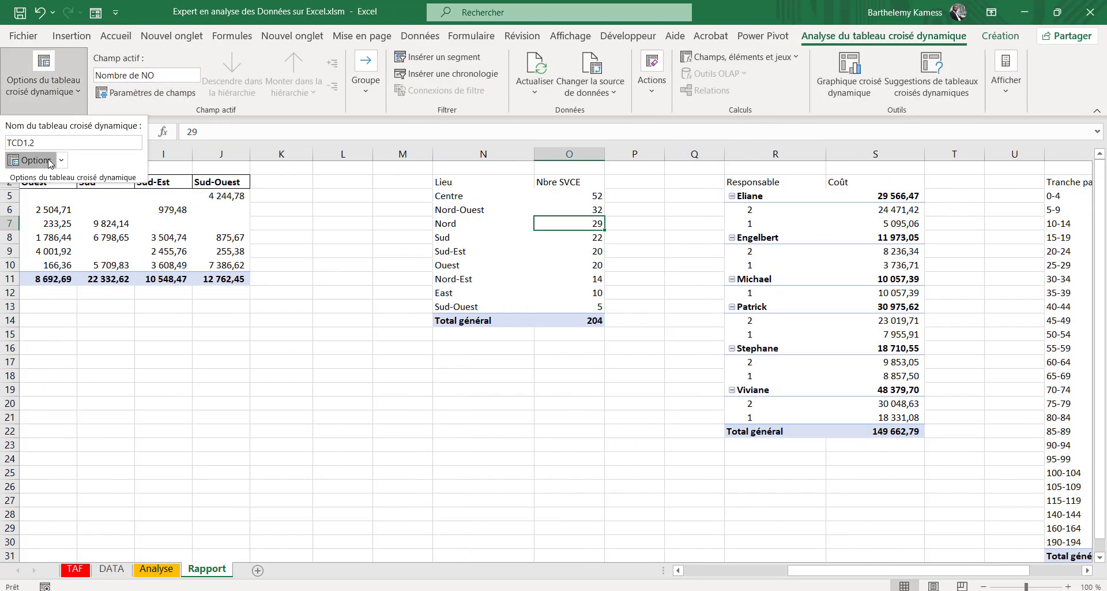
pyautogui.click(35, 166)
pyautogui.click(358, 463)
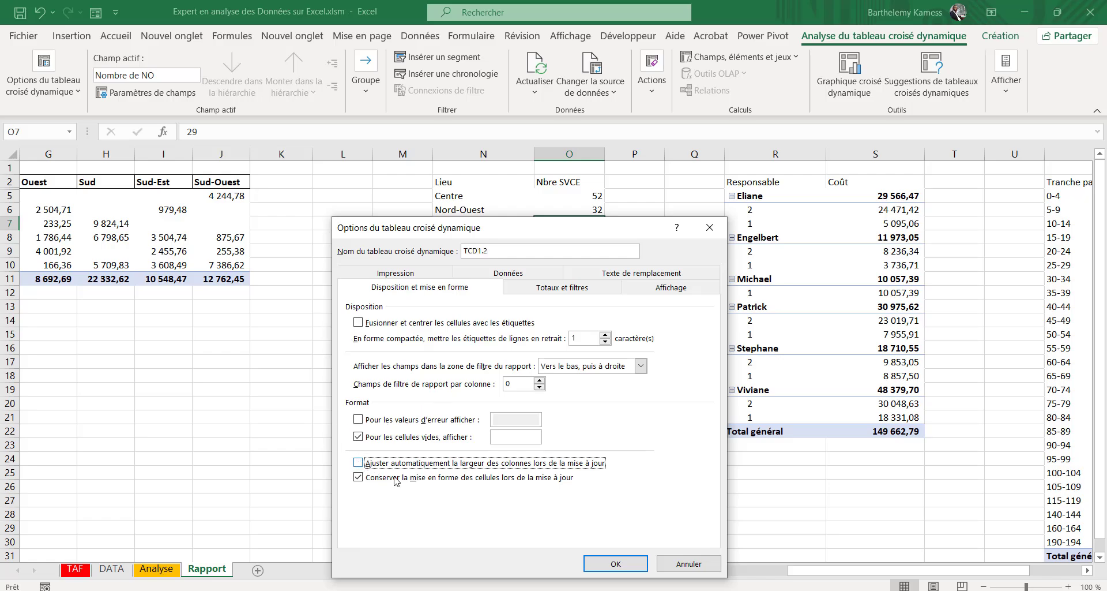
pyautogui.click(616, 563)
# Turn off automatic column width adjustment on update for the Responsable and Coût pivot table, TCD1.3.
pyautogui.click(817, 288)
pyautogui.click(52, 101)
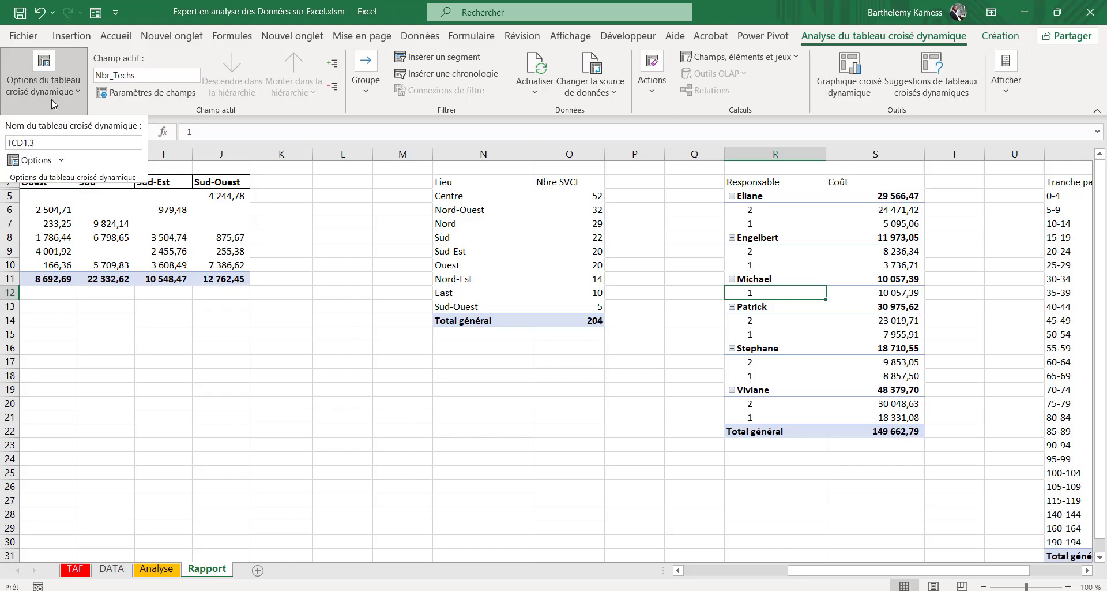
pyautogui.click(36, 161)
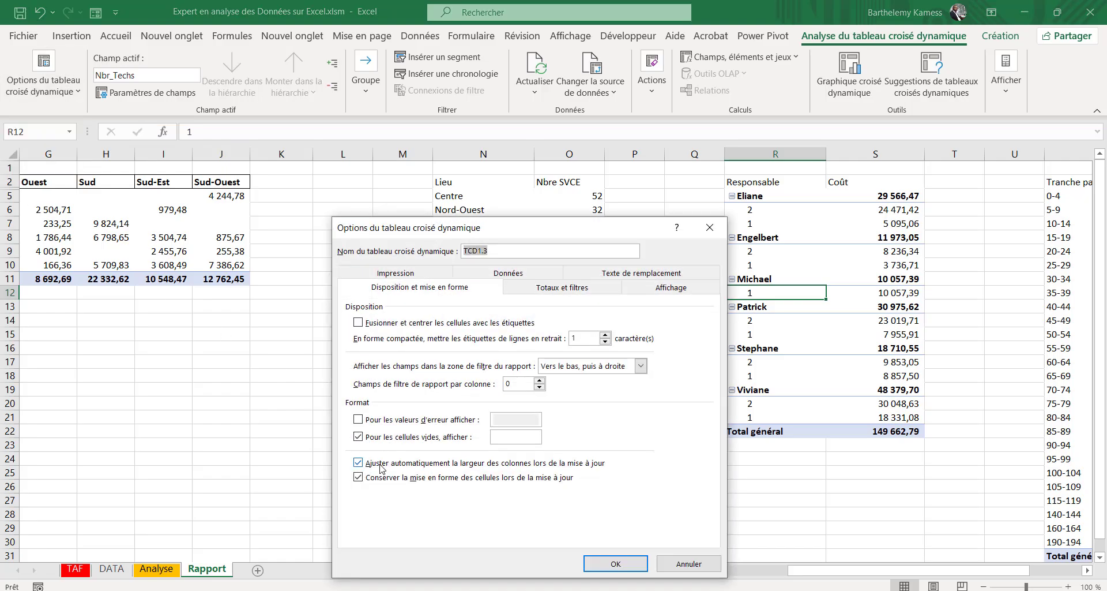
pyautogui.click(383, 463)
pyautogui.click(590, 569)
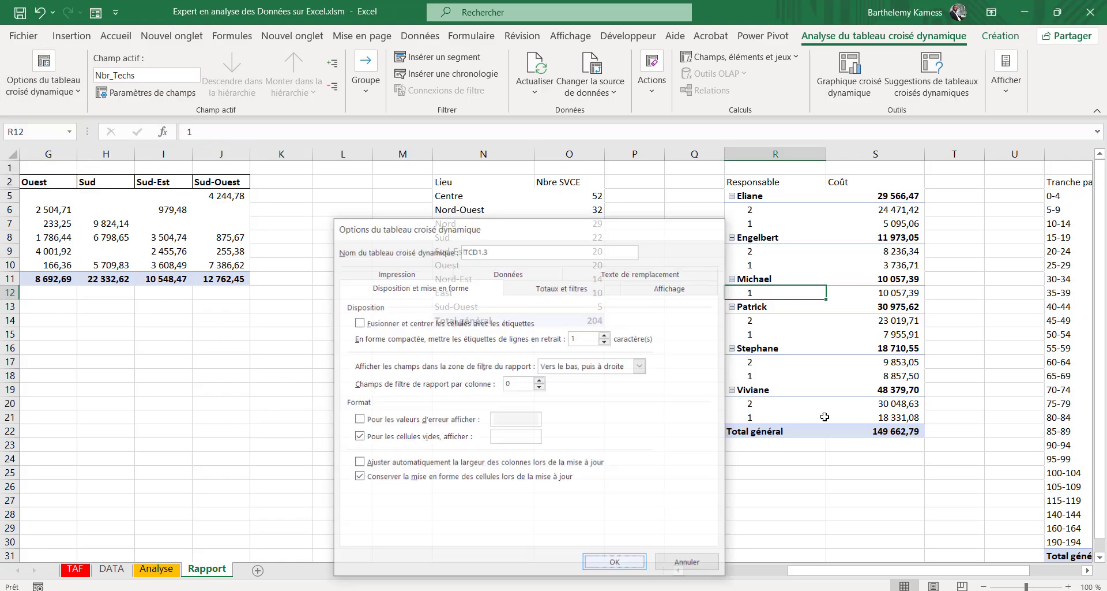
# Turn off automatic column width adjustment on update for the waiting-time bracket pivot table, TCD1.4.
pyautogui.click(1059, 283)
pyautogui.click(32, 92)
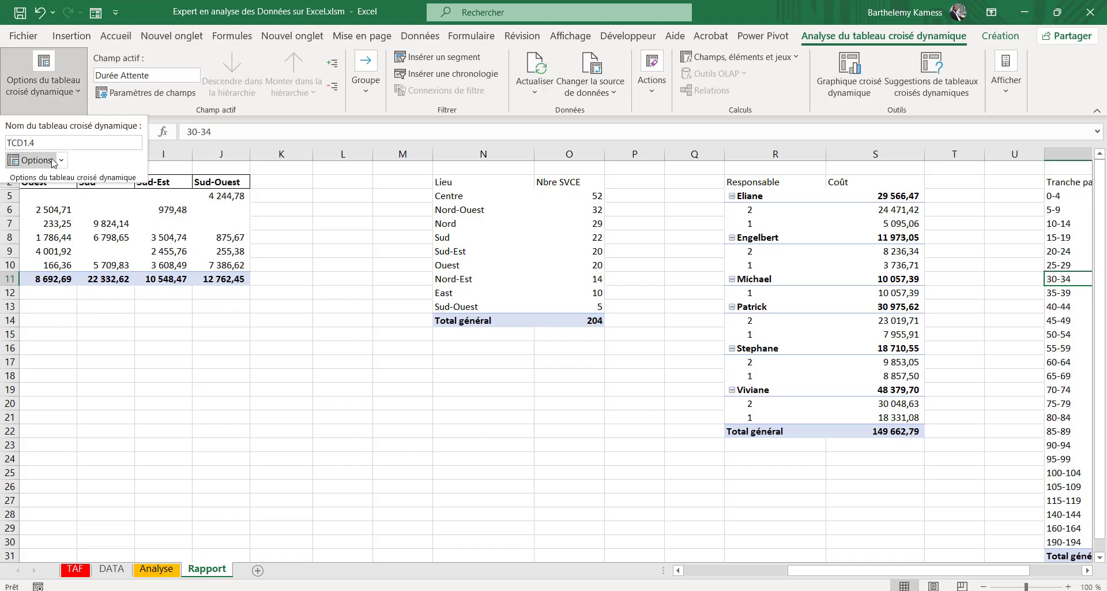
pyautogui.click(36, 160)
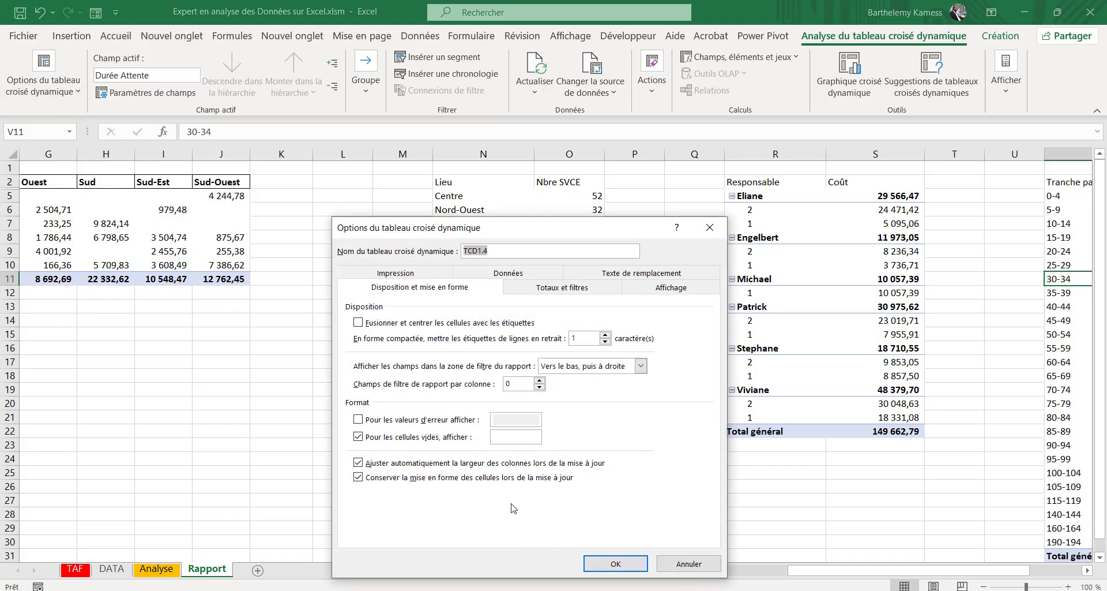
pyautogui.click(493, 465)
pyautogui.click(615, 564)
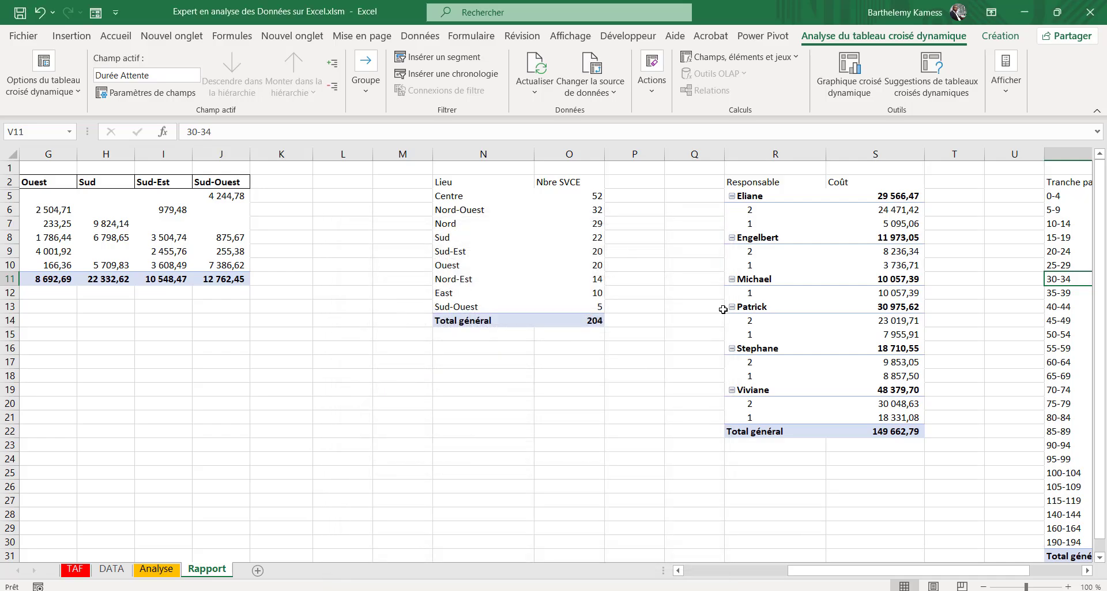
# Apply all borders to the Lieu and Nbre SVCE pivot table from headers to grand total, and bold its two headers.
pyautogui.click(562, 248)
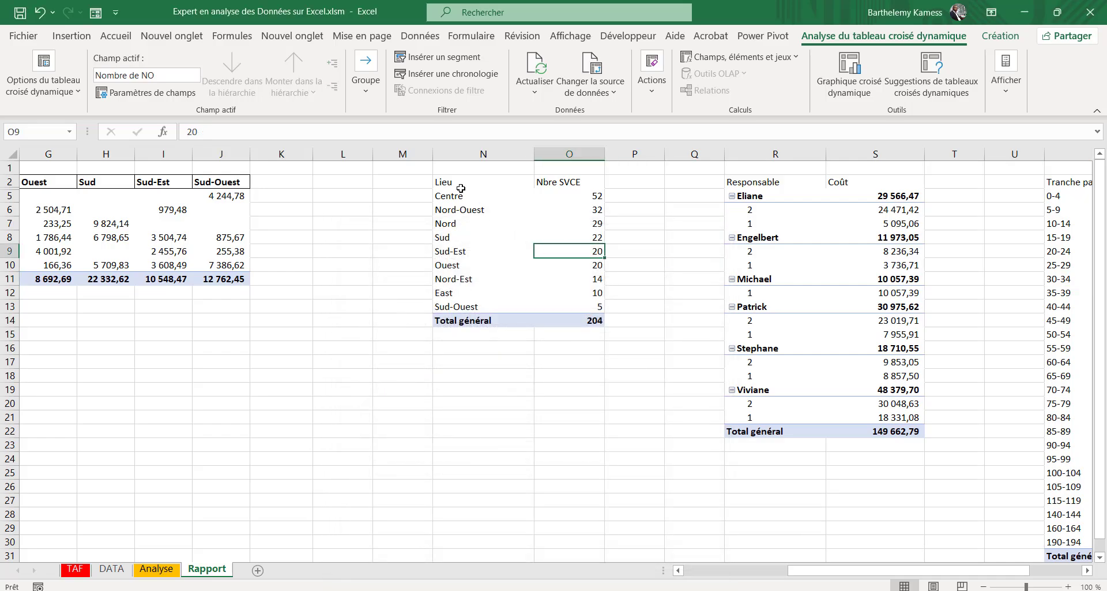
pyautogui.moveTo(456, 185); pyautogui.dragTo(589, 314)
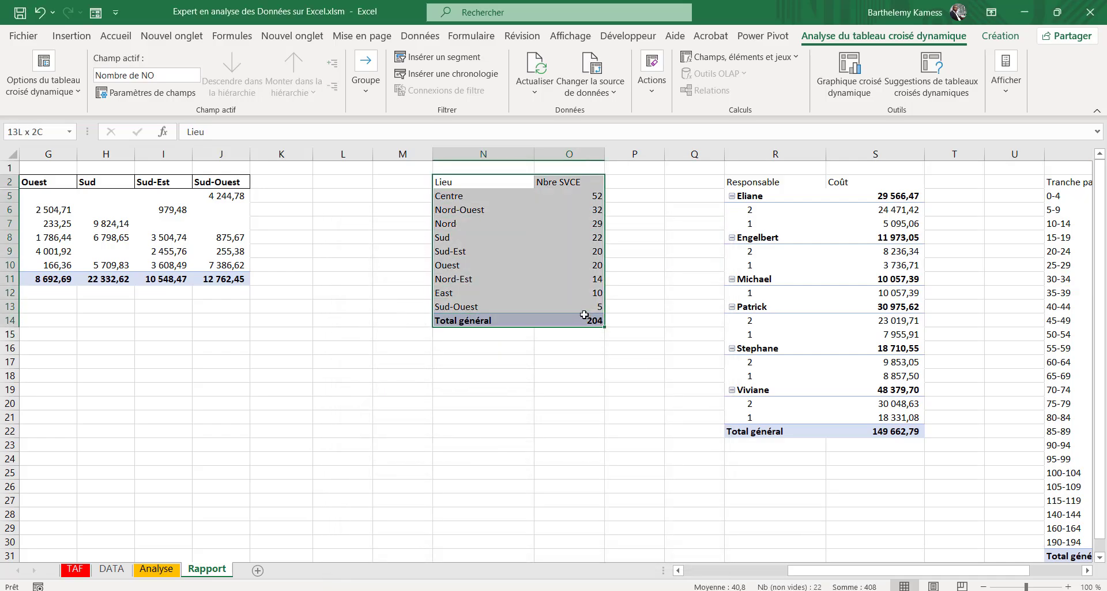
pyautogui.click(75, 36)
pyautogui.click(125, 36)
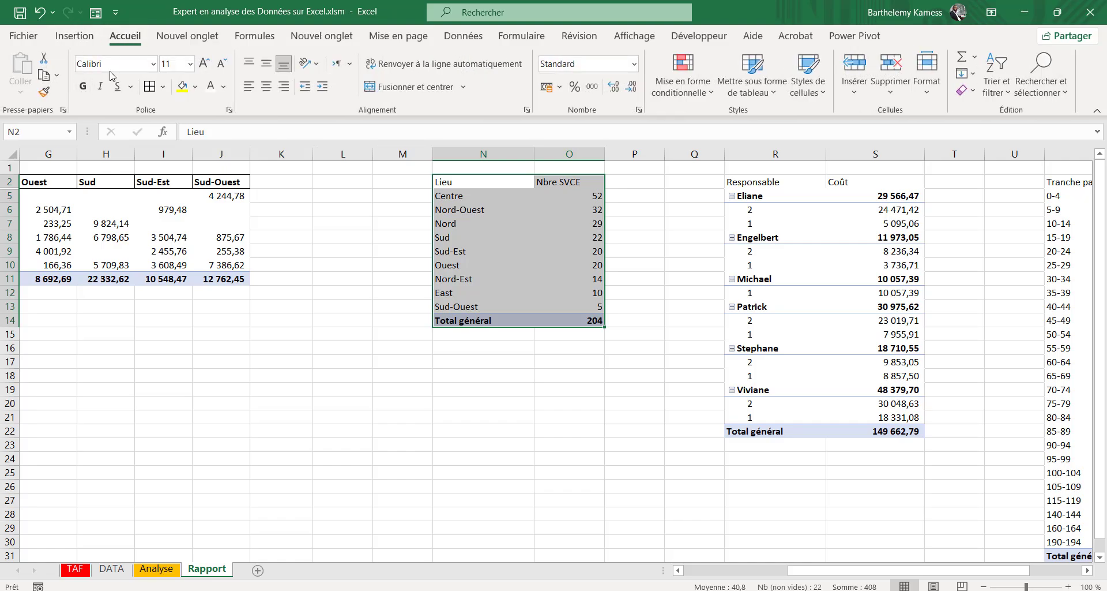
pyautogui.click(149, 86)
pyautogui.click(507, 237)
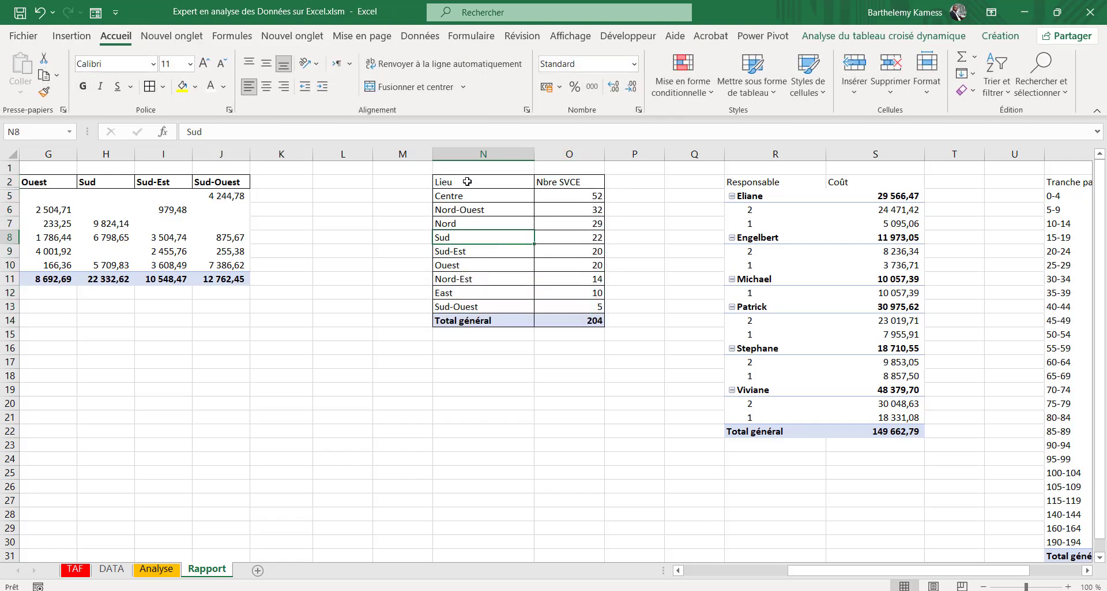
pyautogui.moveTo(468, 182); pyautogui.dragTo(565, 184)
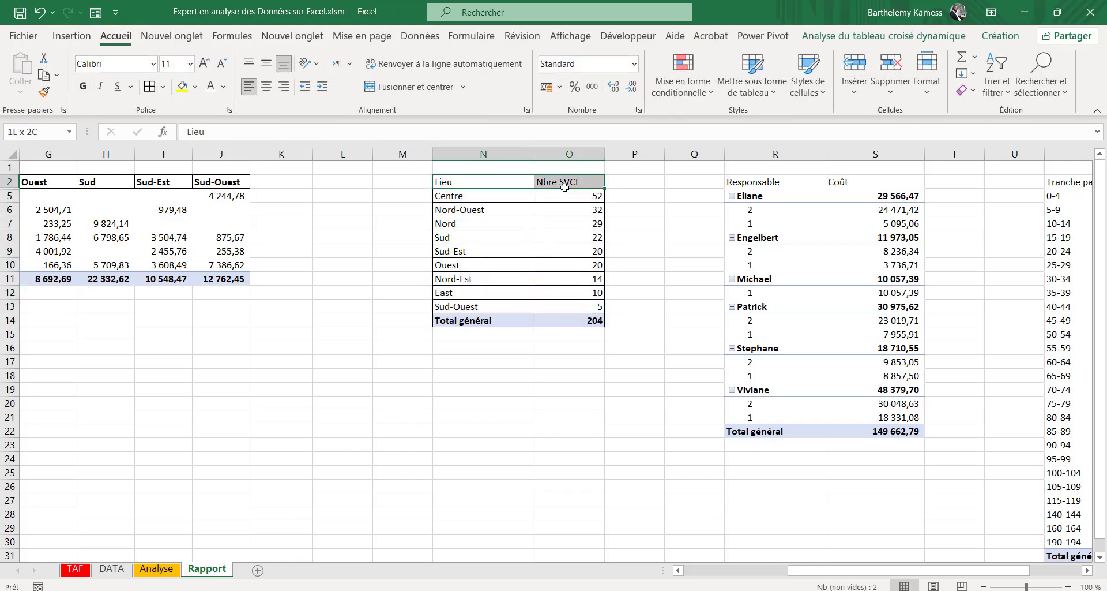
pyautogui.click(83, 85)
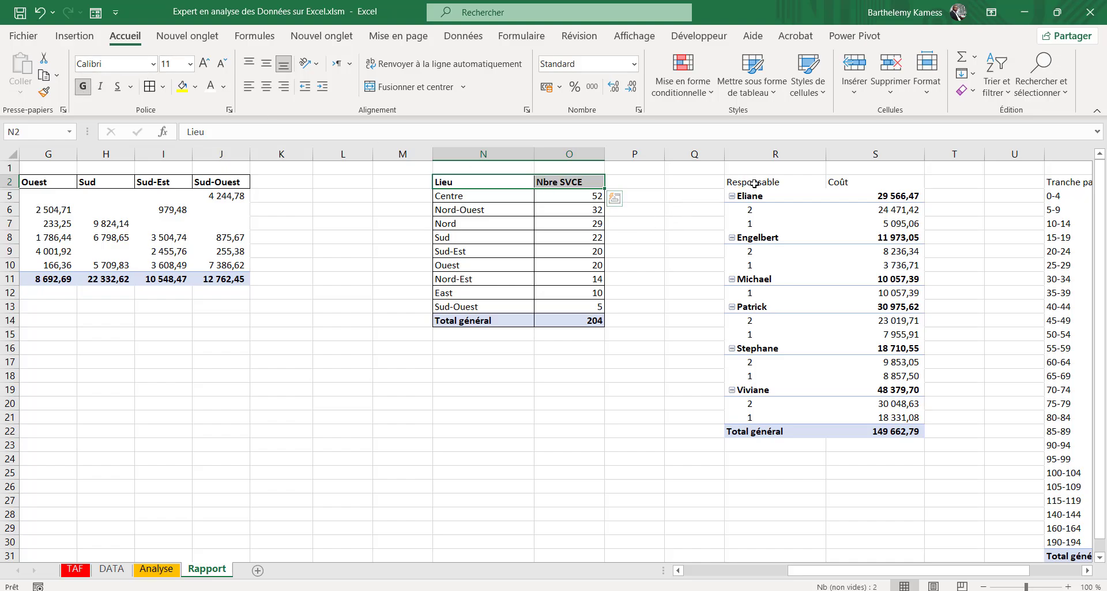
# Apply all borders to the Responsable and Coût pivot table from headers to grand total, and bold its two headers.
pyautogui.moveTo(755, 183); pyautogui.dragTo(896, 430)
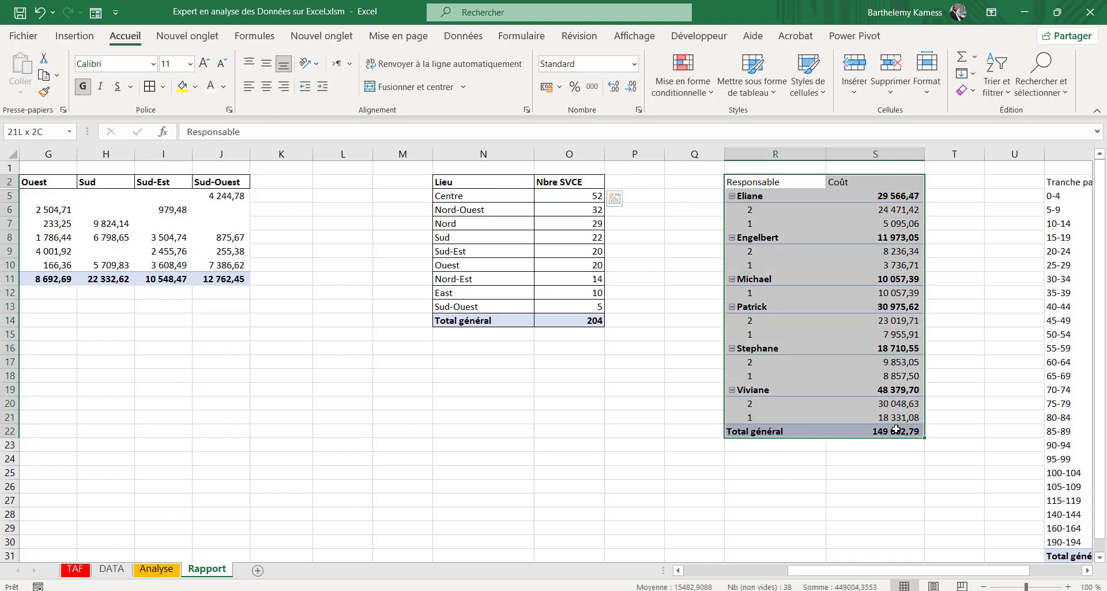
pyautogui.click(150, 86)
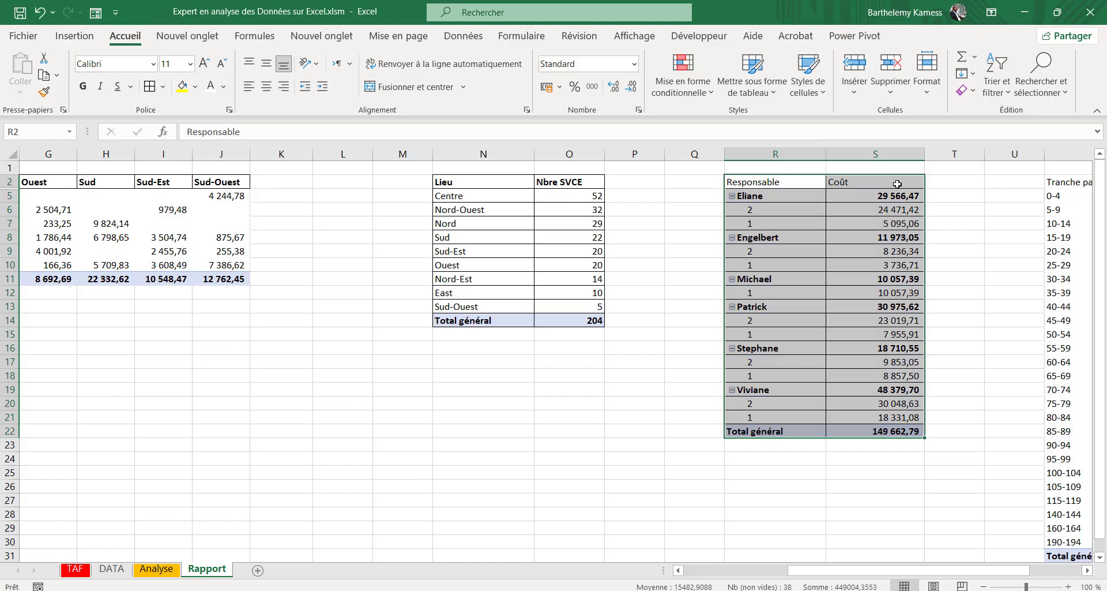
pyautogui.moveTo(740, 183); pyautogui.dragTo(836, 183)
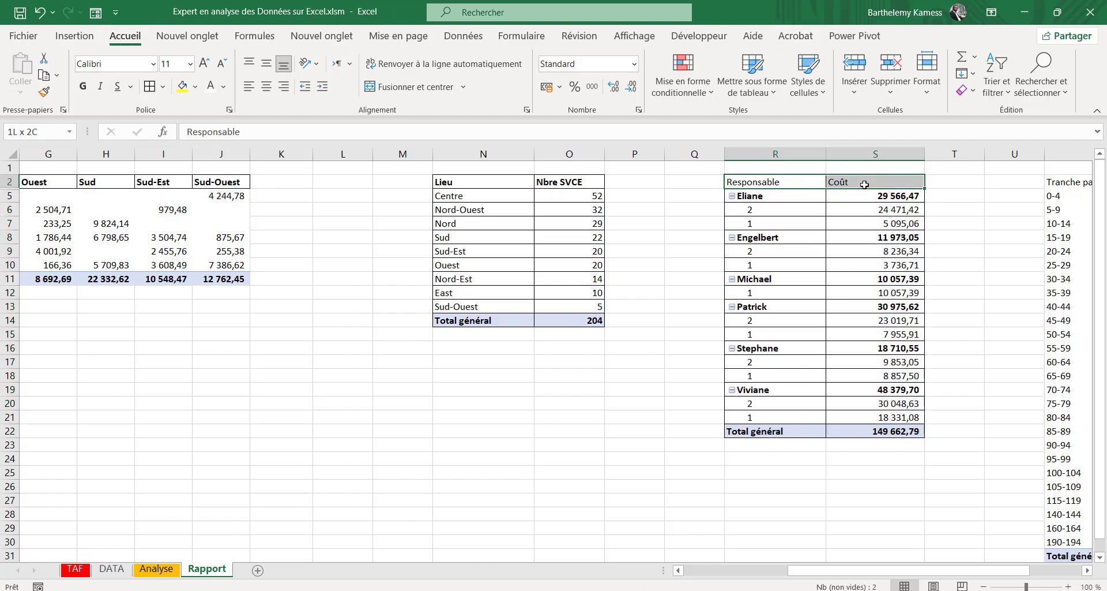
pyautogui.click(83, 87)
pyautogui.press('Tab')
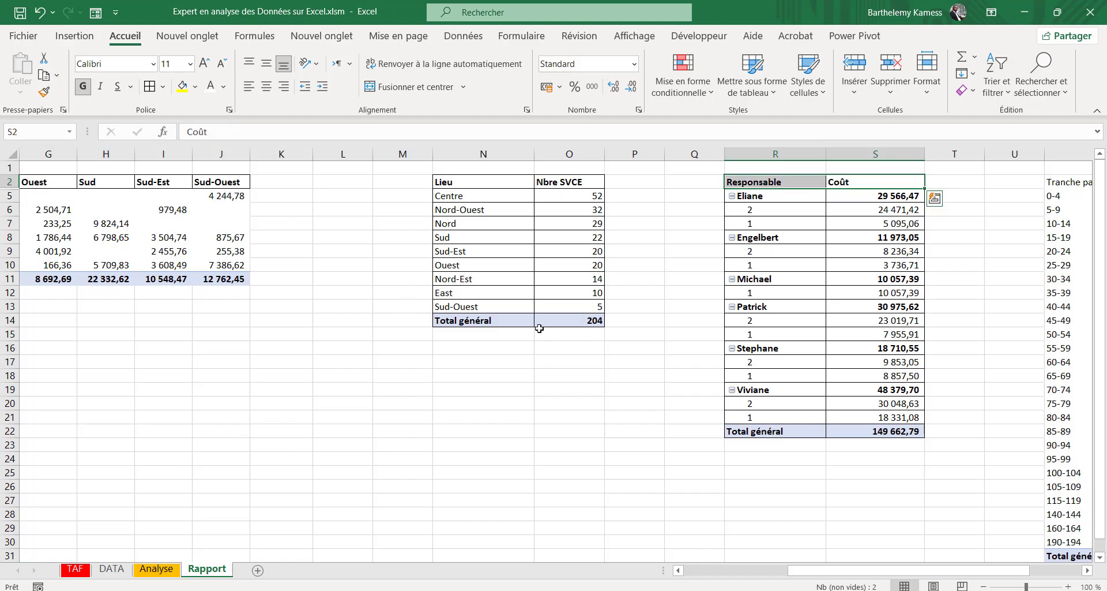
# Apply all borders to the Tranche par semaine pivot table, including its grand total, and bold its two headers.
pyautogui.press('Down')
pyautogui.press('Right')
pyautogui.press('Right')
pyautogui.press('Right')
pyautogui.press('Right')
pyautogui.press('Right')
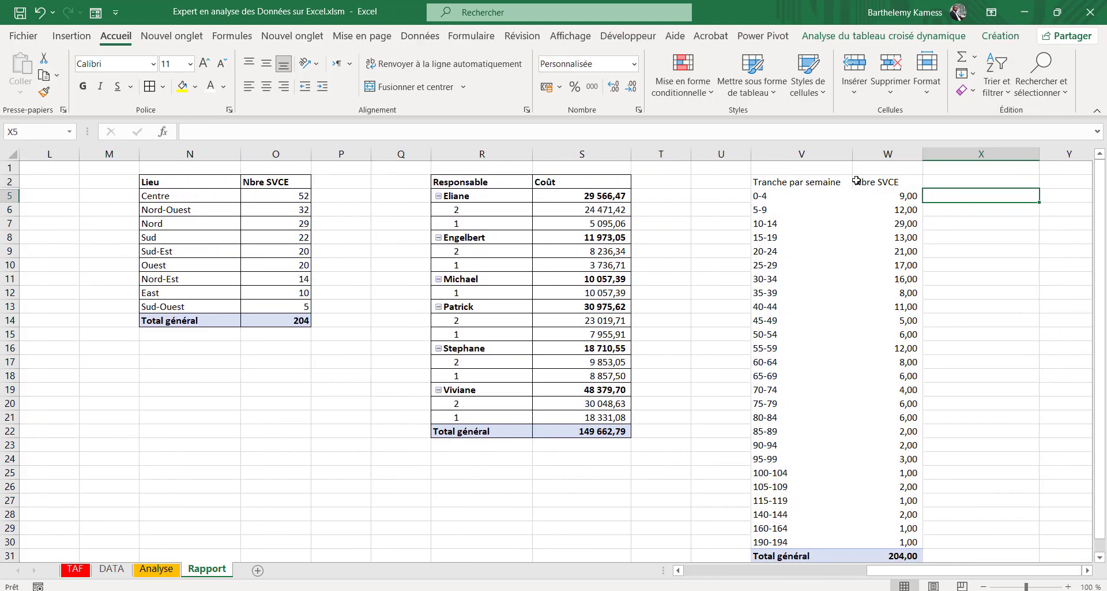
pyautogui.moveTo(818, 185); pyautogui.dragTo(896, 553)
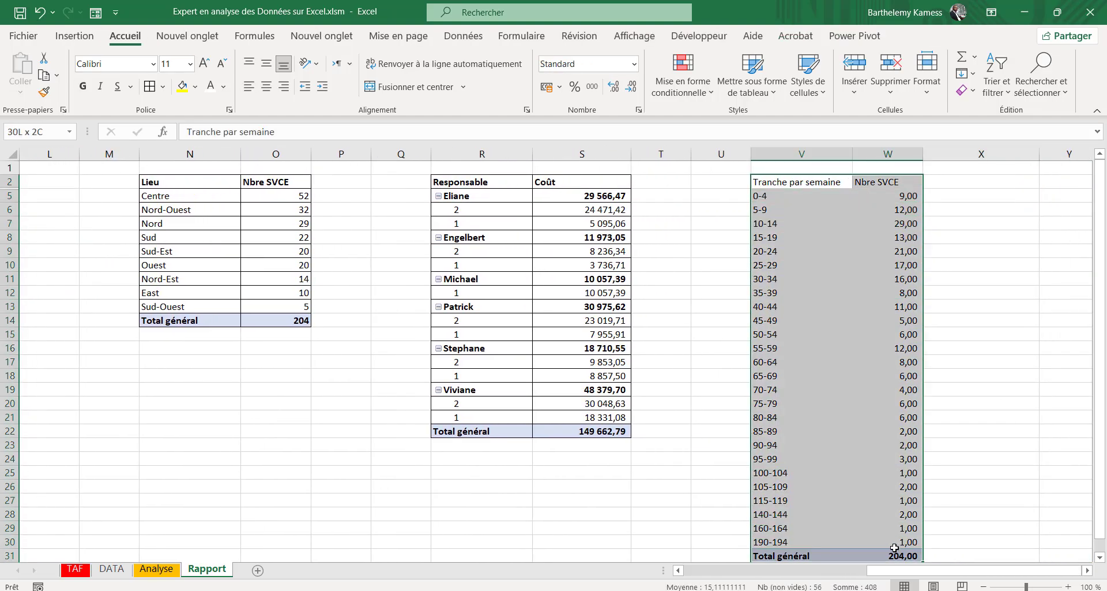
pyautogui.click(149, 87)
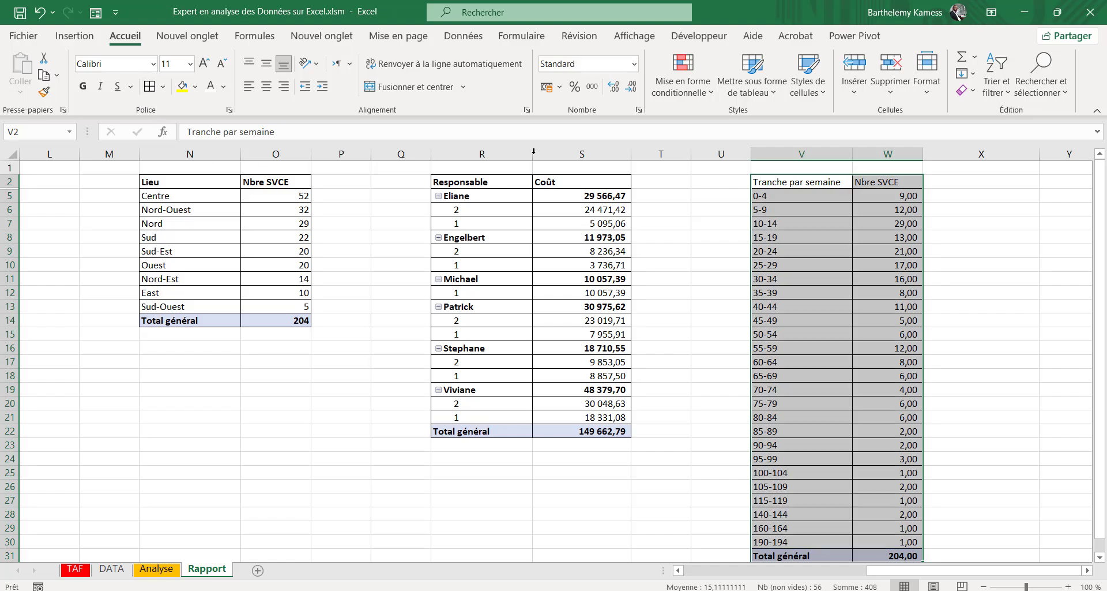
pyautogui.moveTo(777, 184); pyautogui.dragTo(866, 183)
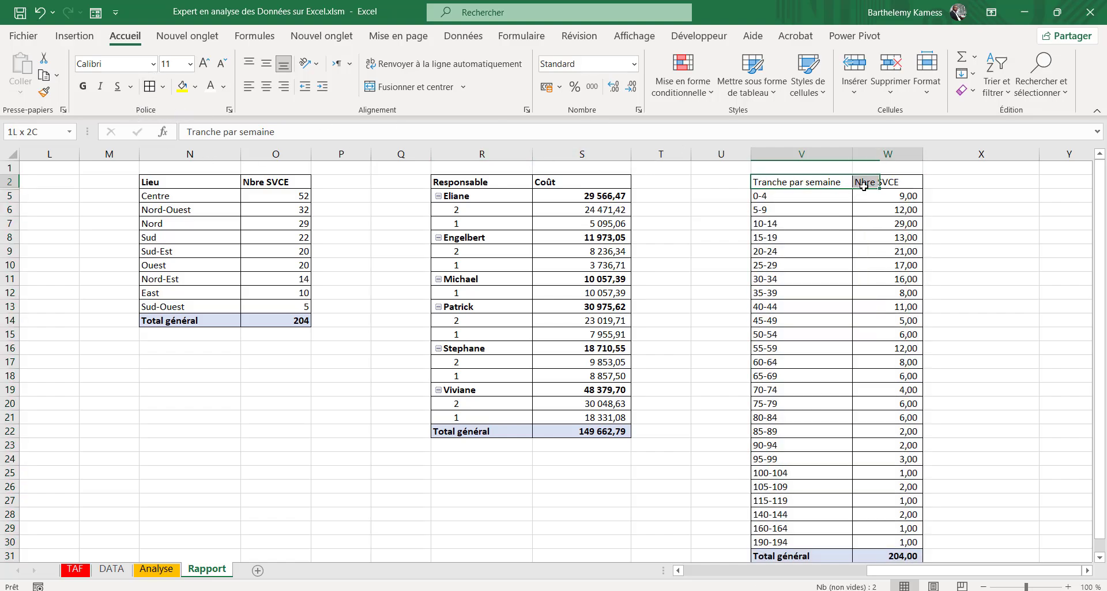
pyautogui.click(462, 494)
# Delete empty column L between the first pivot table and the Lieu pivot table.
pyautogui.moveTo(937, 571); pyautogui.dragTo(528, 536)
pyautogui.click(380, 444)
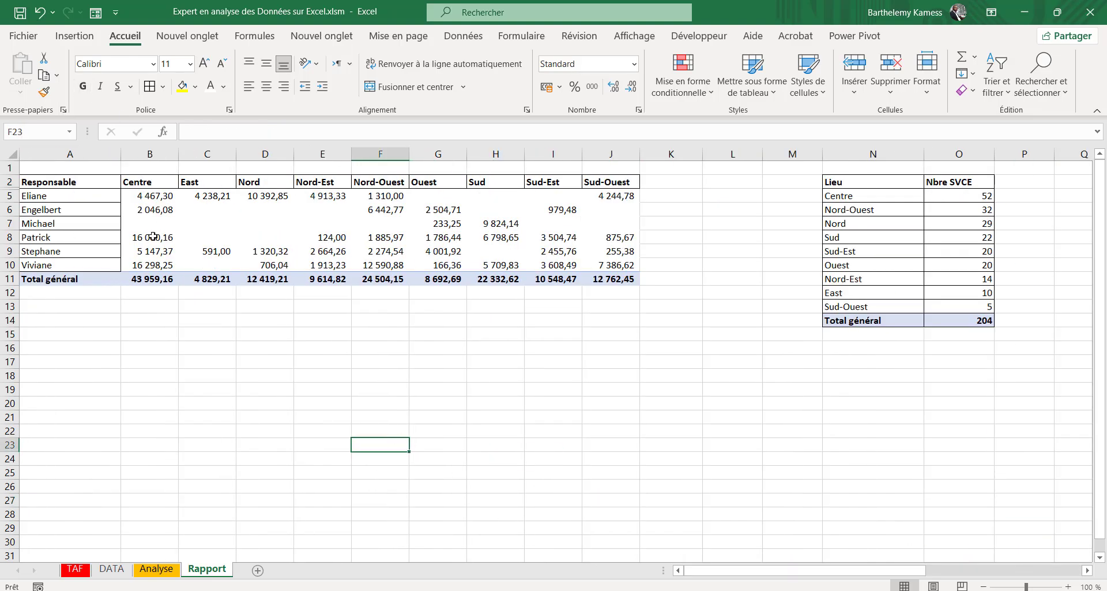
pyautogui.click(669, 153)
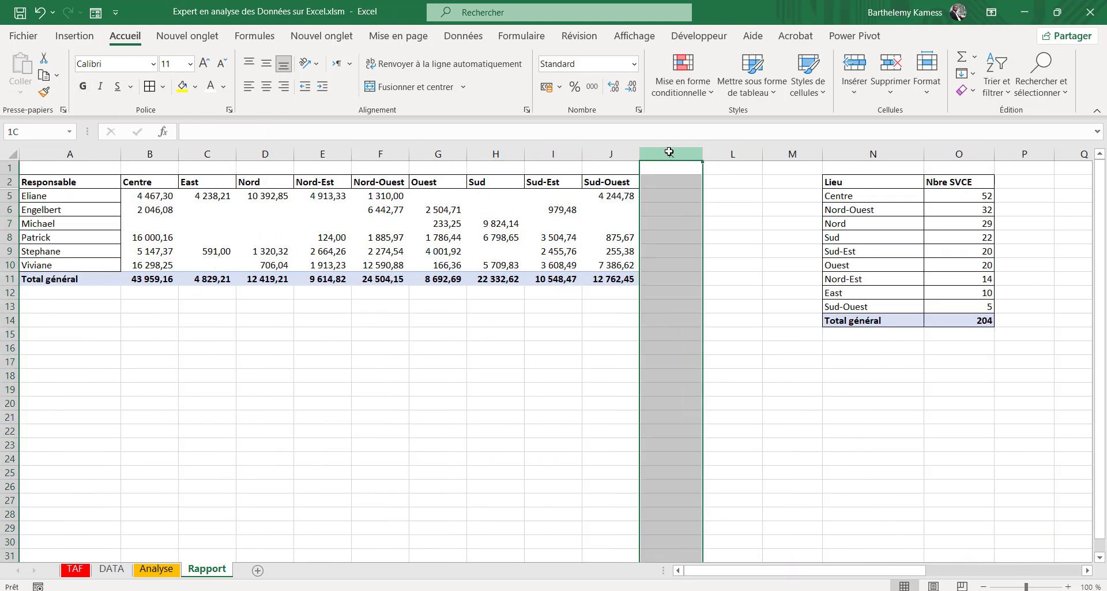
pyautogui.click(728, 154)
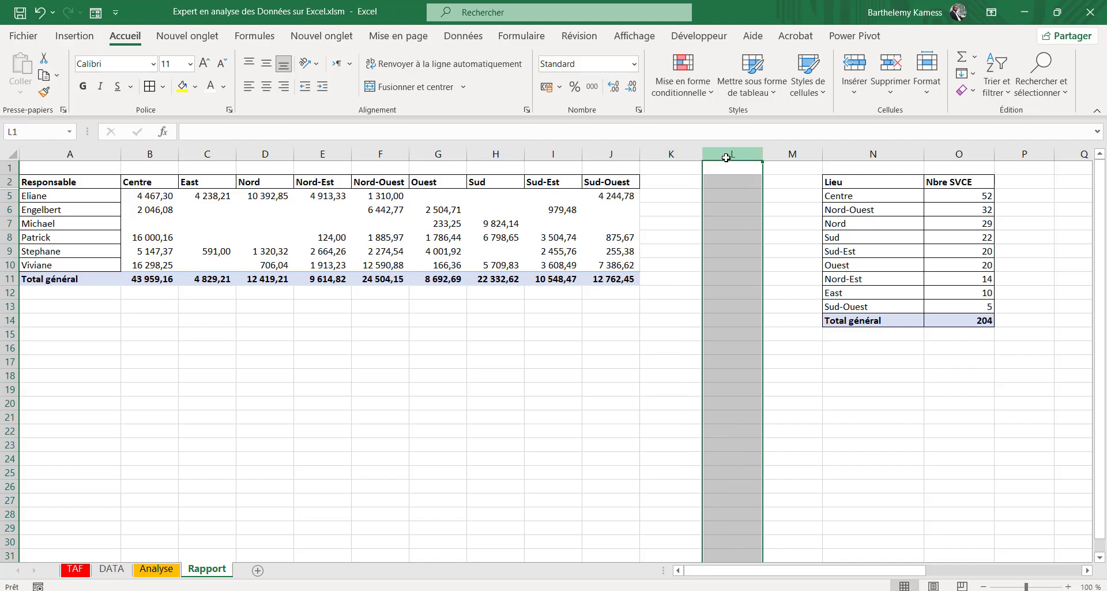
pyautogui.hotkey('ctrl', '-')
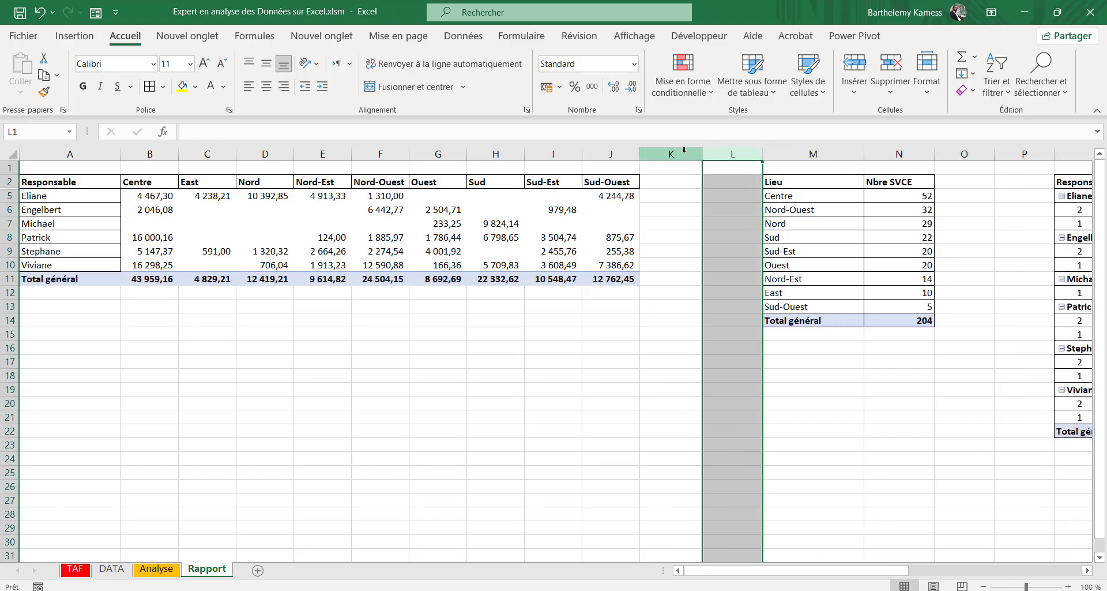
# Narrow the empty spacer columns K:L, O:P and S:T between the pivot tables together to one equal small width.
pyautogui.moveTo(680, 153); pyautogui.dragTo(738, 142)
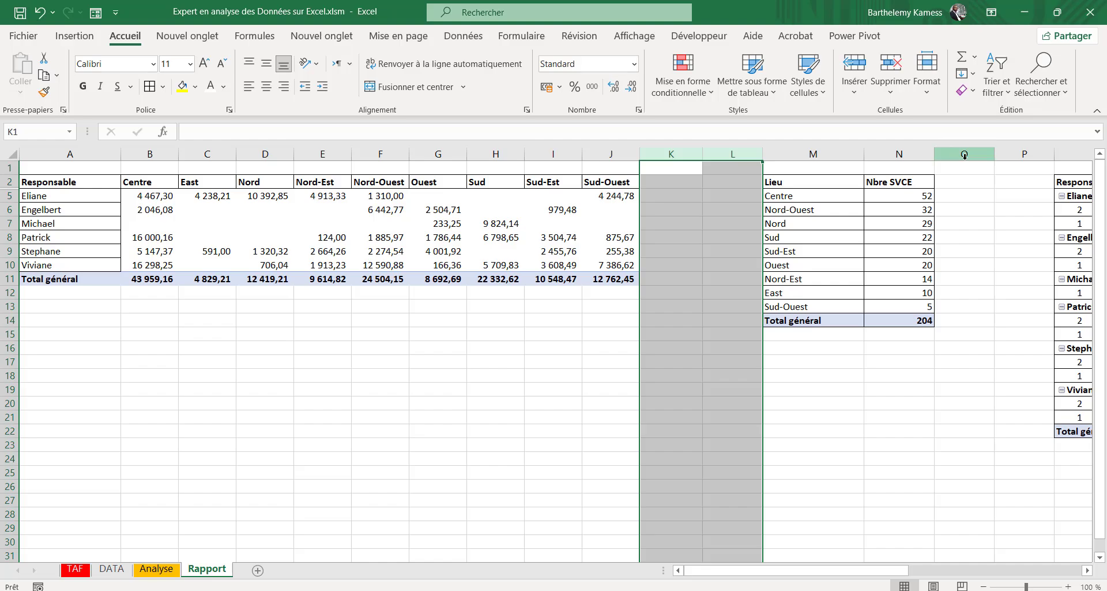
pyautogui.moveTo(964, 153); pyautogui.dragTo(1024, 154)
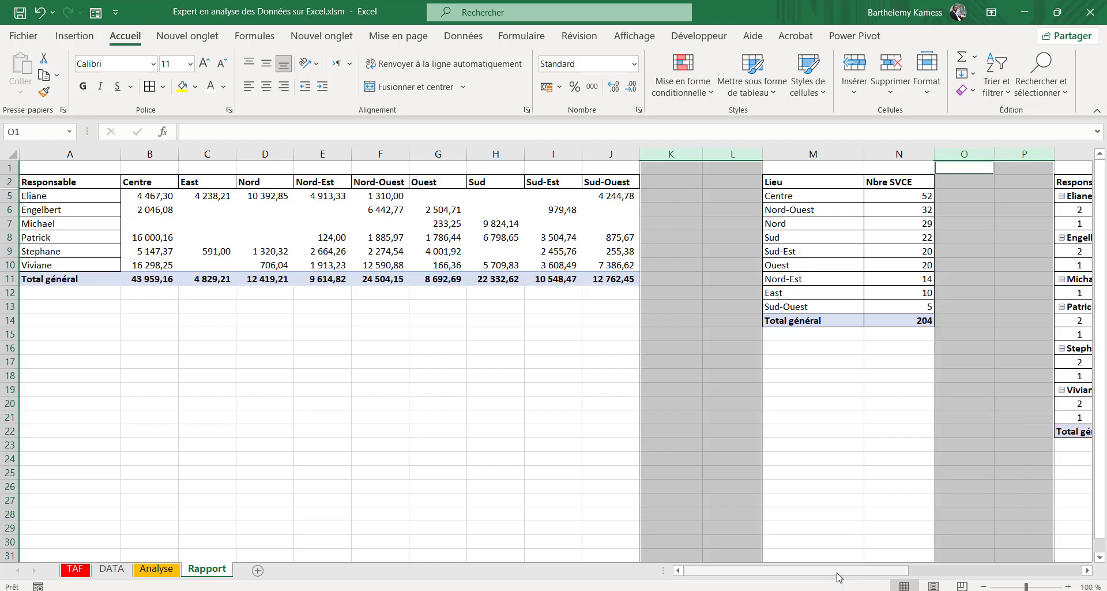
pyautogui.moveTo(836, 573); pyautogui.dragTo(957, 573)
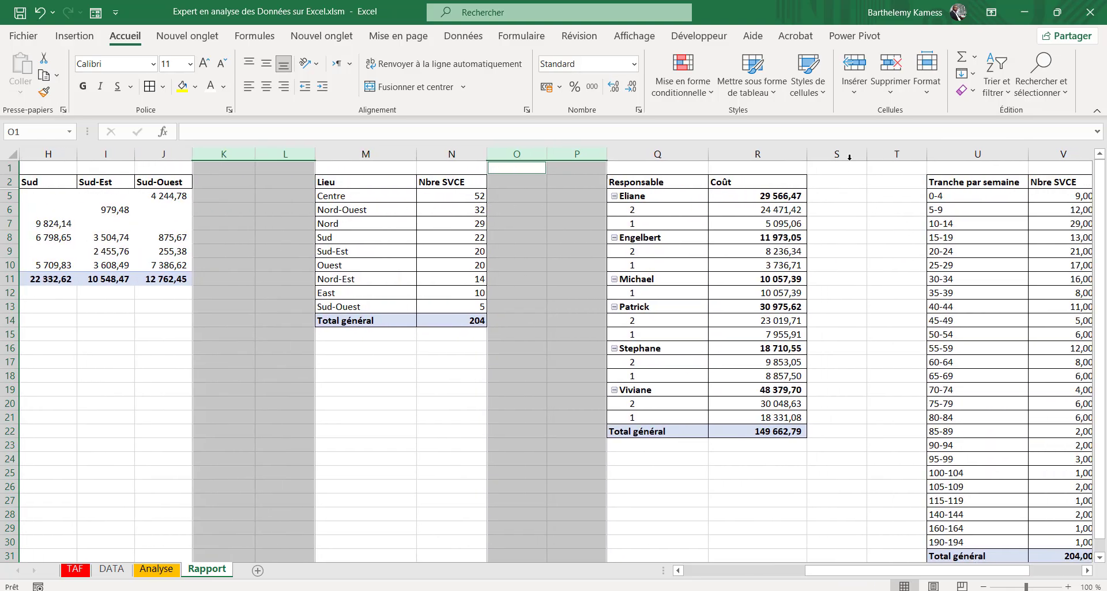
pyautogui.moveTo(850, 157); pyautogui.dragTo(827, 164)
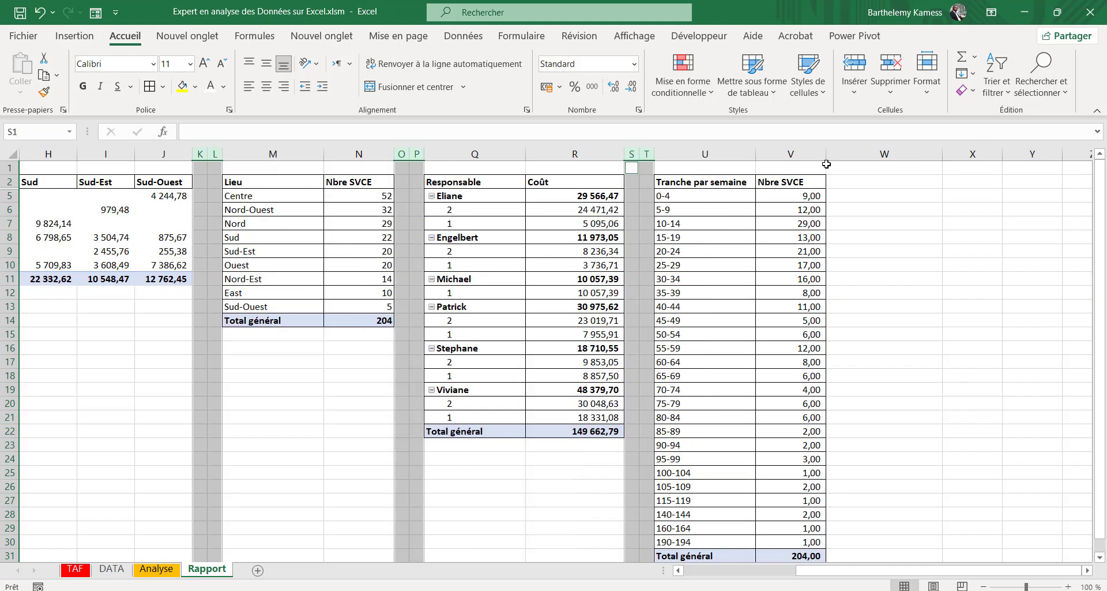
pyautogui.click(518, 474)
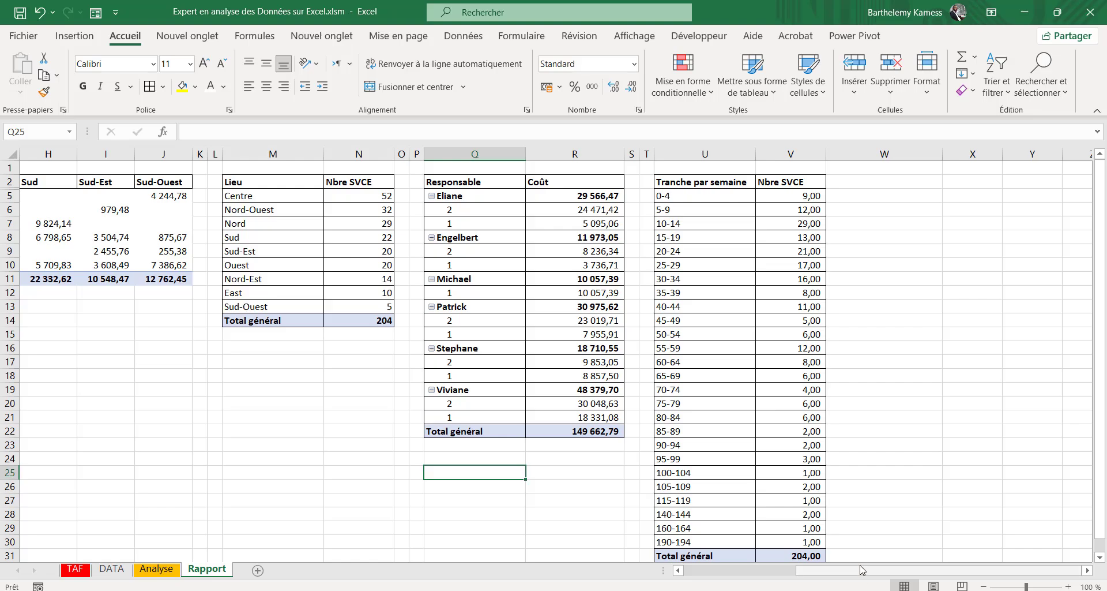
# Reduce spacer columns K, L, O, P, S and T together to very thin, equal strips.
pyautogui.moveTo(863, 571); pyautogui.dragTo(715, 584)
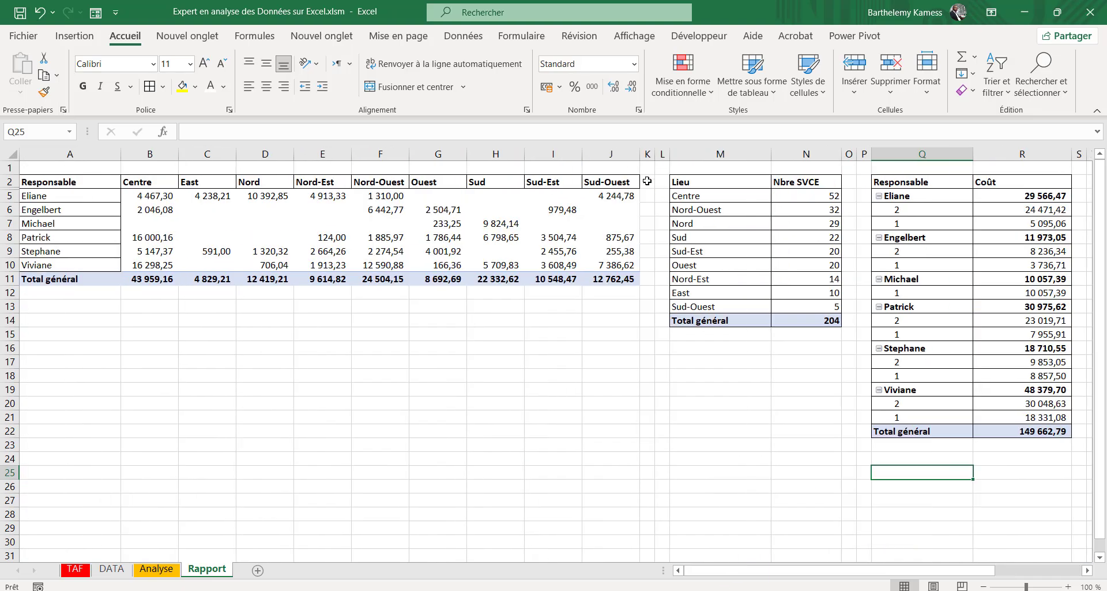
pyautogui.click(650, 153)
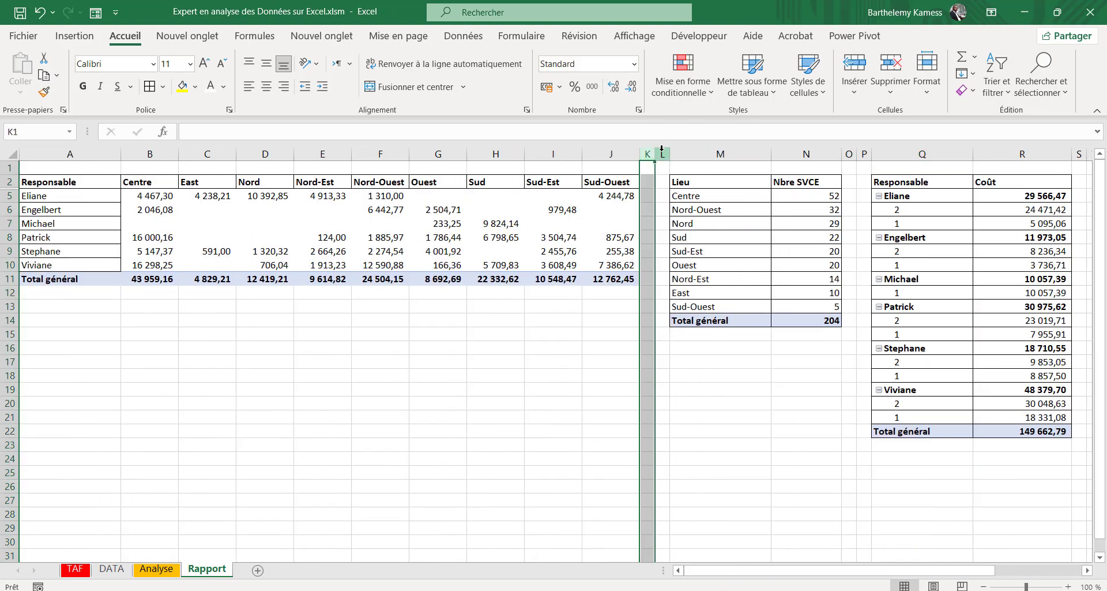
pyautogui.keyDown('ctrl'); pyautogui.click(663, 153); pyautogui.keyUp('ctrl')
pyautogui.keyDown('ctrl'); pyautogui.click(849, 154); pyautogui.keyUp('ctrl')
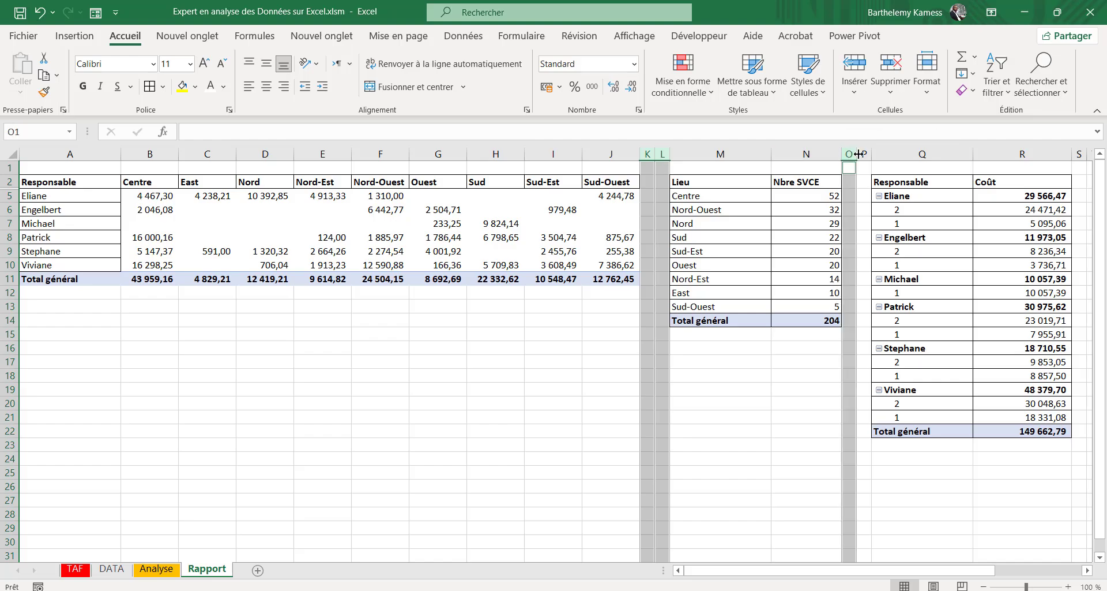
pyautogui.keyDown('ctrl'); pyautogui.click(864, 153); pyautogui.keyUp('ctrl')
pyautogui.moveTo(880, 572); pyautogui.dragTo(1002, 580)
pyautogui.keyDown('ctrl'); pyautogui.click(747, 153); pyautogui.keyUp('ctrl')
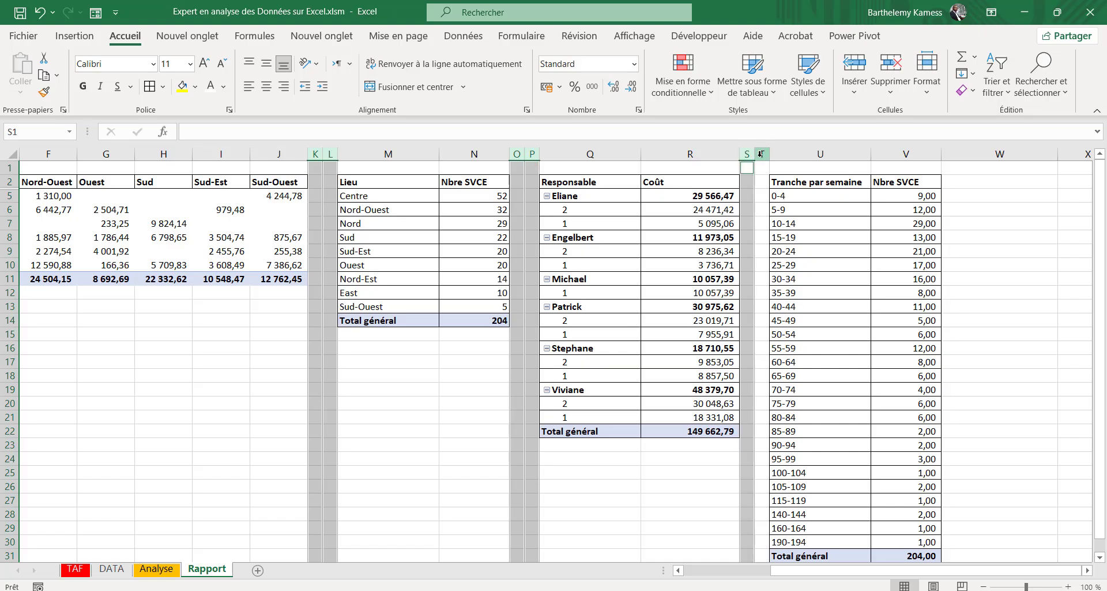
pyautogui.keyDown('ctrl'); pyautogui.click(762, 153); pyautogui.keyUp('ctrl')
pyautogui.moveTo(755, 154); pyautogui.dragTo(742, 154)
pyautogui.click(356, 444)
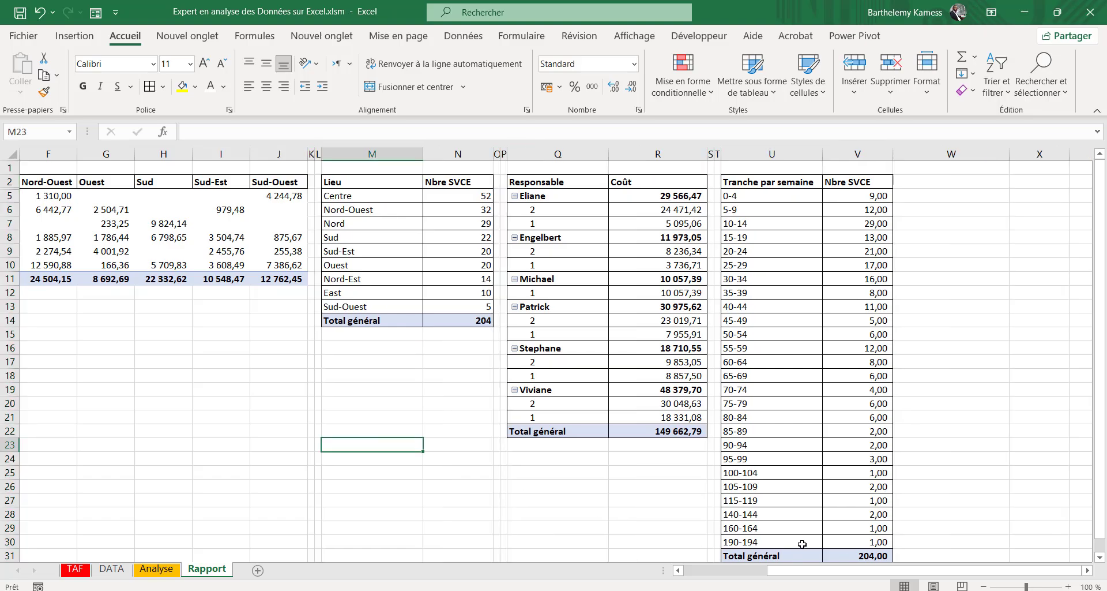
# Hide the gridlines on the Rapport sheet.
pyautogui.moveTo(886, 570); pyautogui.dragTo(796, 570)
pyautogui.click(383, 458)
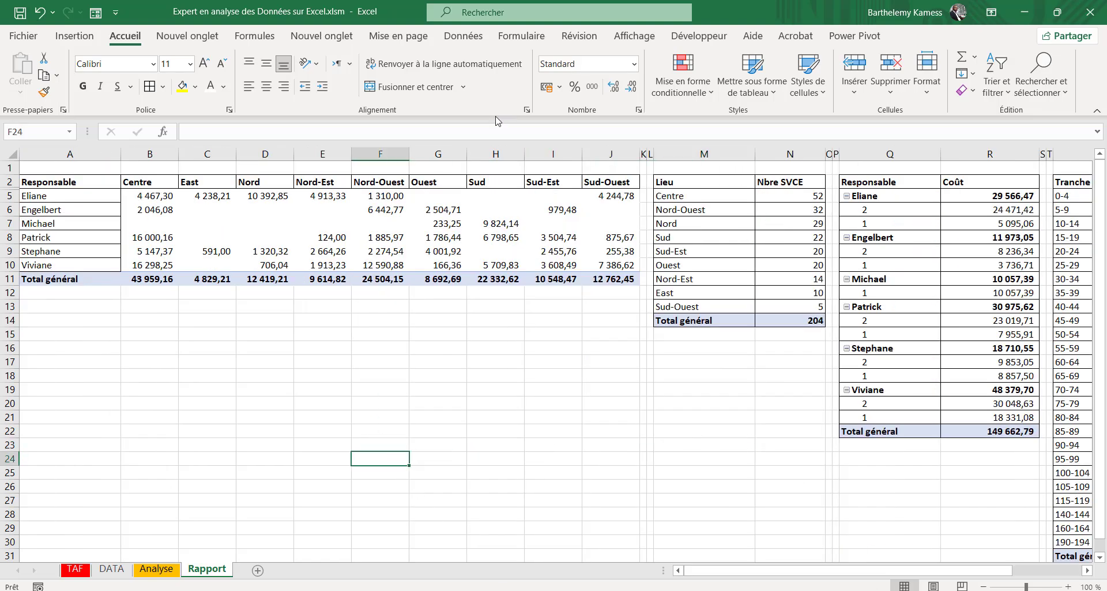
pyautogui.click(635, 36)
pyautogui.click(181, 86)
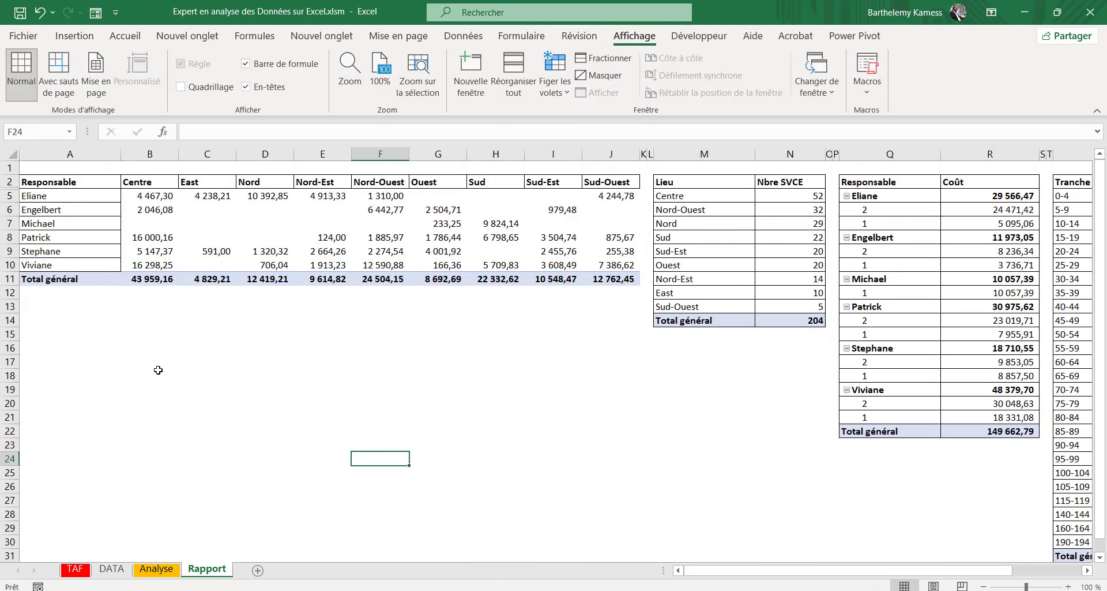
pyautogui.click(163, 372)
pyautogui.click(229, 388)
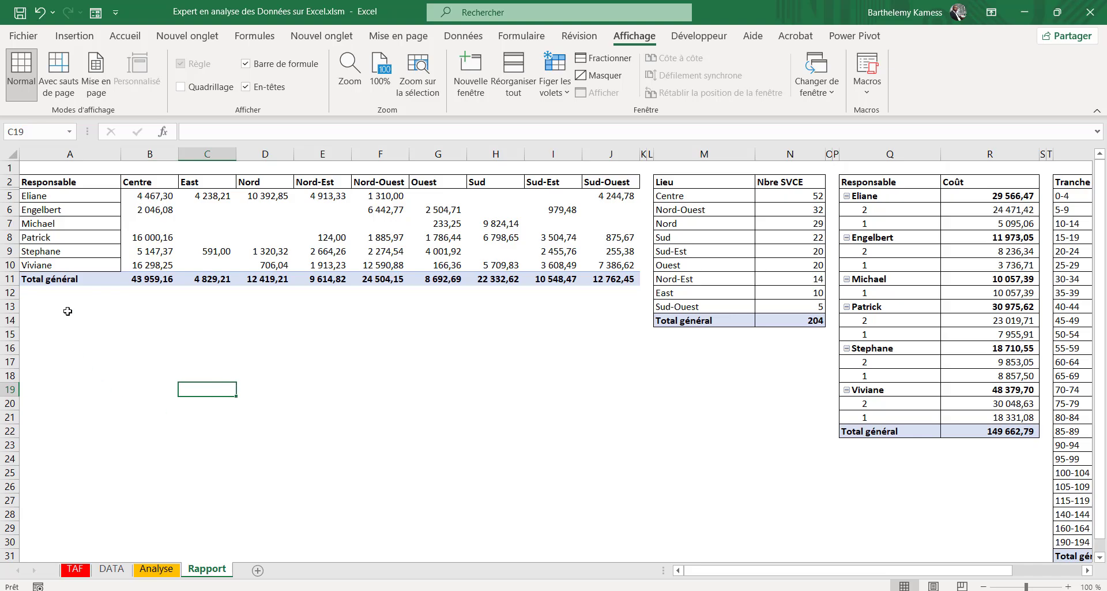
# Insert three blank rows above row 1, pushing all the pivot tables down.
pyautogui.click(9, 168)
pyautogui.hotkey('ctrl', '+')
pyautogui.hotkey('ctrl', '+')
pyautogui.hotkey('ctrl', '+')
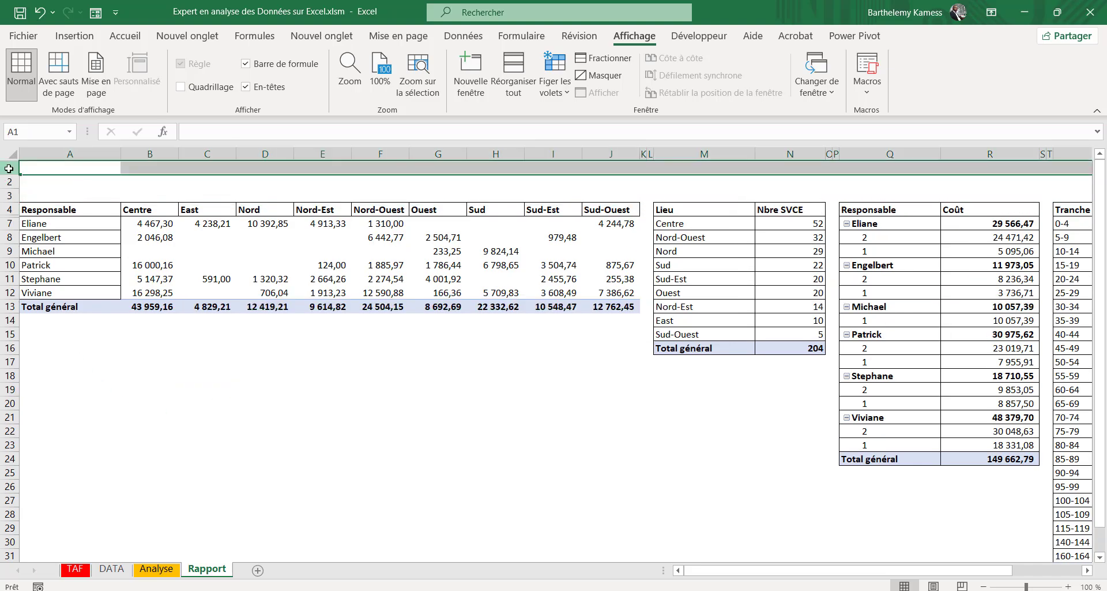
# Copy the title banner "RAPPORT D'ANALYSE STE BKA COMPTEUR" from the Analyse sheet into A1 of the Rapport sheet.
pyautogui.click(156, 568)
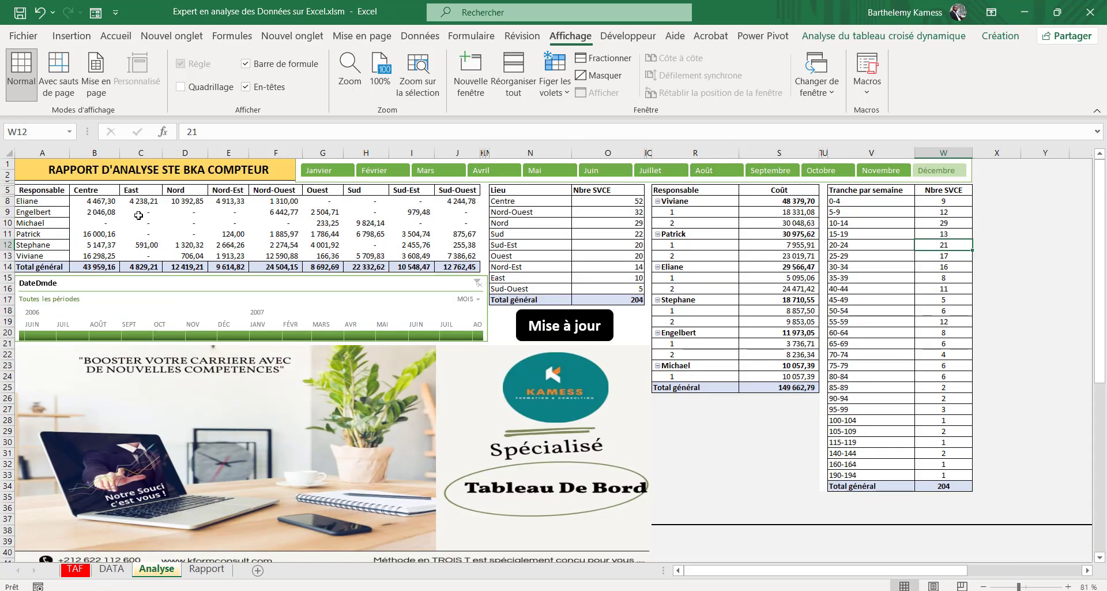
pyautogui.hotkey('ctrl', 'c')
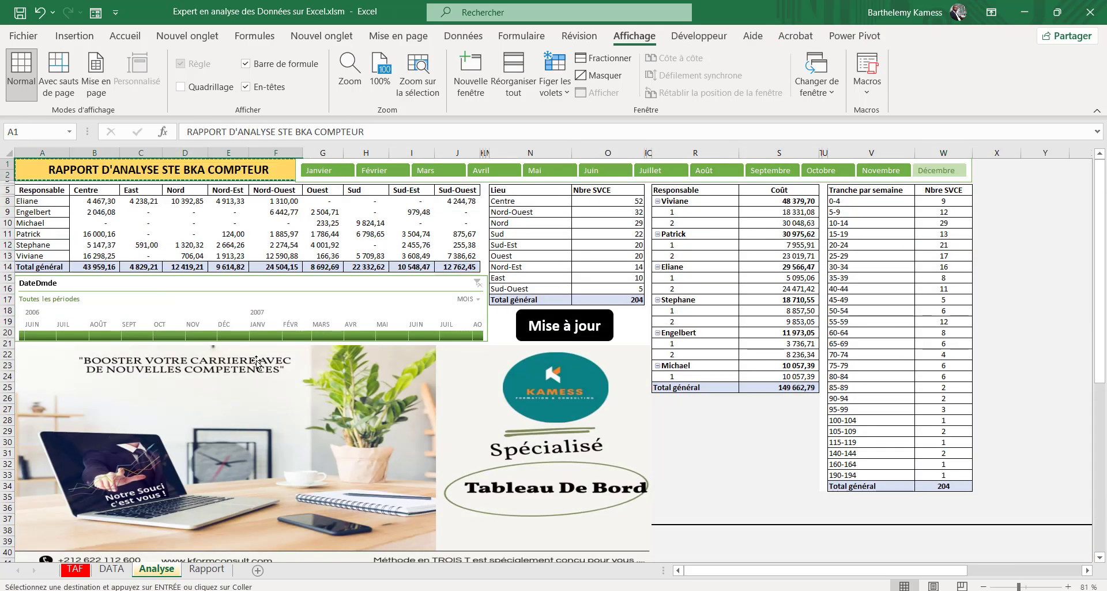
pyautogui.click(206, 569)
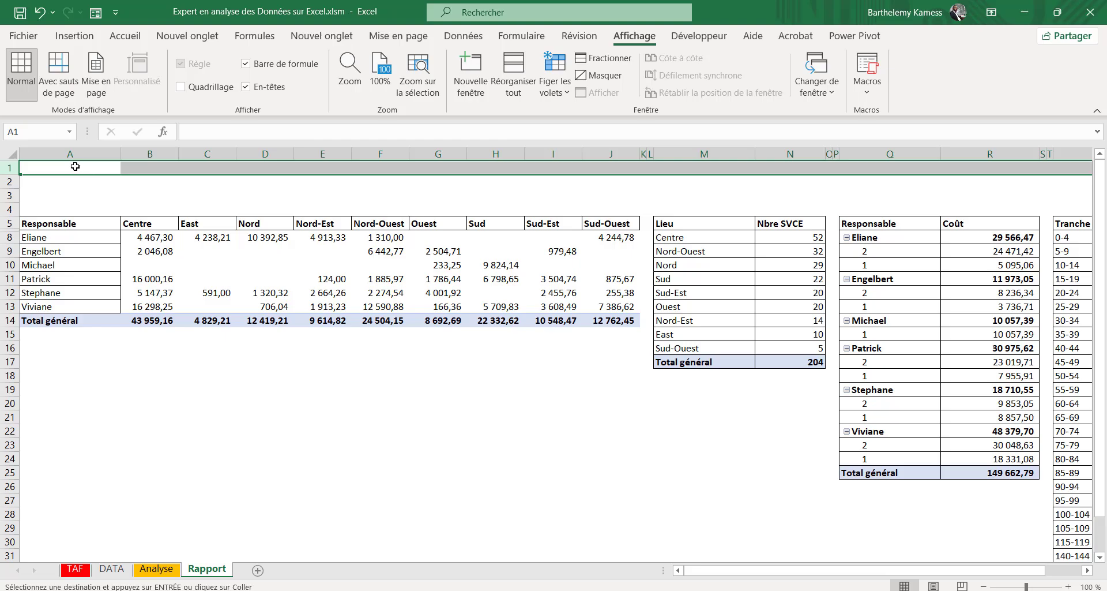
pyautogui.hotkey('ctrl', 'v')
pyautogui.click(169, 376)
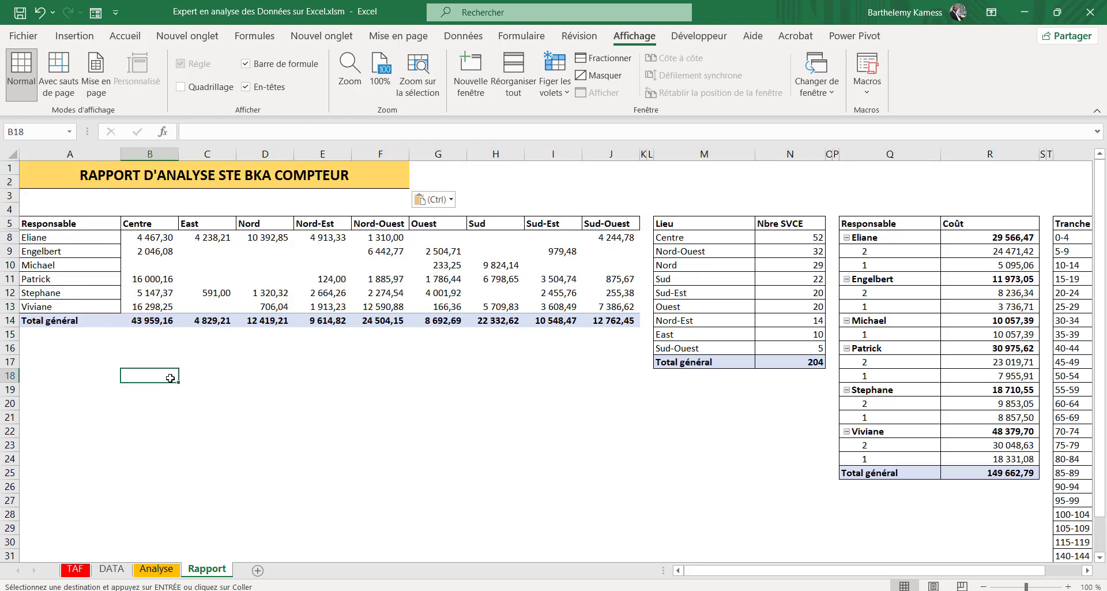
# Delete one blank row beneath the title banner and shrink the remaining blank row 3 to a thin spacer.
pyautogui.click(6, 196)
pyautogui.hotkey('ctrl', '-')
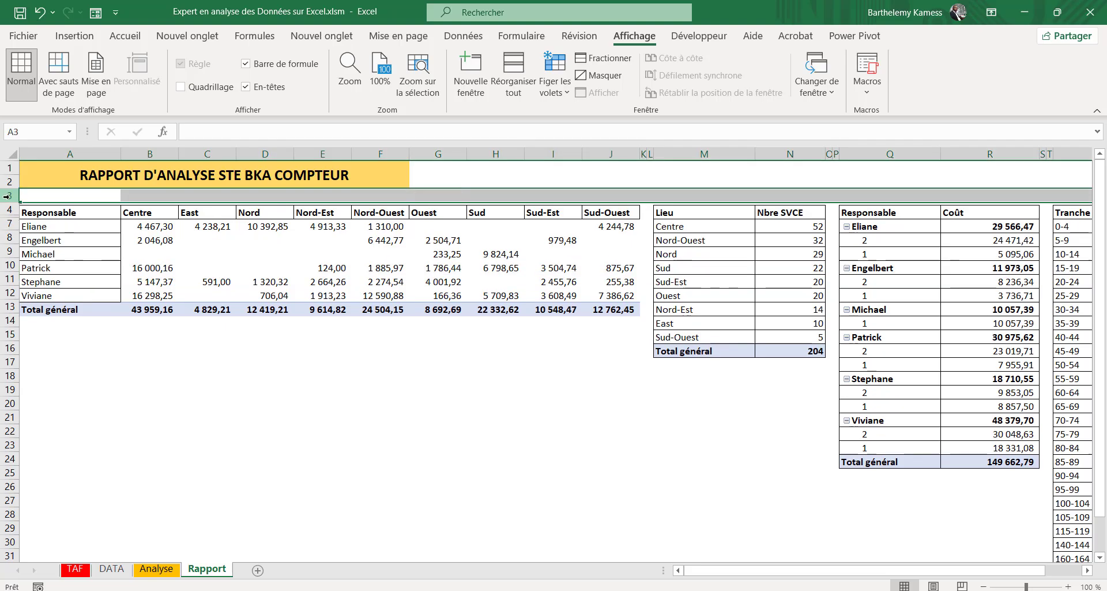
pyautogui.moveTo(9, 206); pyautogui.dragTo(17, 190)
pyautogui.click(594, 421)
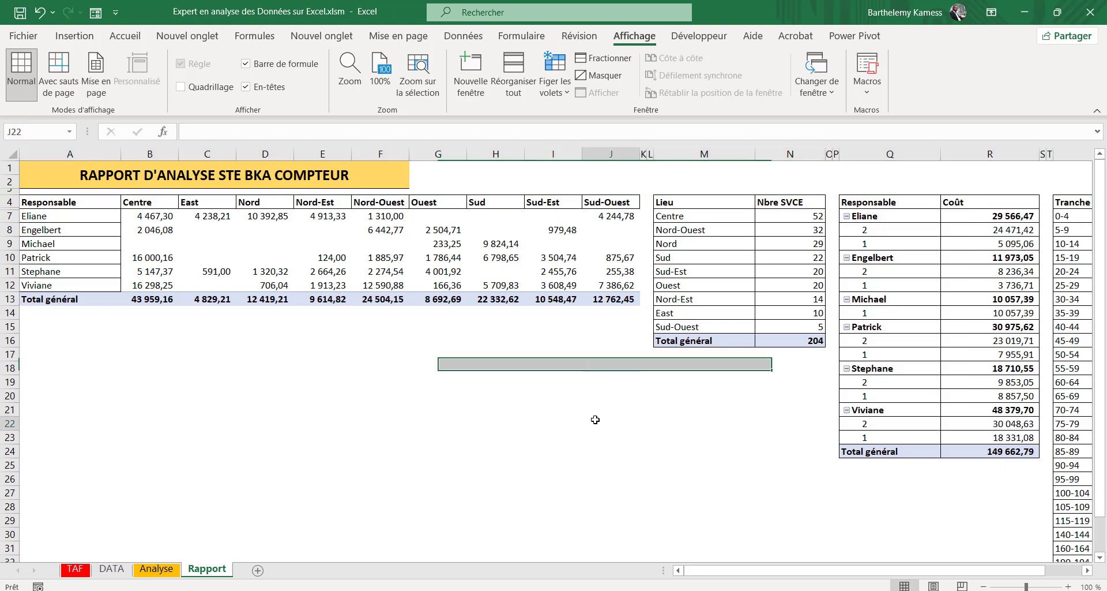
# Zoom the Rapport sheet out to 89% so all four pivot tables fit in view with the title.
pyautogui.moveTo(1026, 587); pyautogui.dragTo(1022, 587)
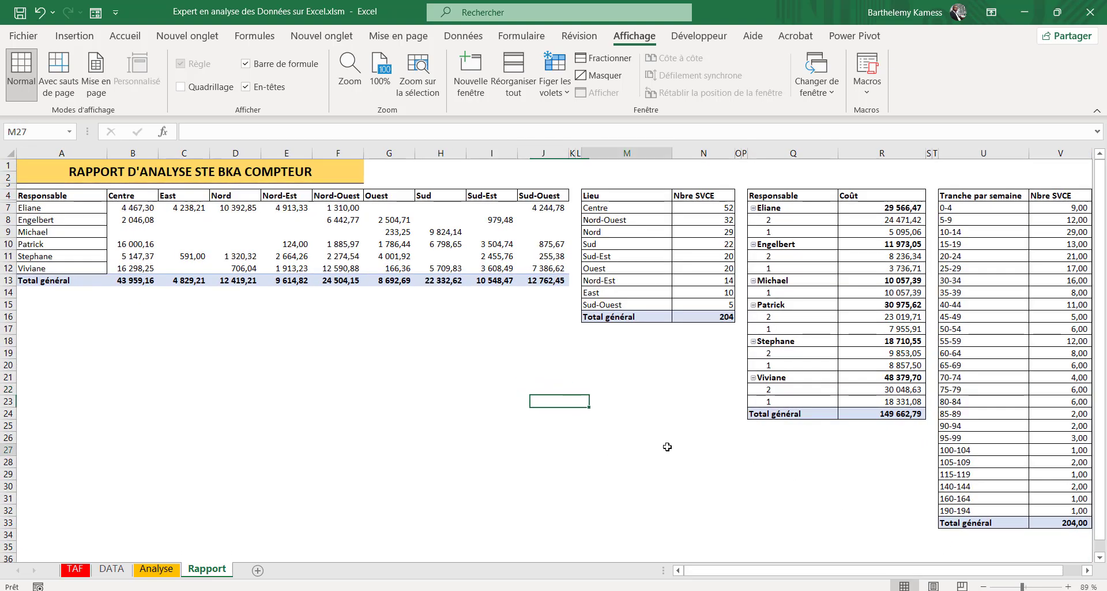
pyautogui.click(665, 449)
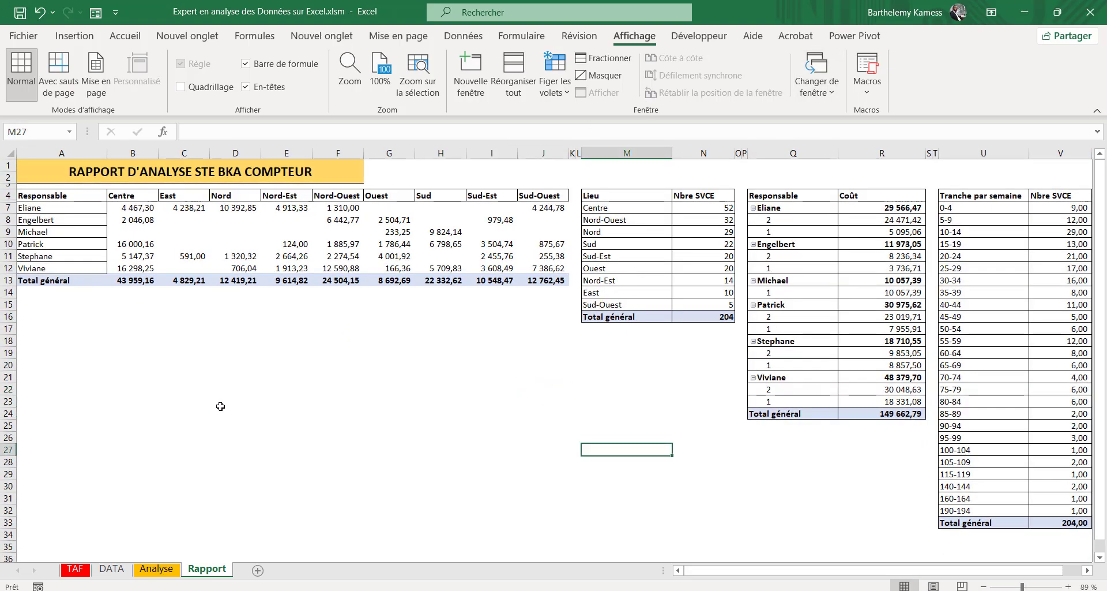
pyautogui.click(40, 167)
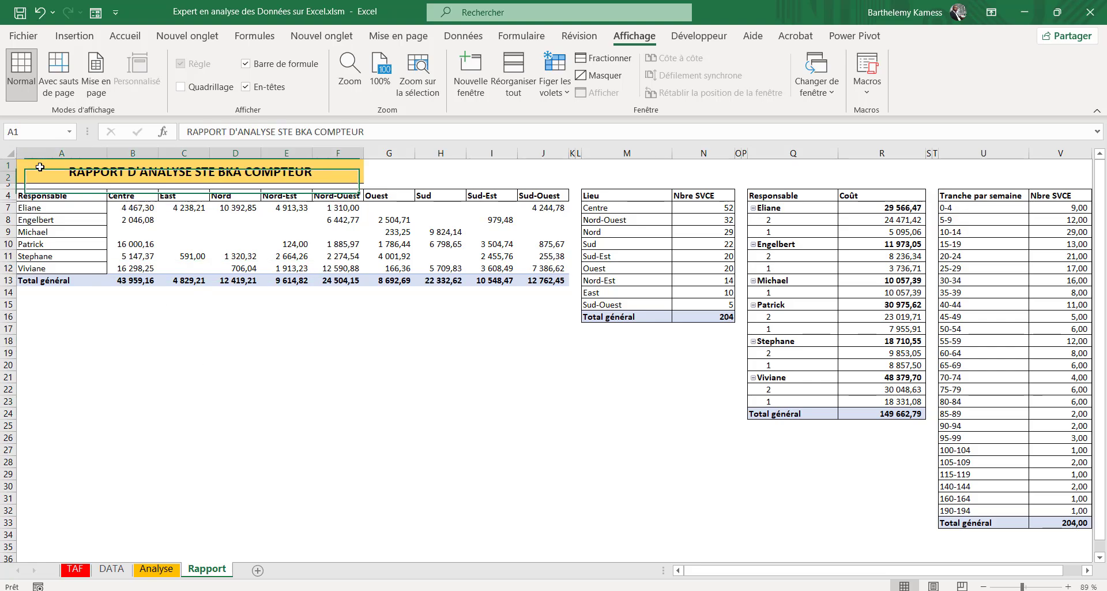
pyautogui.click(229, 407)
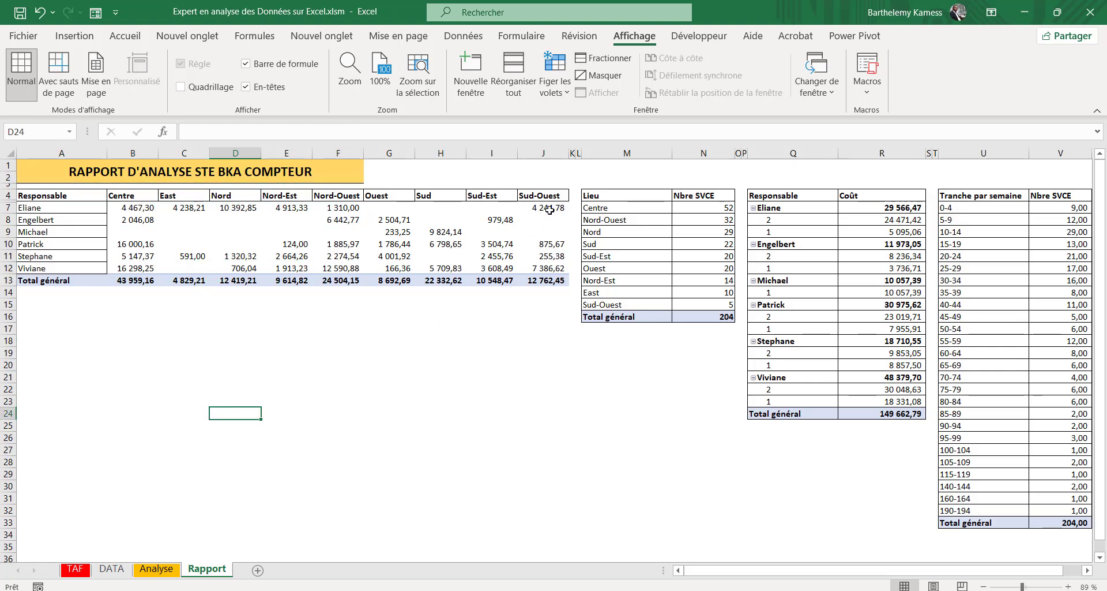
# Compare the Rapport sheet with the Analyse dashboard and examine the TAF task list for the remaining filter work.
pyautogui.click(155, 570)
pyautogui.click(207, 569)
pyautogui.click(474, 387)
pyautogui.click(156, 569)
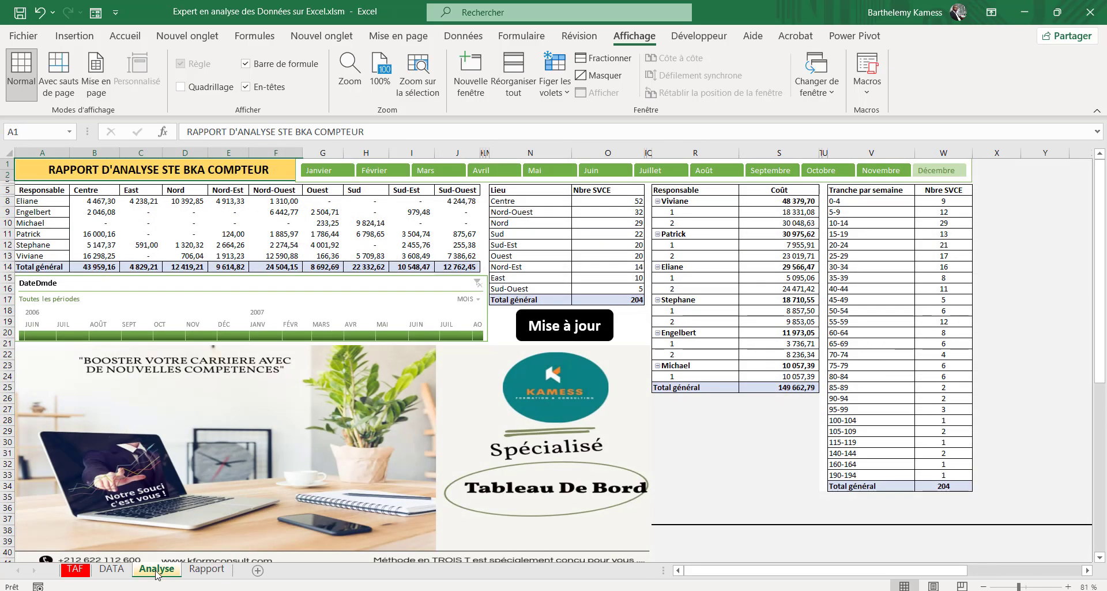
pyautogui.click(75, 569)
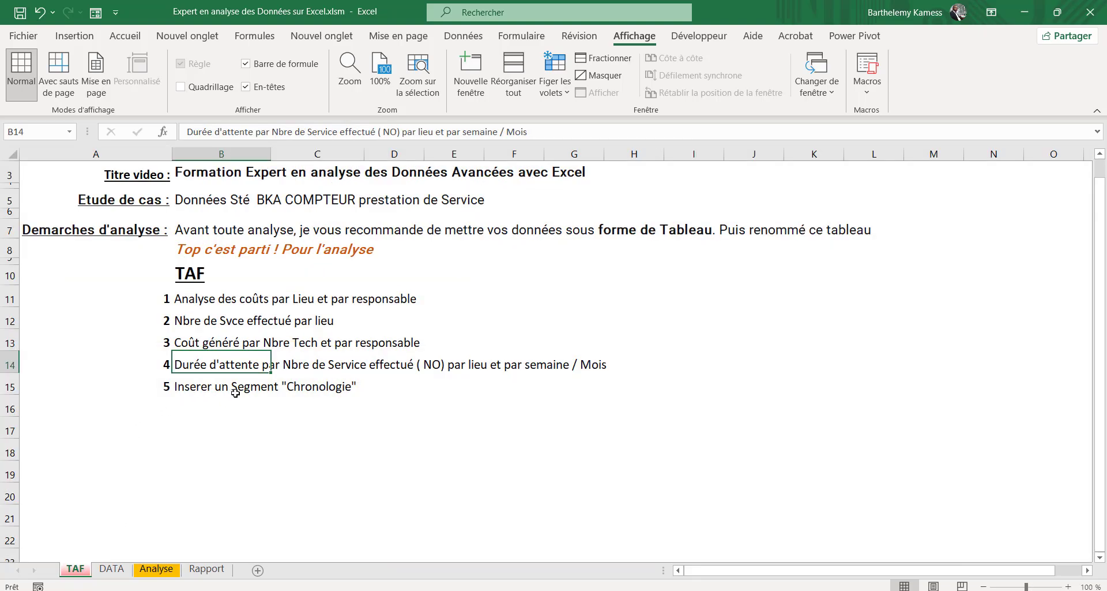
pyautogui.click(207, 568)
pyautogui.click(359, 319)
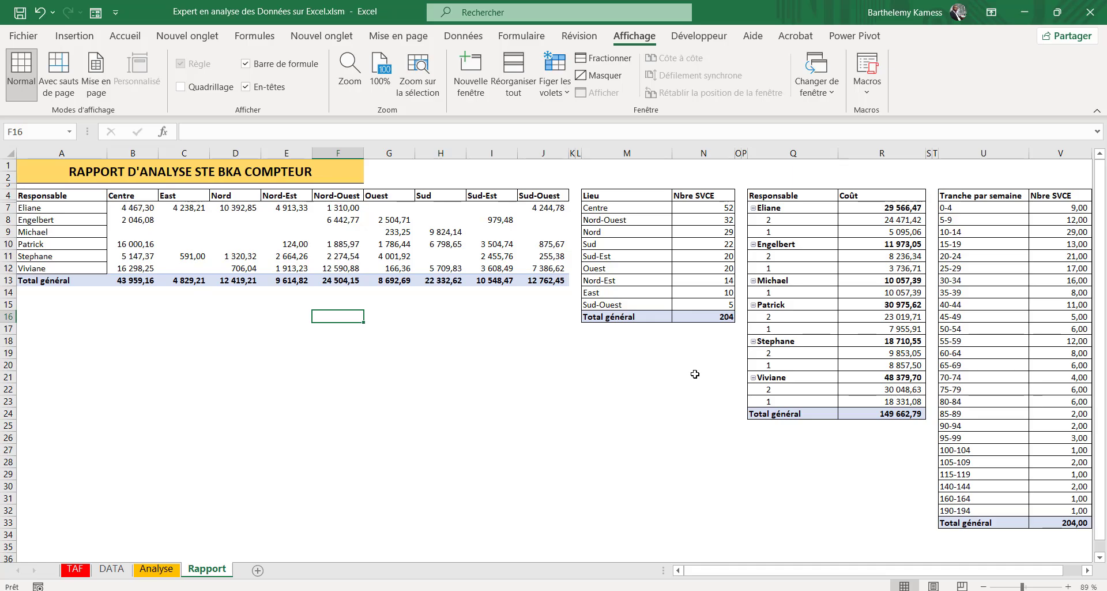
pyautogui.click(487, 242)
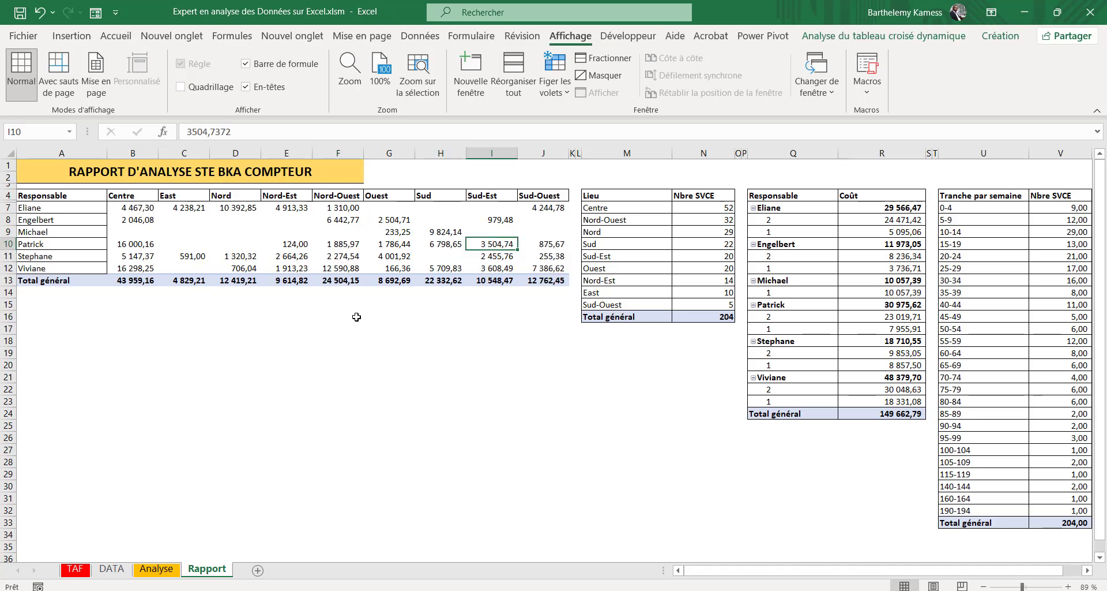
# Try the DateDmde timeline on the Analyse sheet with juil 2006, juin 2006, oct 2006 and févr 2007, and clear its filter.
pyautogui.click(155, 568)
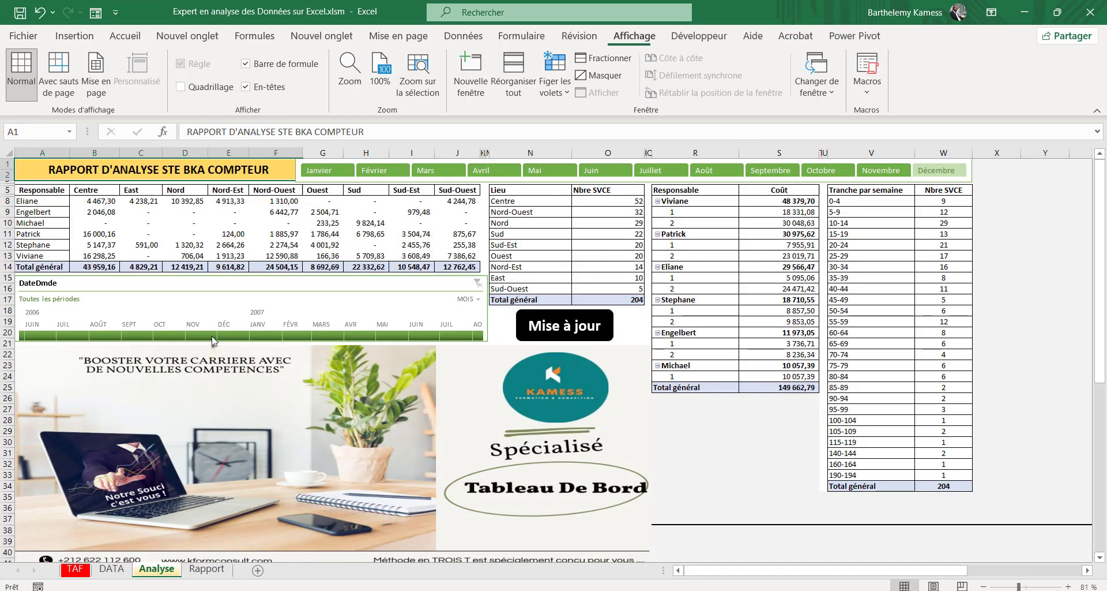
pyautogui.click(174, 336)
pyautogui.click(130, 335)
pyautogui.click(69, 335)
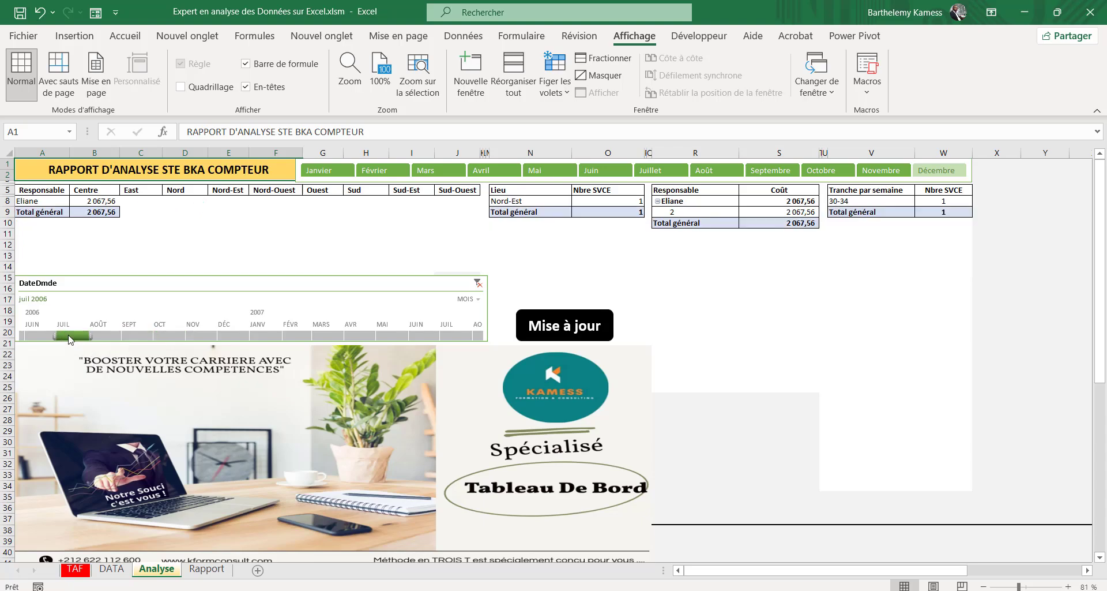
pyautogui.moveTo(64, 345); pyautogui.dragTo(38, 345)
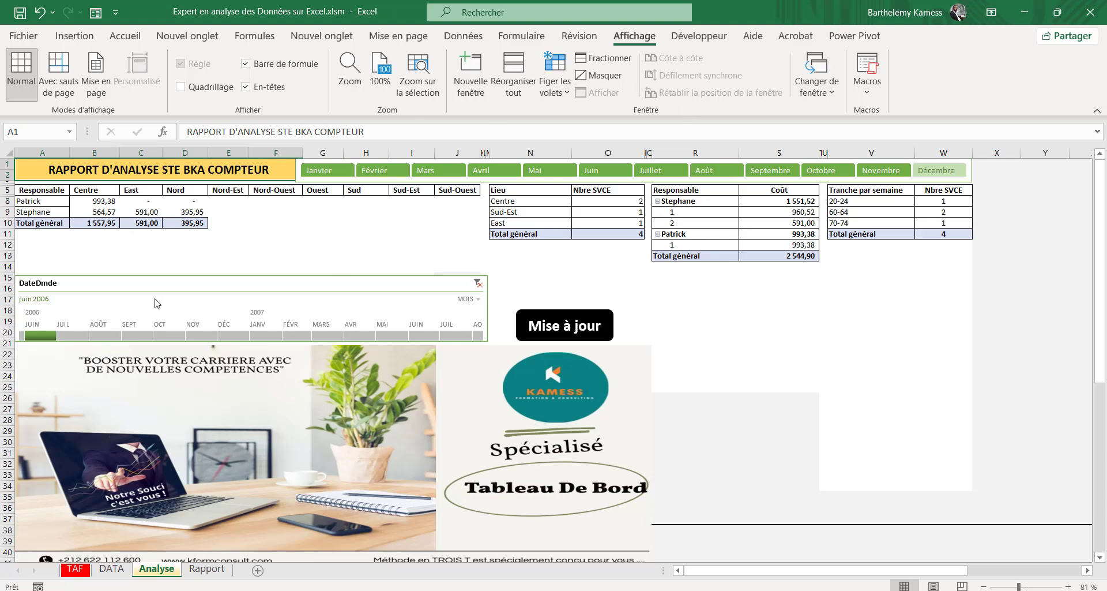
pyautogui.click(177, 335)
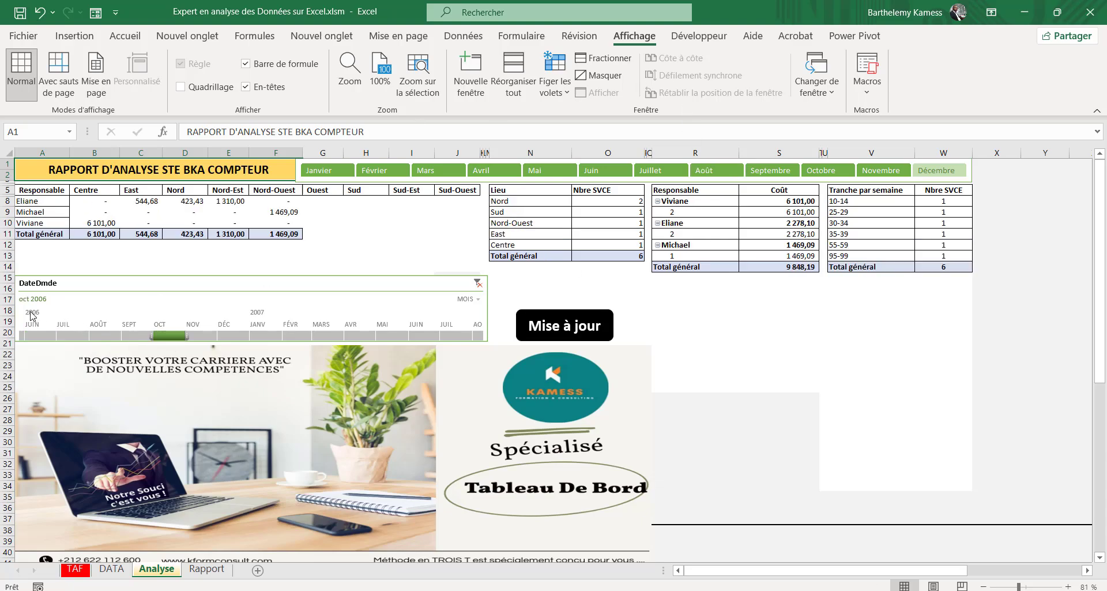
pyautogui.moveTo(156, 345); pyautogui.dragTo(283, 345)
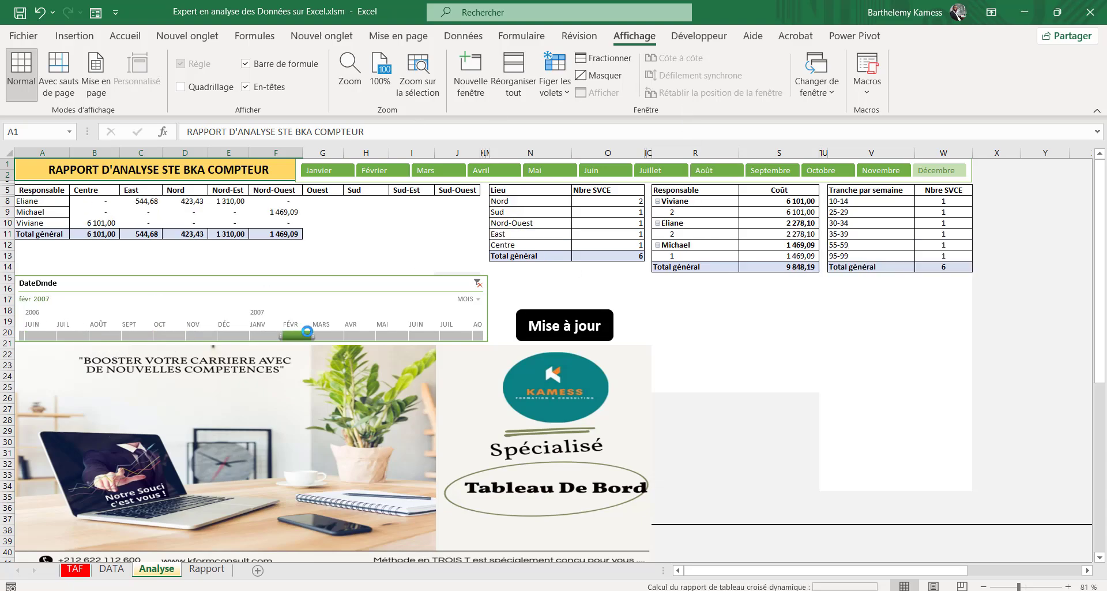
pyautogui.click(477, 283)
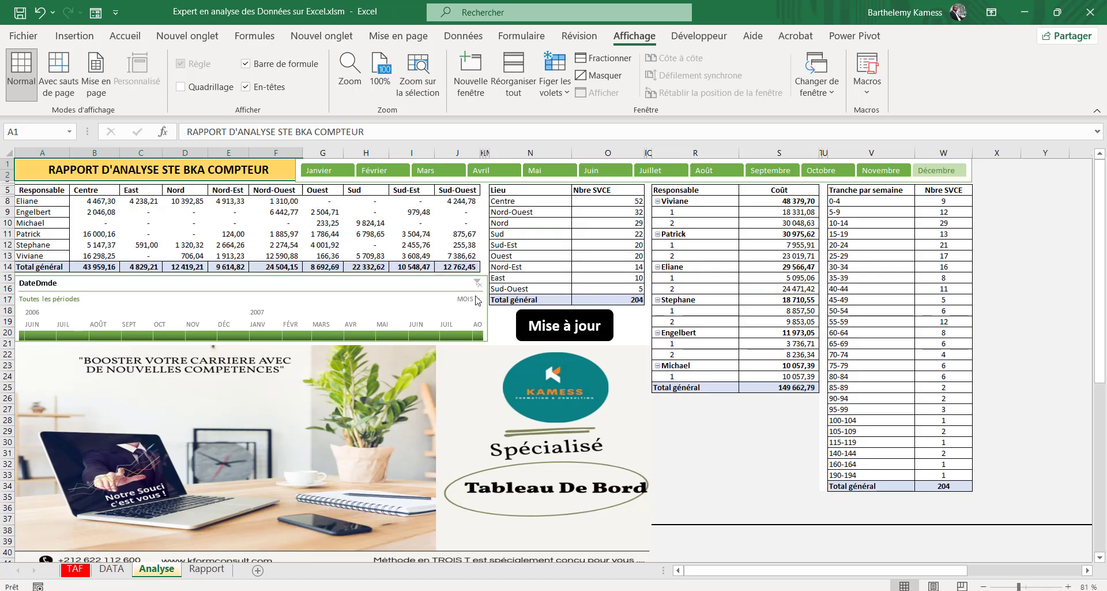
pyautogui.click(225, 568)
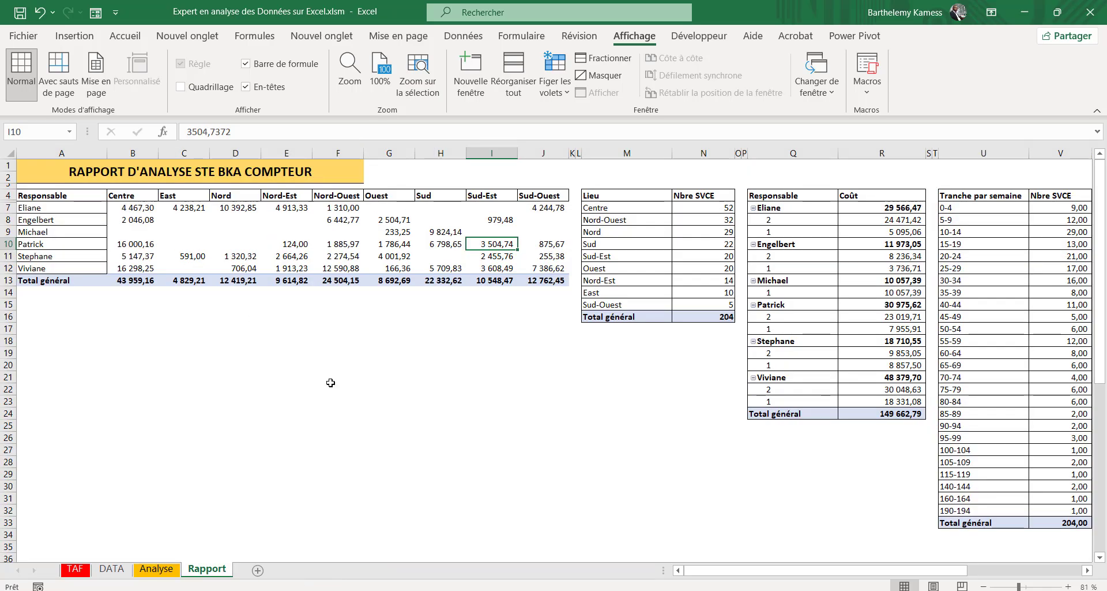
pyautogui.click(337, 244)
pyautogui.click(456, 242)
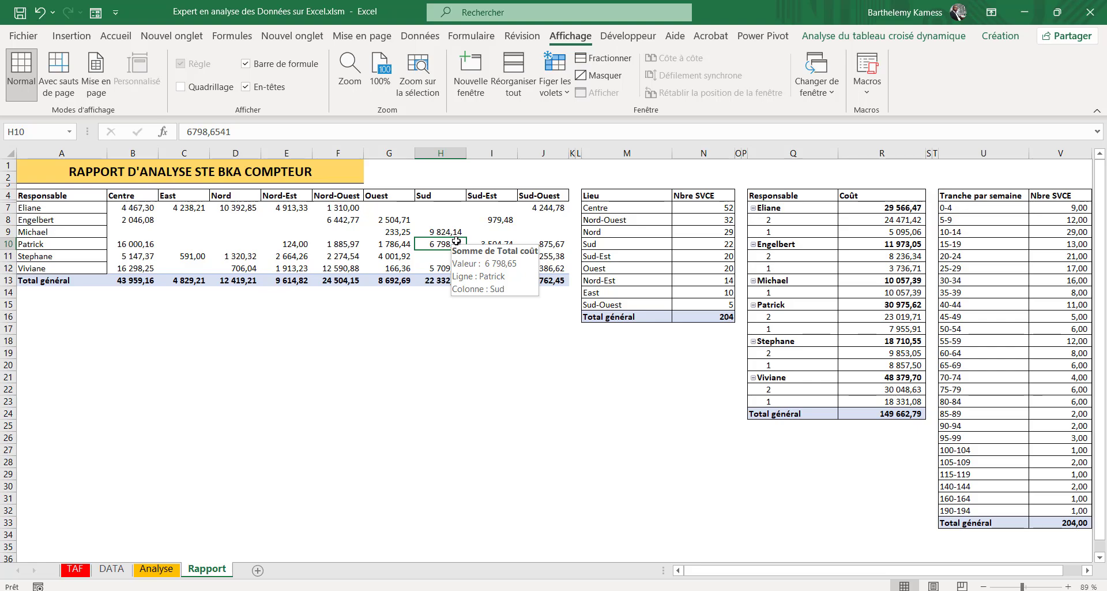
pyautogui.click(396, 241)
pyautogui.click(437, 239)
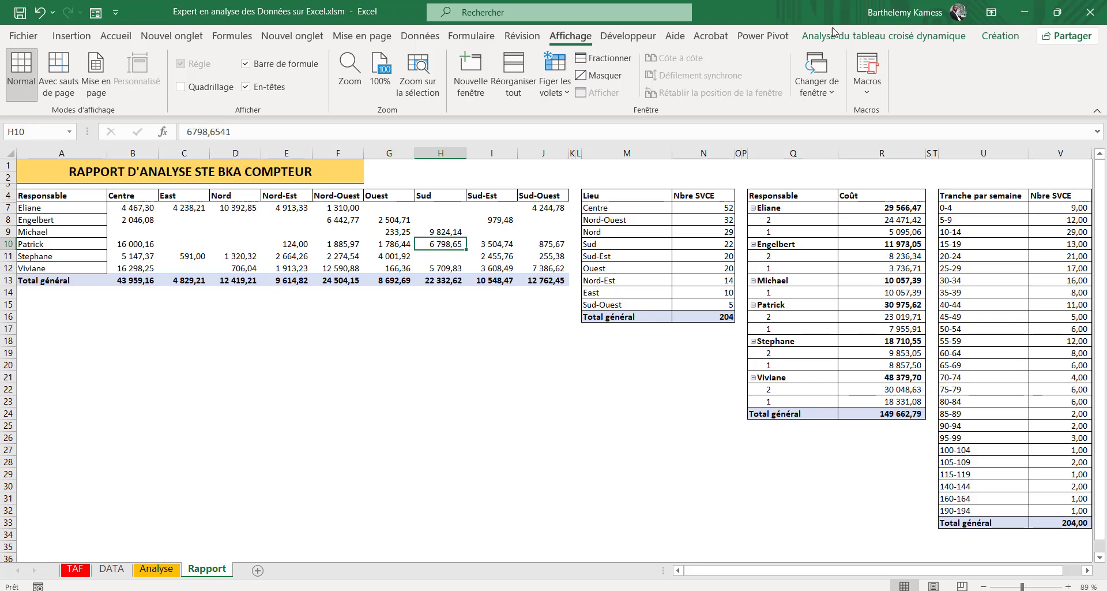
pyautogui.click(852, 40)
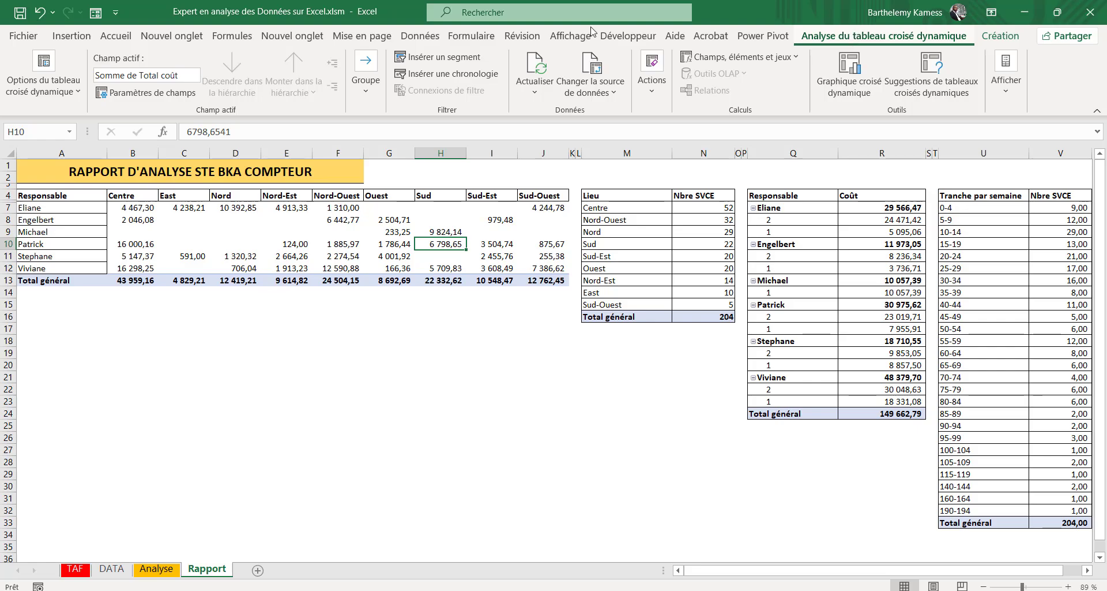
pyautogui.click(445, 56)
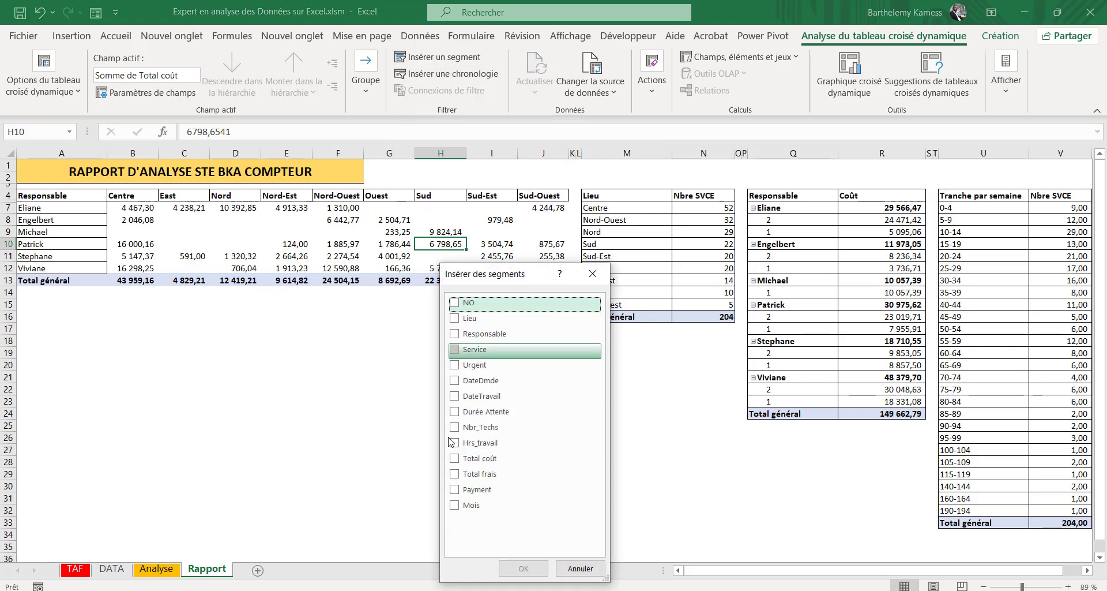
pyautogui.click(574, 569)
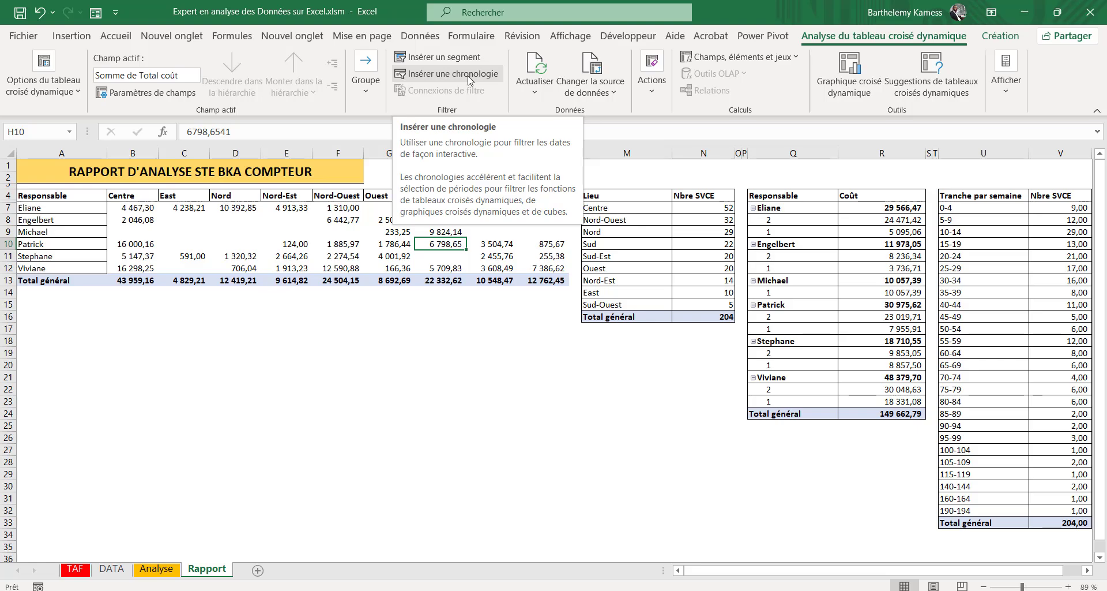
# Set the time level of the DateDmde timeline on the Analyse sheet to ANNÉES.
pyautogui.click(173, 570)
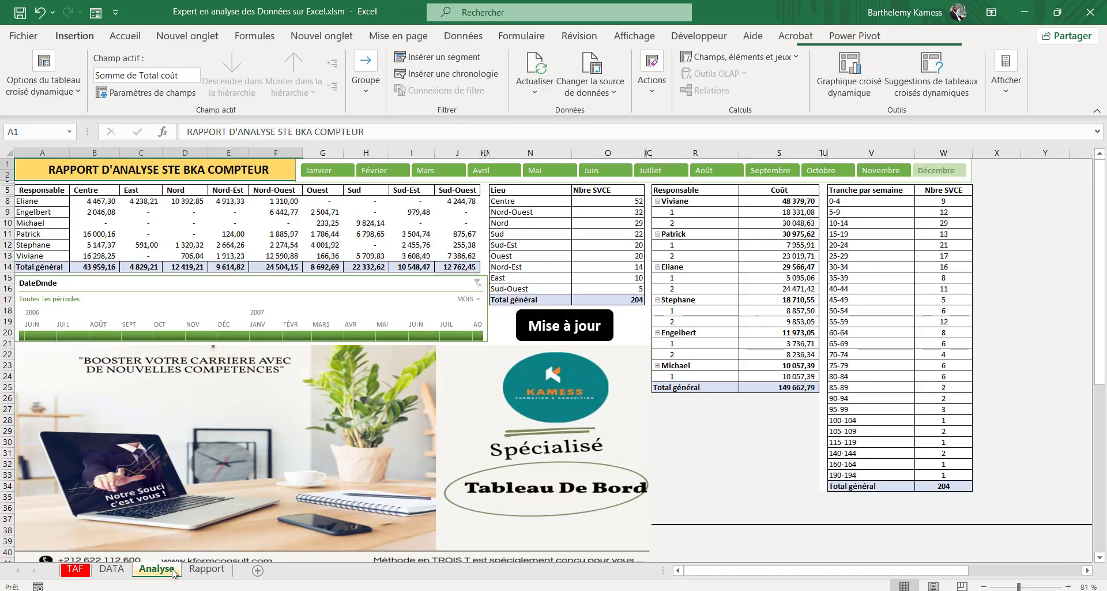
pyautogui.click(480, 300)
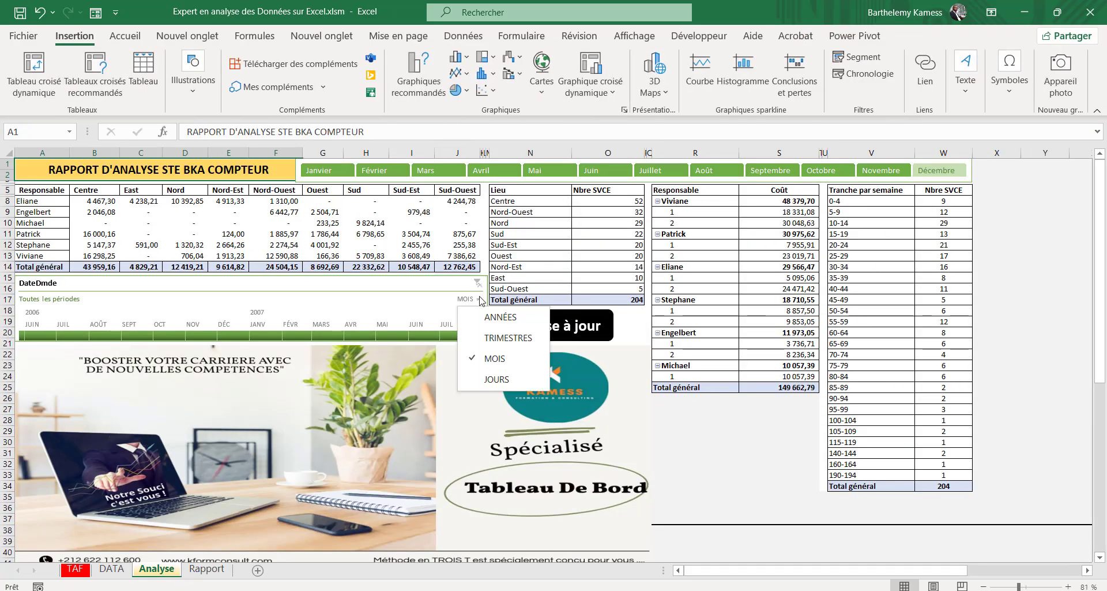
pyautogui.click(502, 317)
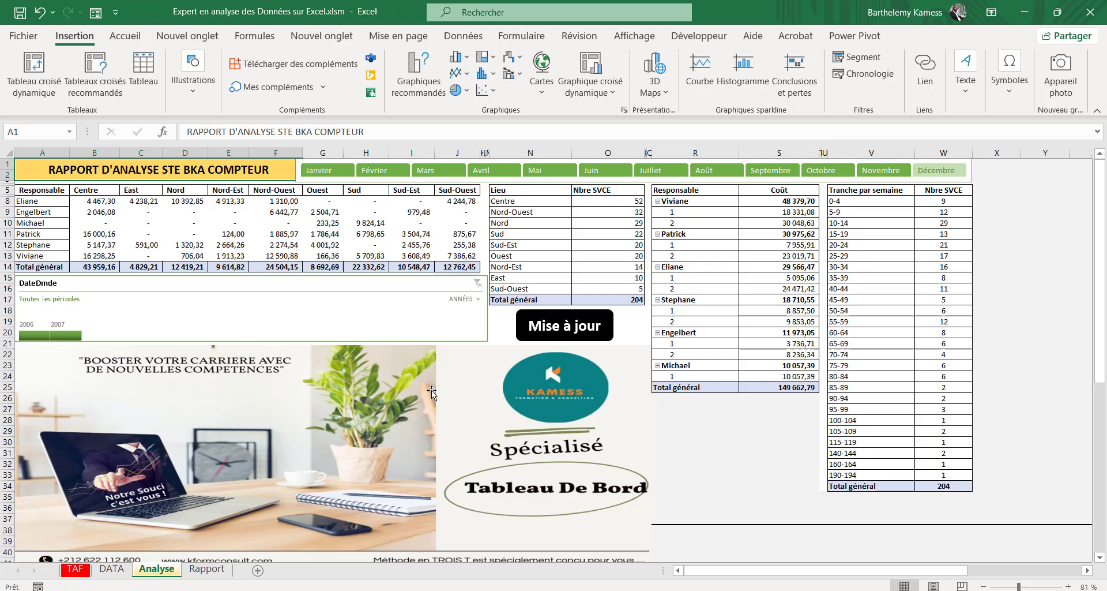
pyautogui.click(478, 299)
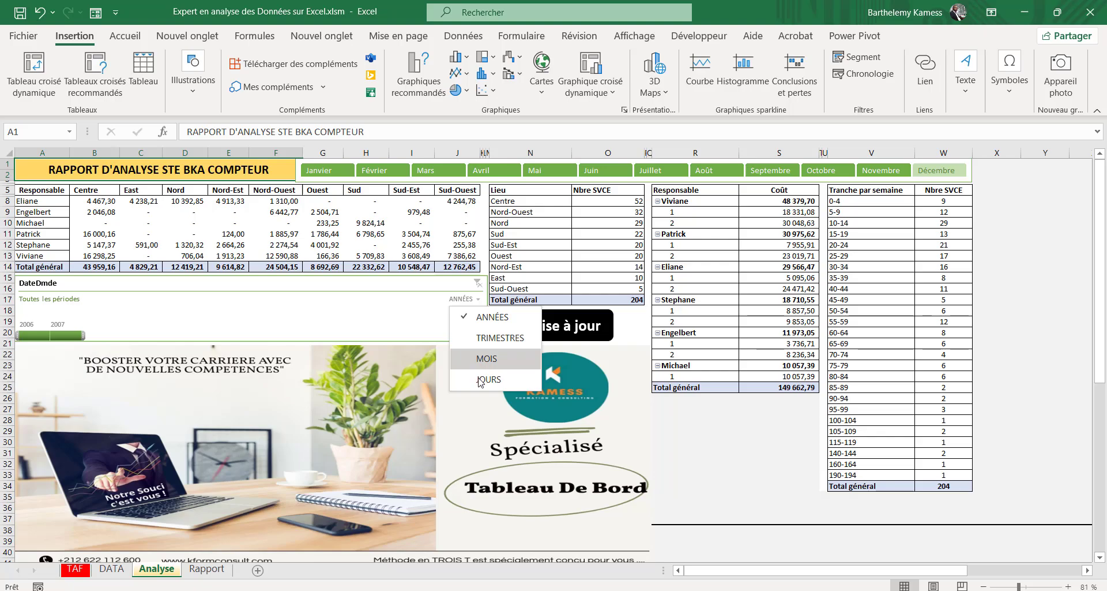
pyautogui.click(484, 288)
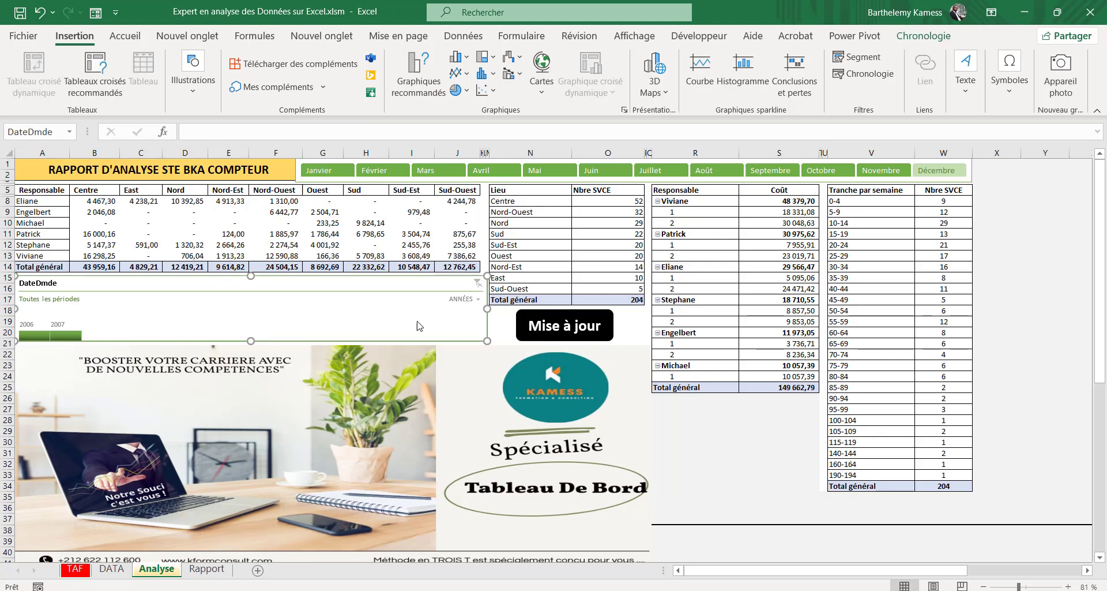
# Insert a Mois slicer for the Responsable cost pivot table on the Rapport sheet and move it into the empty area below that table.
pyautogui.click(224, 568)
pyautogui.click(382, 246)
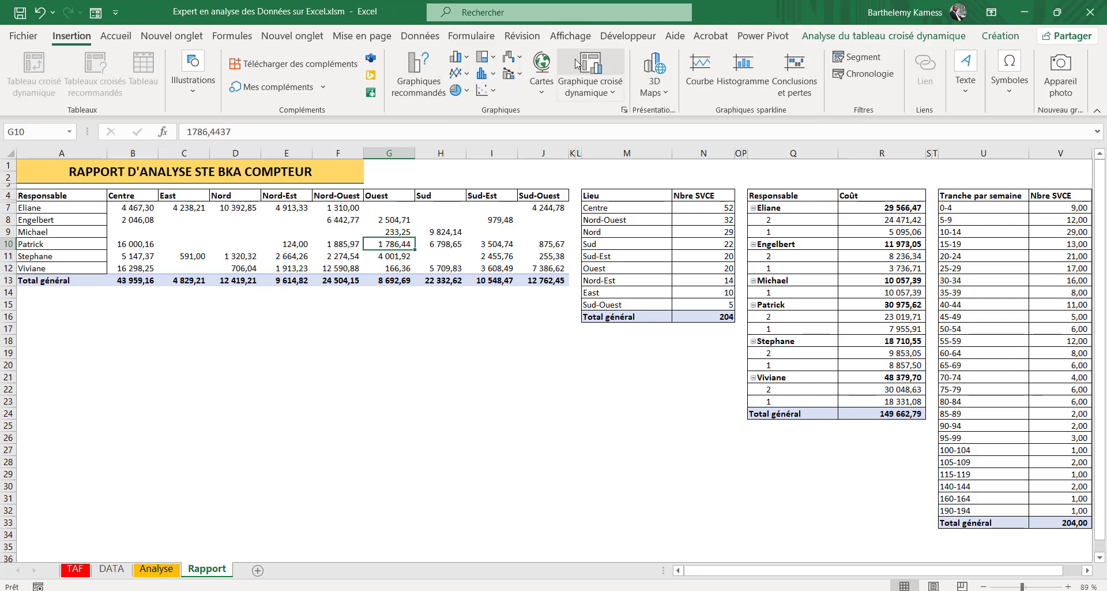
pyautogui.click(883, 36)
pyautogui.click(437, 56)
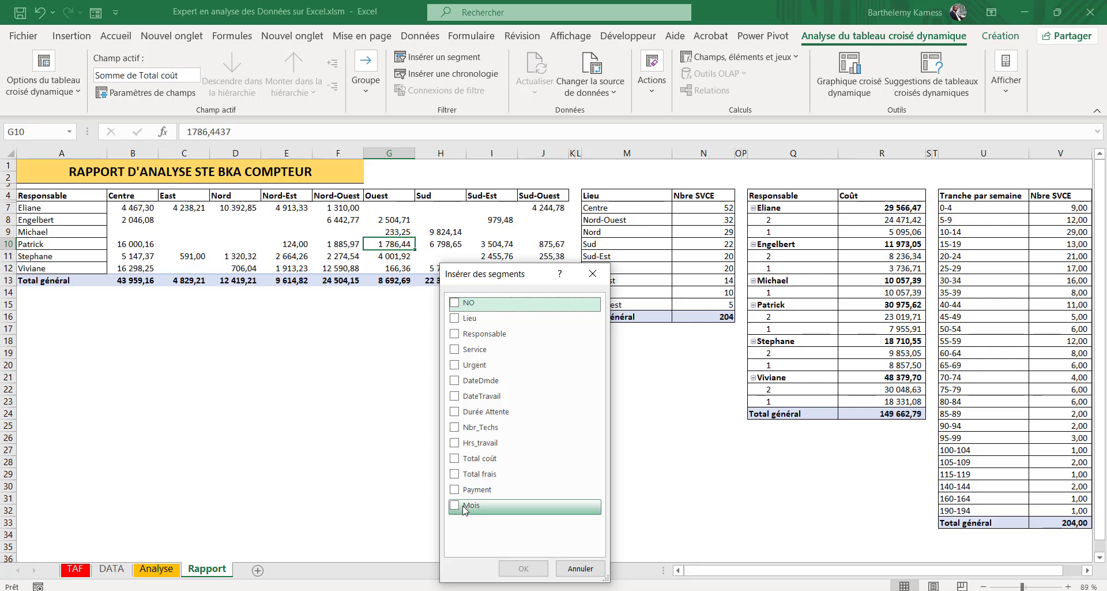
pyautogui.click(455, 506)
pyautogui.click(523, 568)
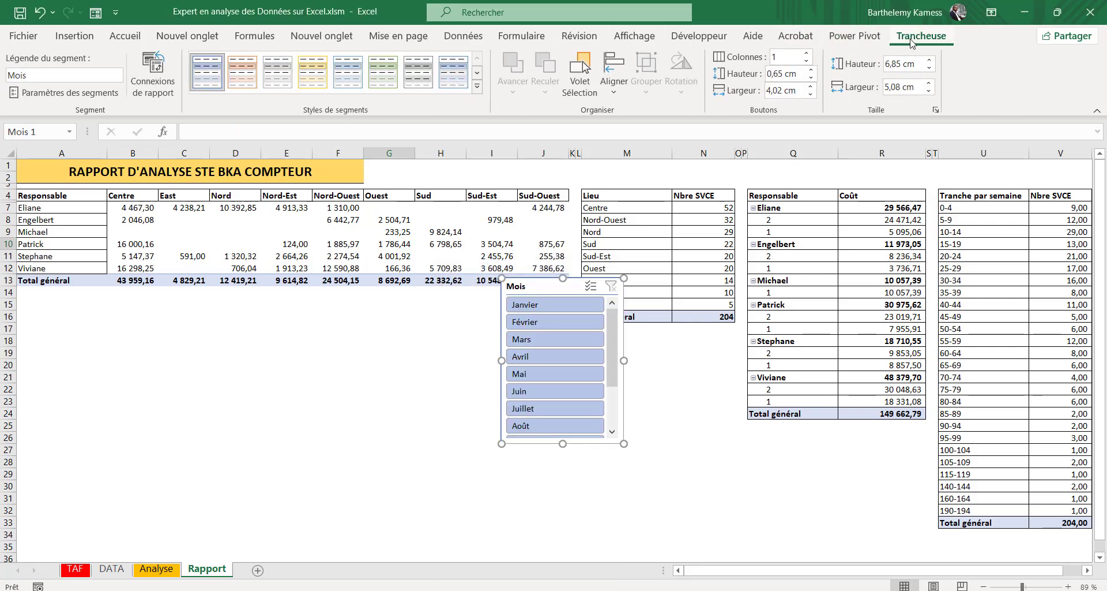
pyautogui.moveTo(529, 285); pyautogui.dragTo(182, 302)
# Examine the time-level options of the DateDmde timeline on the Analyse sheet.
pyautogui.click(156, 569)
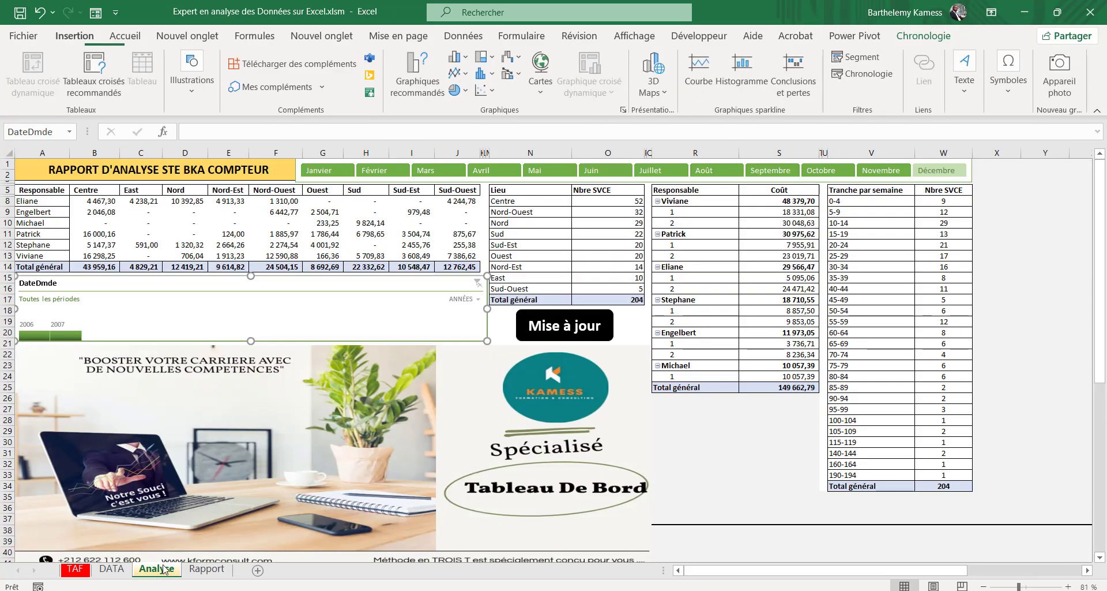
pyautogui.click(471, 299)
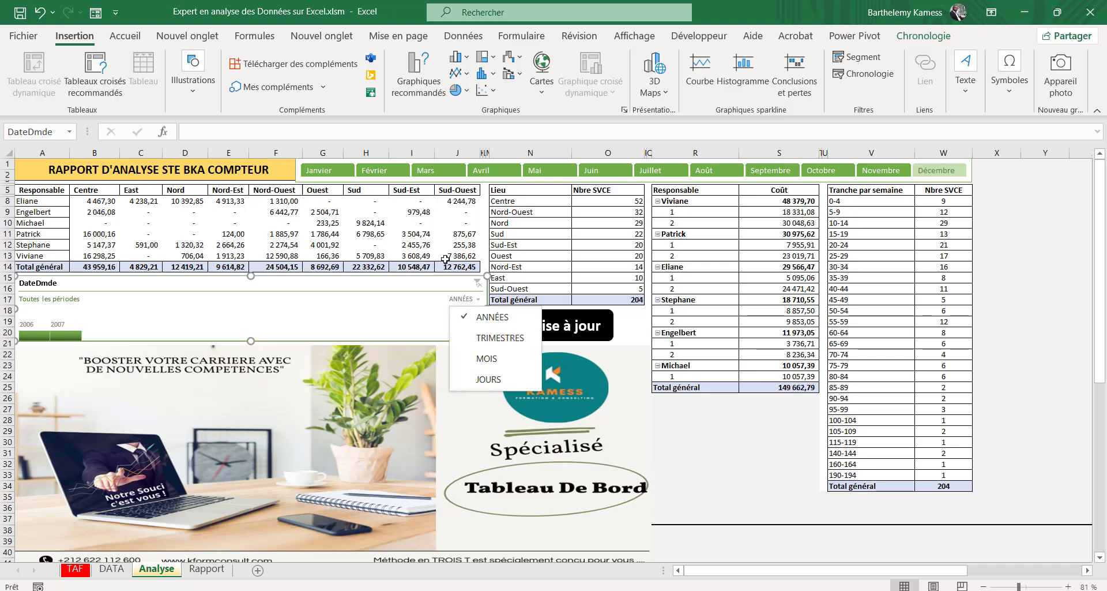
pyautogui.click(432, 281)
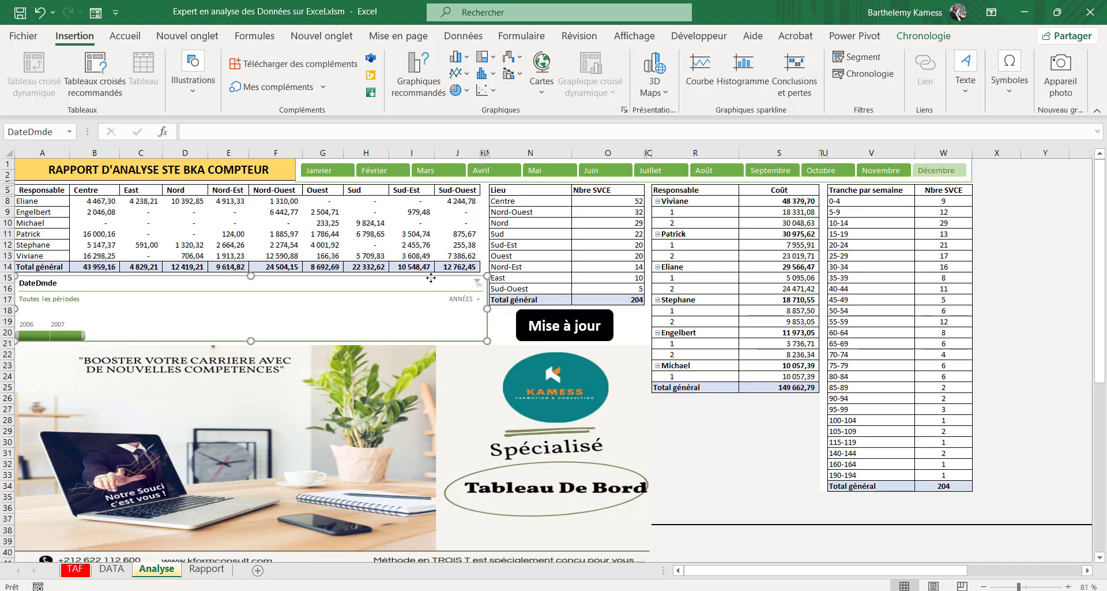
# Move the Mois slicer on the Rapport sheet to just below the Responsable cost pivot table, around columns D and E.
pyautogui.click(207, 568)
pyautogui.moveTo(365, 324); pyautogui.dragTo(298, 318)
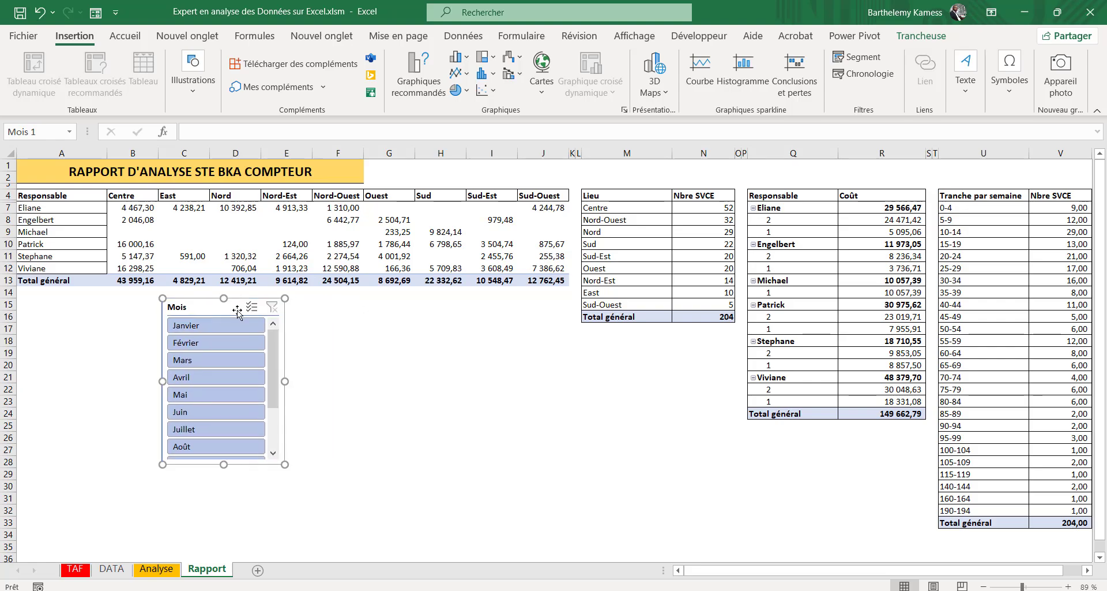
pyautogui.click(343, 341)
pyautogui.click(273, 296)
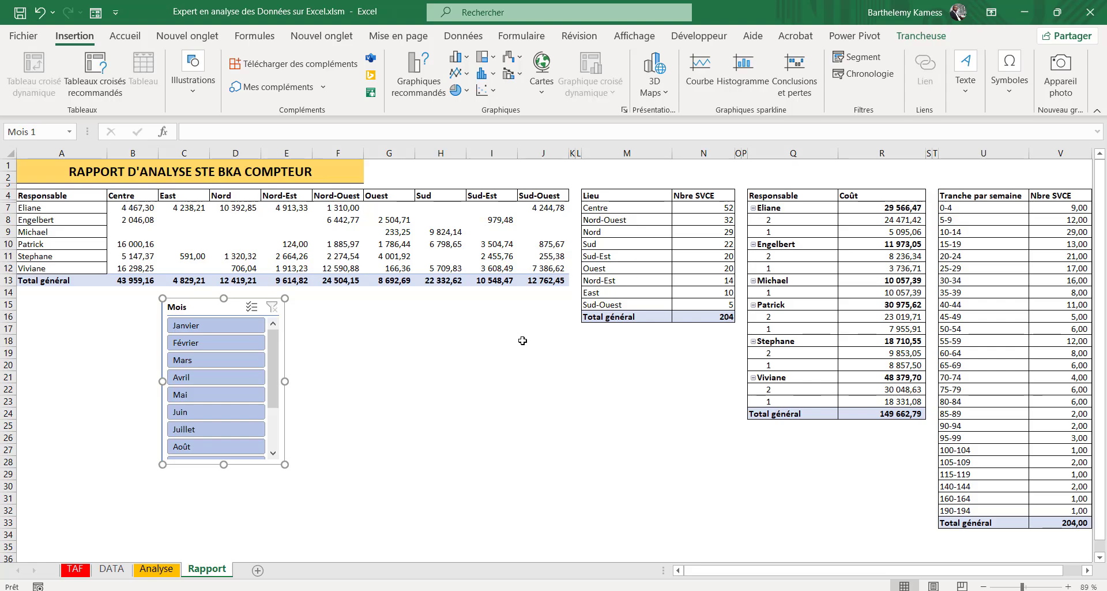
# Review the fields offered as slicers for the Responsable cost pivot table and compare them with the DATA sheet's columns.
pyautogui.click(491, 346)
pyautogui.click(338, 219)
pyautogui.click(903, 35)
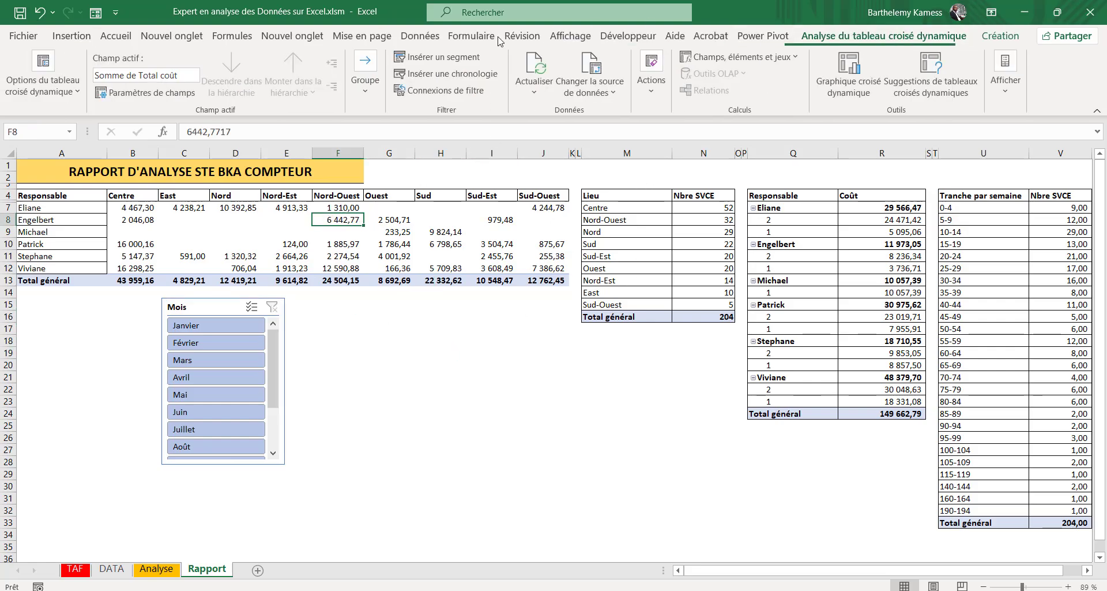
pyautogui.click(437, 56)
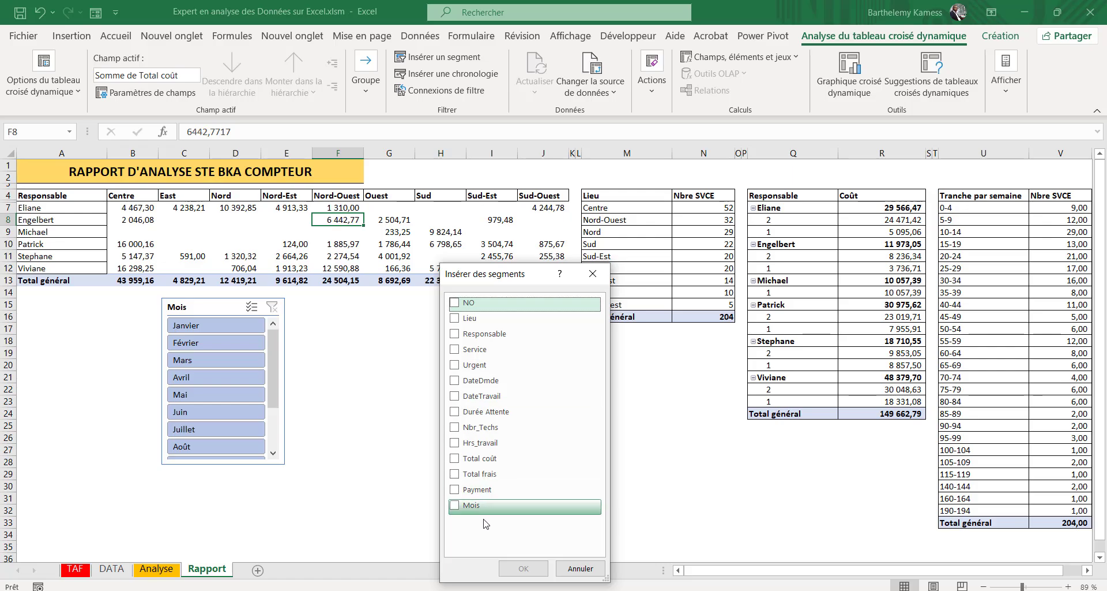
pyautogui.click(580, 568)
pyautogui.click(111, 568)
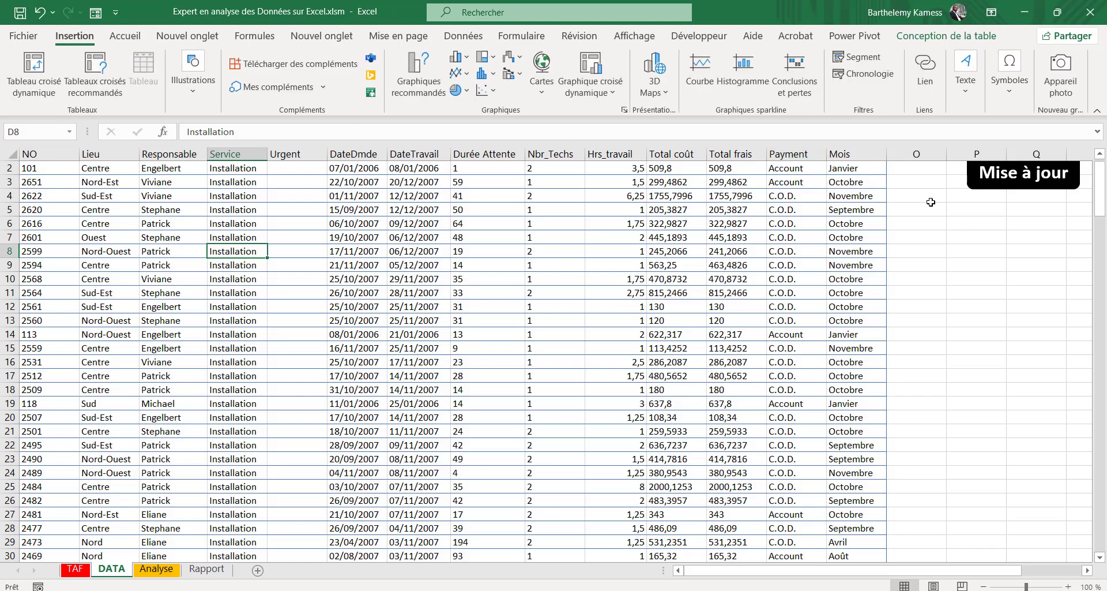
# Delete the Mois slicer from the Rapport sheet.
pyautogui.click(207, 568)
pyautogui.click(231, 302)
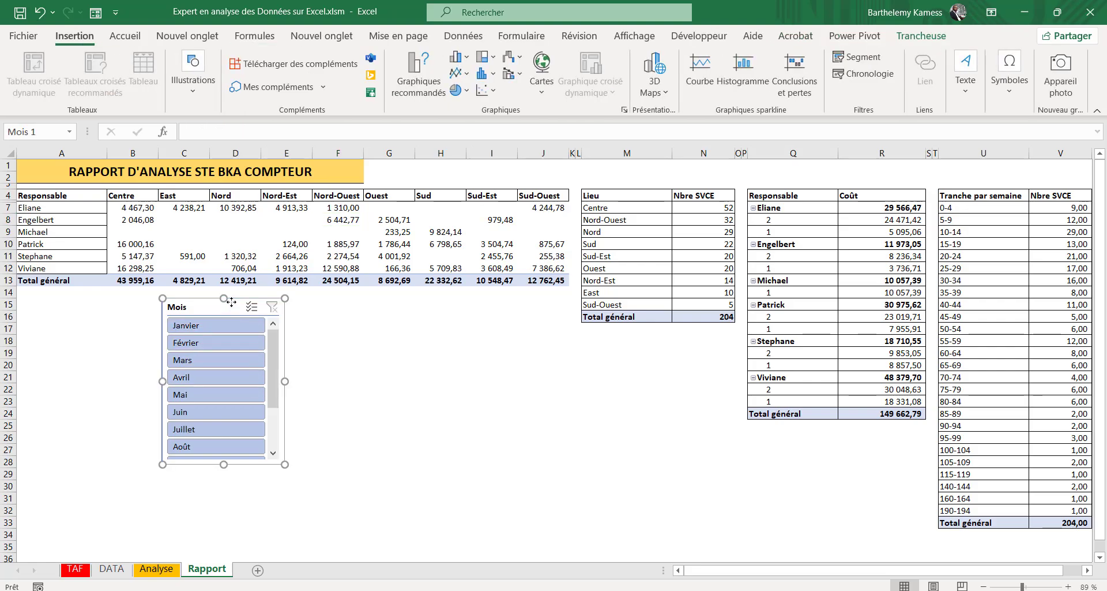
pyautogui.press('Delete')
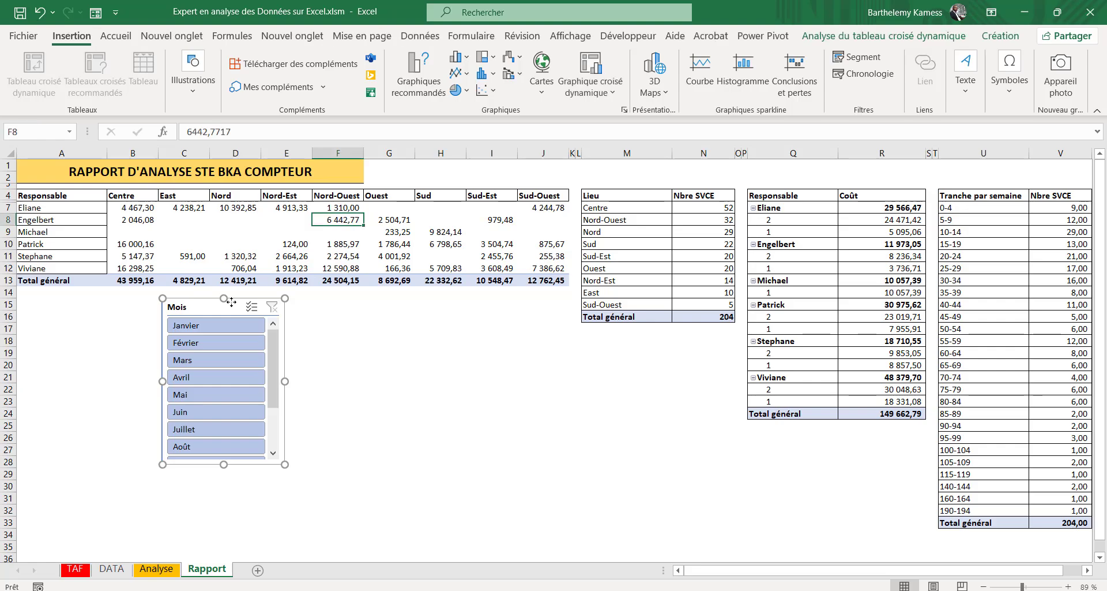
pyautogui.click(247, 296)
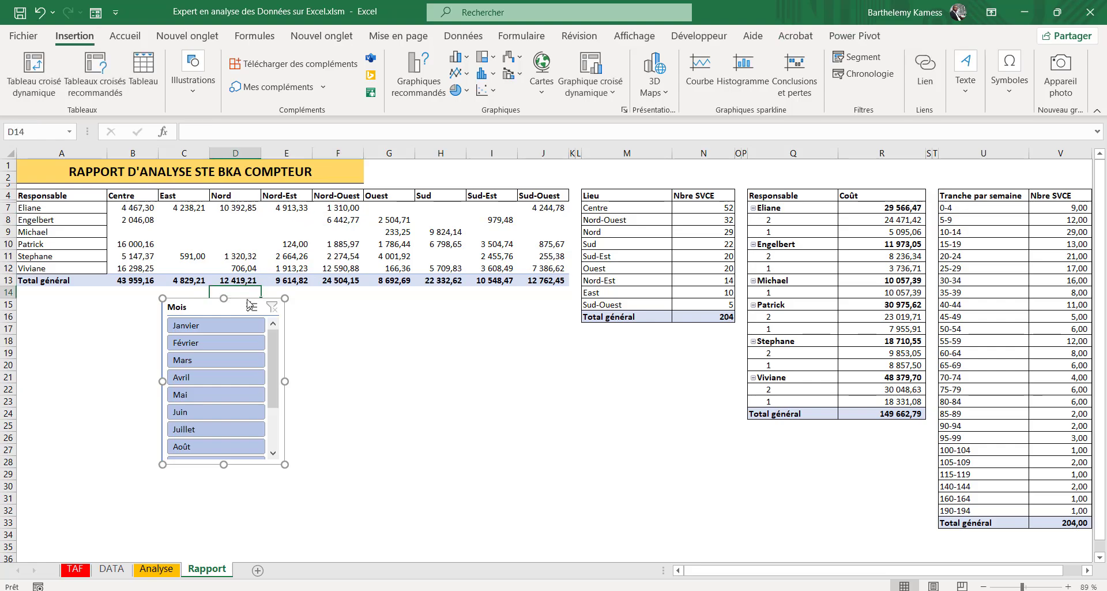
# Insert a DateDmde timeline for the Responsable cost pivot table, place it below that table and widen it to about 23.9 cm.
pyautogui.click(343, 232)
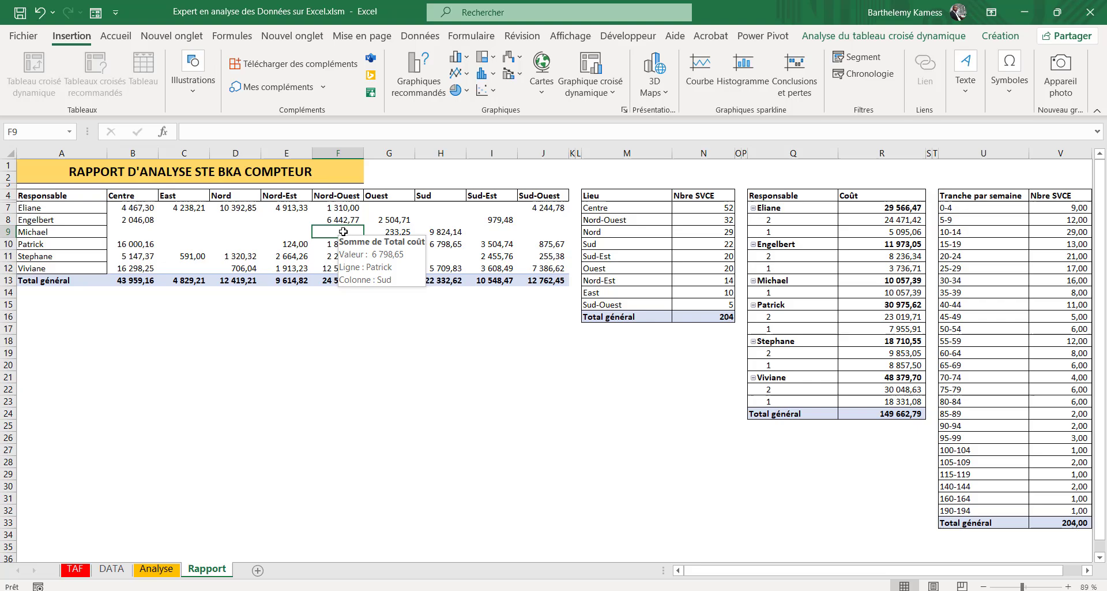
pyautogui.click(875, 38)
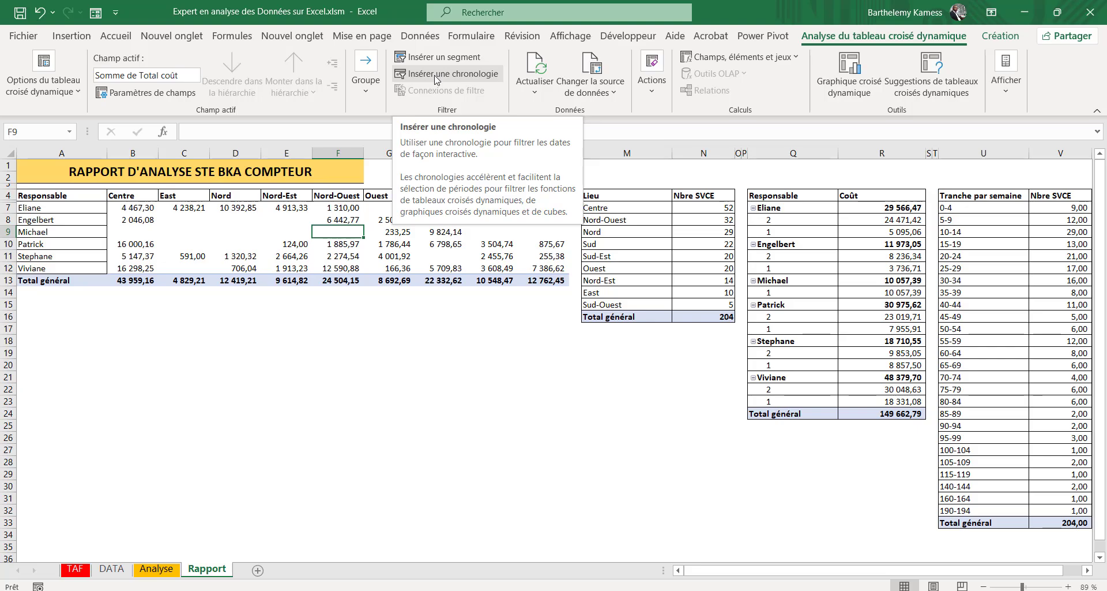
pyautogui.click(436, 76)
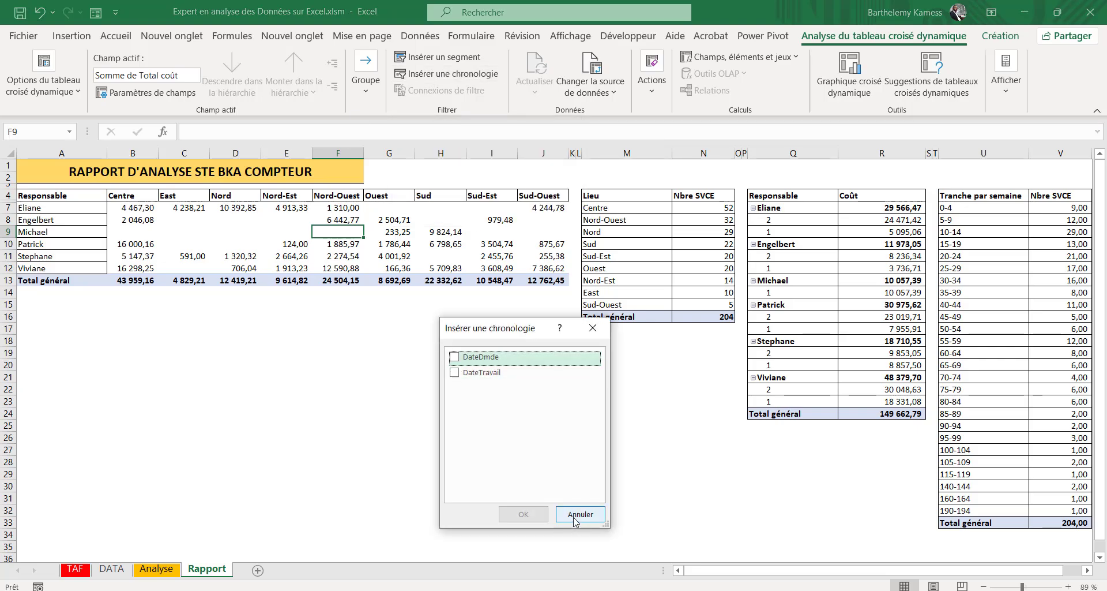
pyautogui.click(455, 357)
pyautogui.click(523, 514)
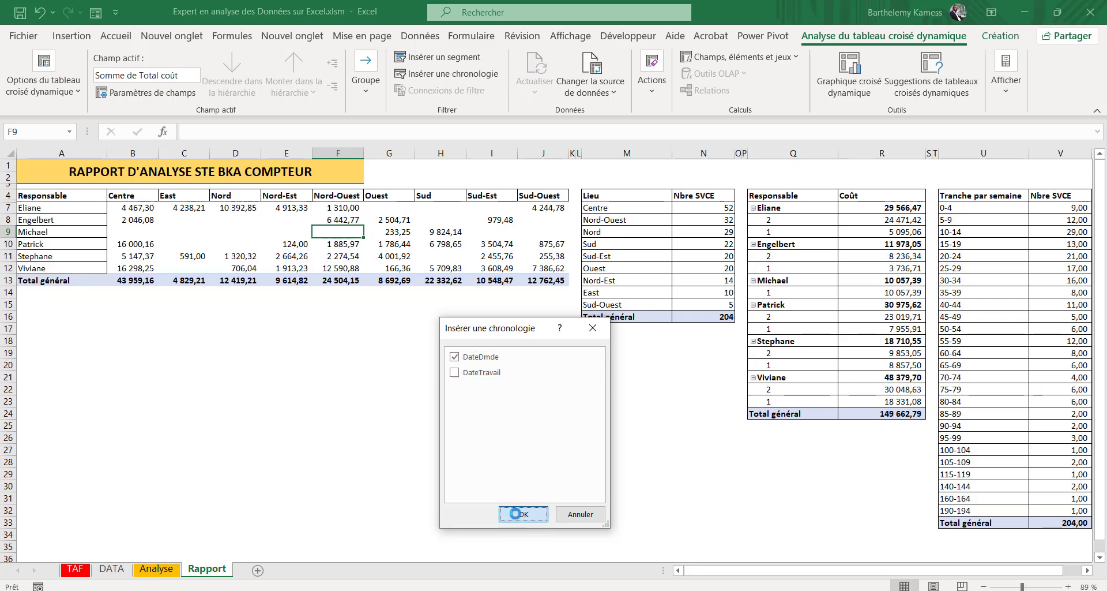
pyautogui.moveTo(672, 385); pyautogui.dragTo(596, 349)
pyautogui.moveTo(160, 345); pyautogui.dragTo(18, 346)
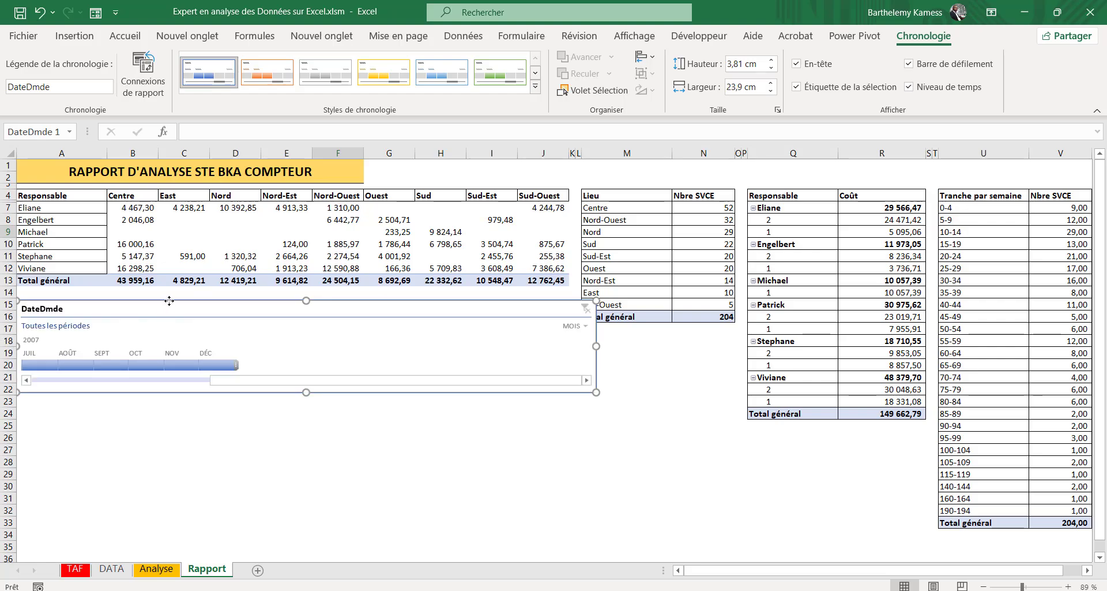
pyautogui.moveTo(169, 300); pyautogui.dragTo(164, 297)
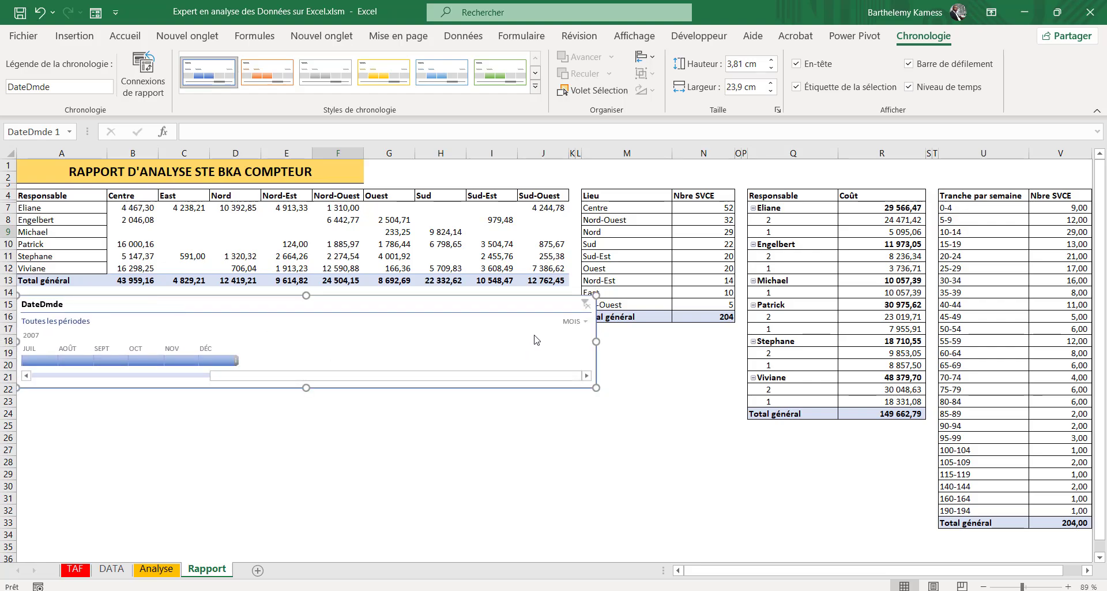
# Try the ANNÉES, TRIMESTRES and JOURS time levels on the Rapport timeline and set it back to MOIS.
pyautogui.click(577, 323)
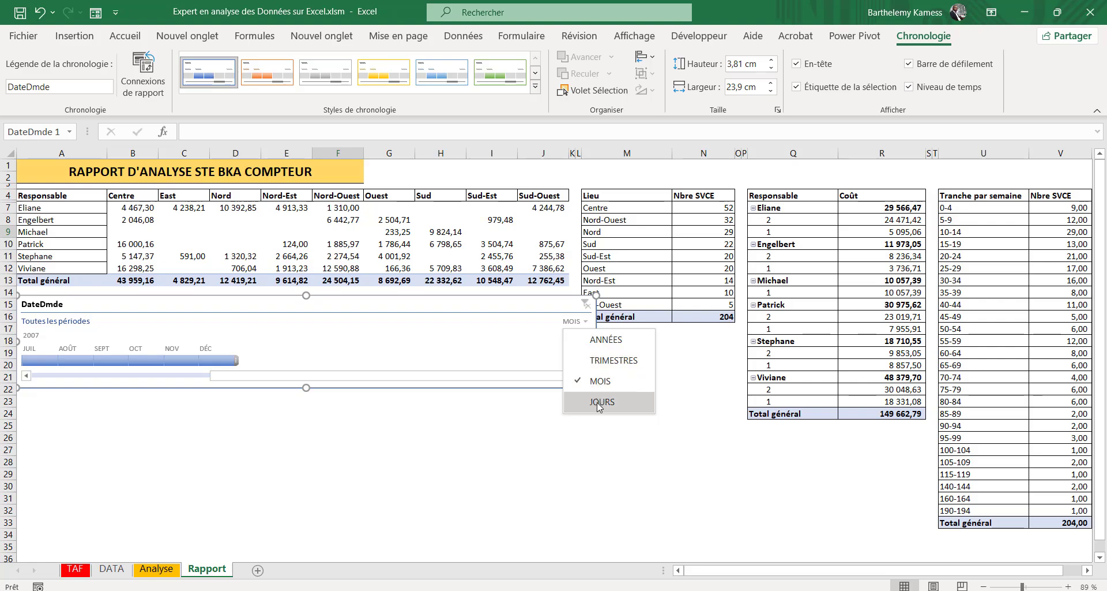
pyautogui.click(606, 340)
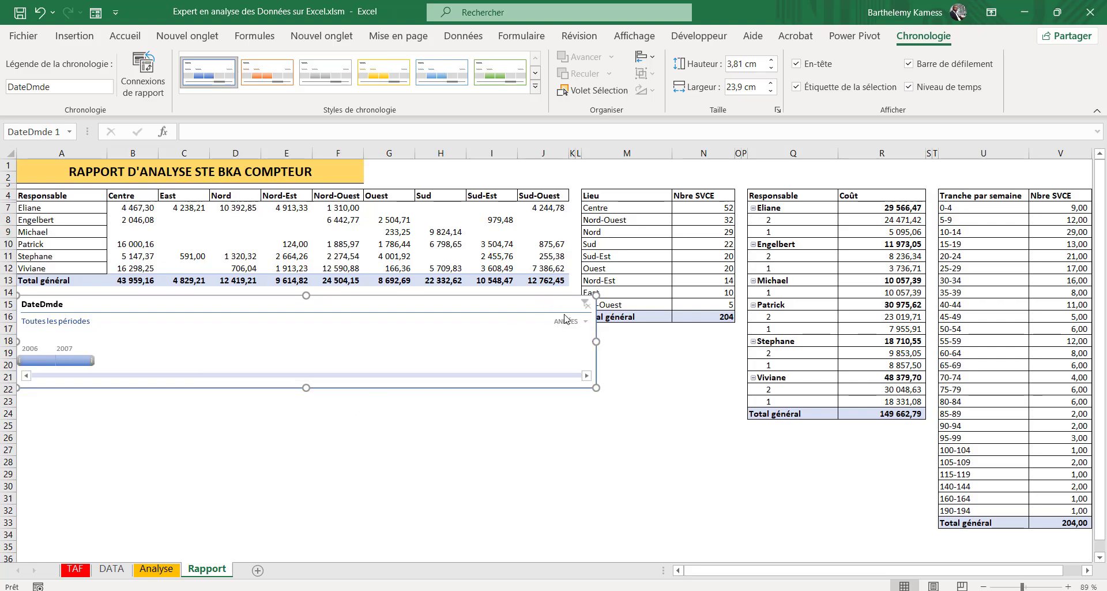
pyautogui.click(581, 323)
pyautogui.click(584, 358)
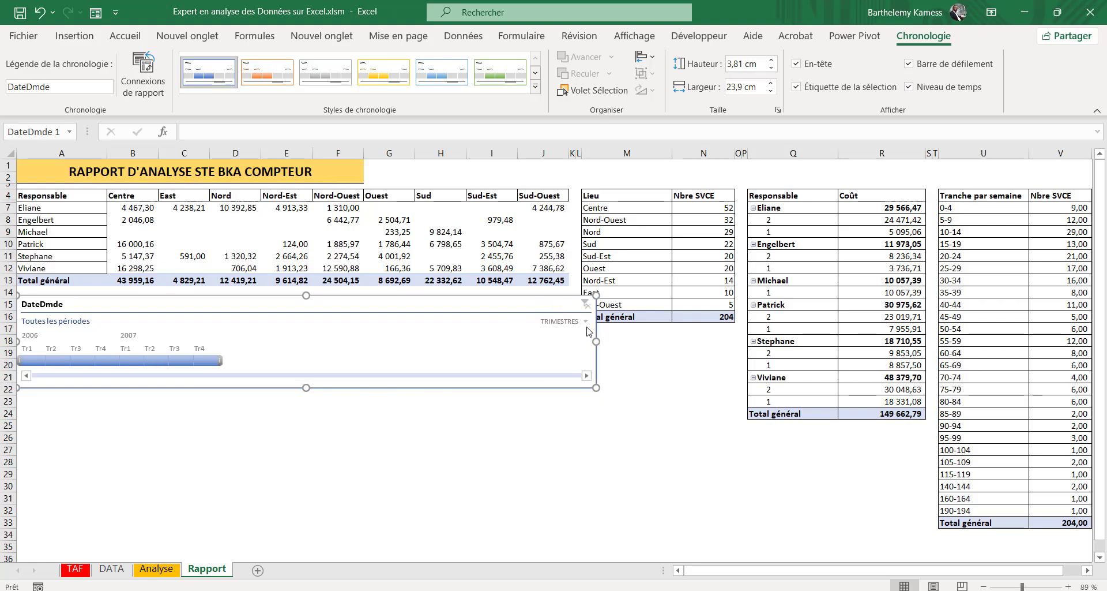
pyautogui.click(585, 321)
pyautogui.click(581, 402)
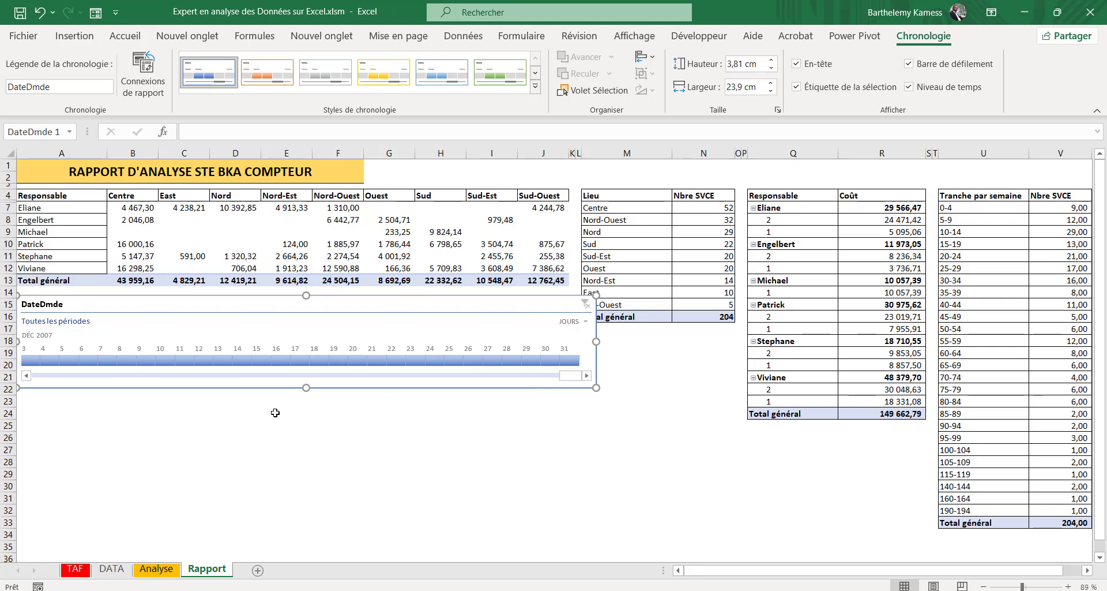
pyautogui.click(583, 322)
pyautogui.click(600, 381)
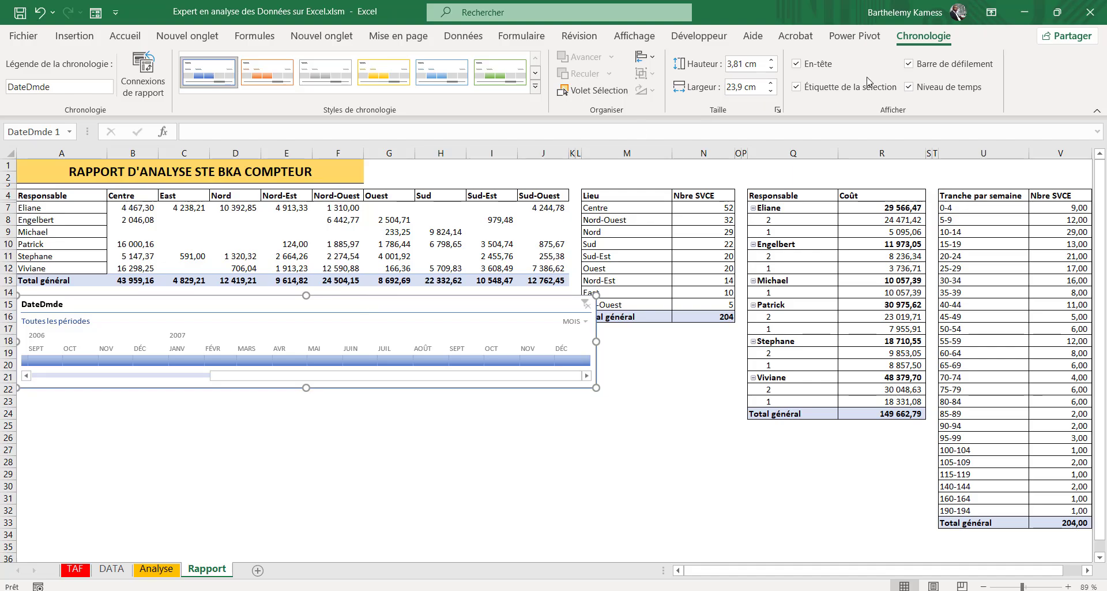
# Try the light green style on the DateDmde timeline, and apply the light blue style from the Clair group.
pyautogui.click(504, 76)
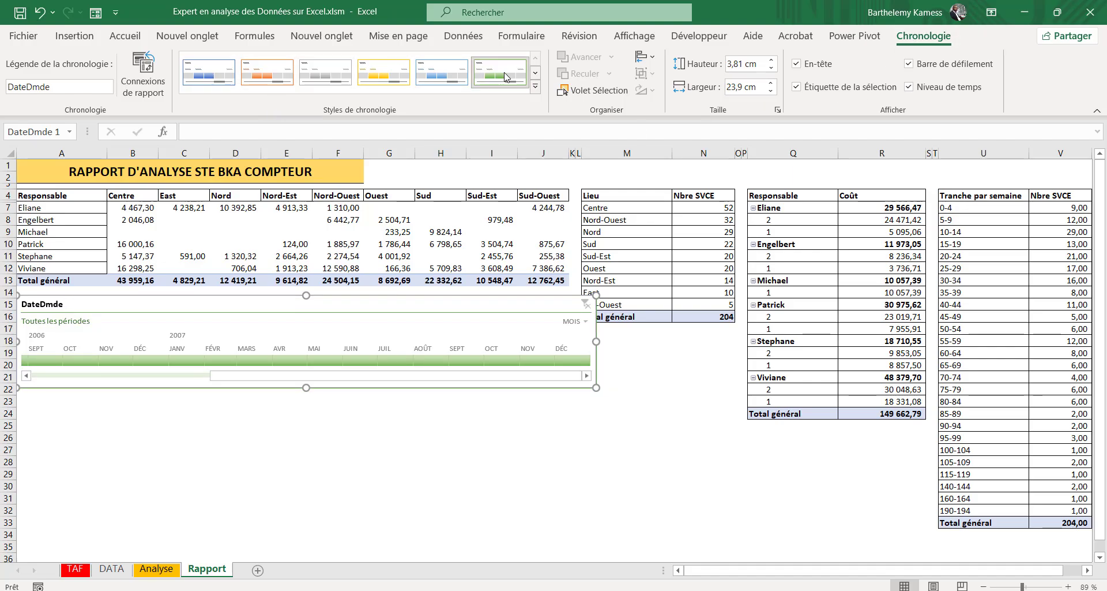
pyautogui.click(535, 87)
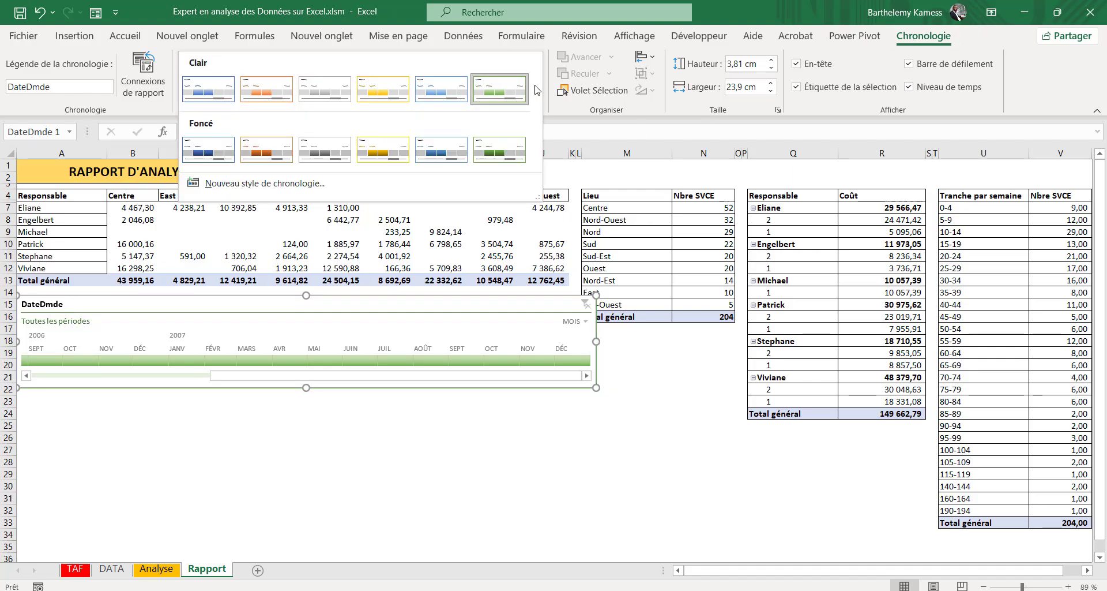
pyautogui.click(427, 90)
pyautogui.click(380, 451)
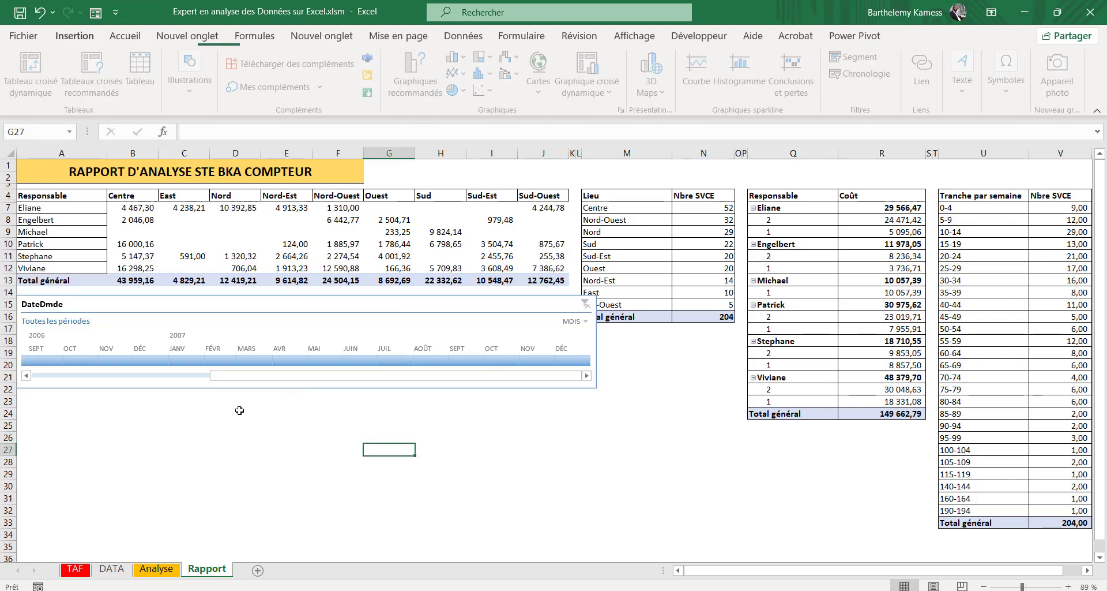
# Move the DateDmde timeline up against the Total général row and narrow it to about 23.09 cm, clear of the Lieu table.
pyautogui.moveTo(173, 302); pyautogui.dragTo(167, 293)
pyautogui.moveTo(575, 328); pyautogui.dragTo(576, 328)
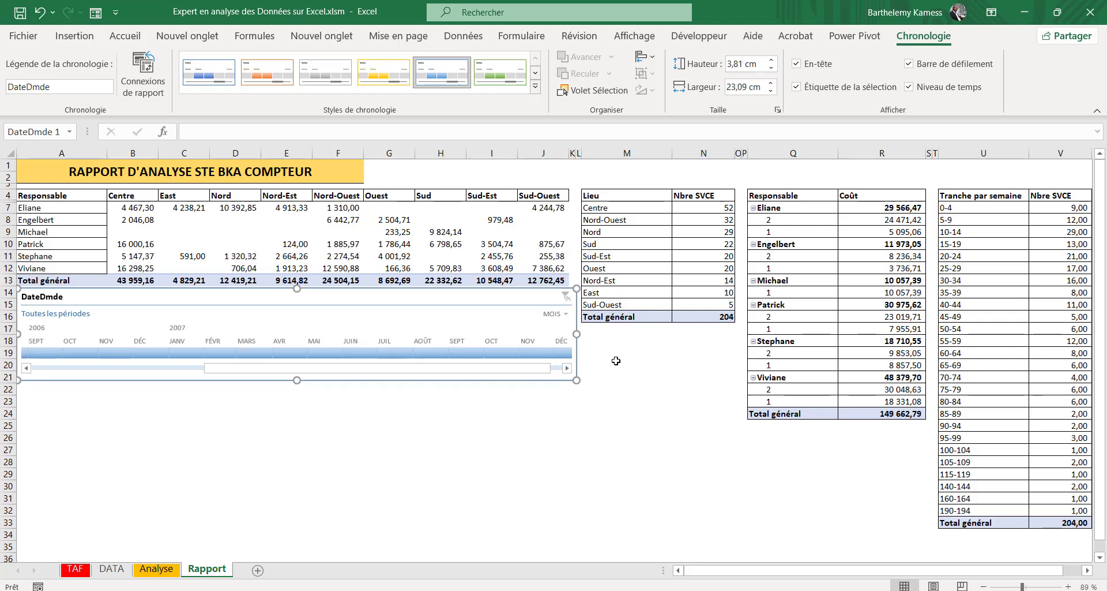
pyautogui.click(639, 375)
pyautogui.click(444, 459)
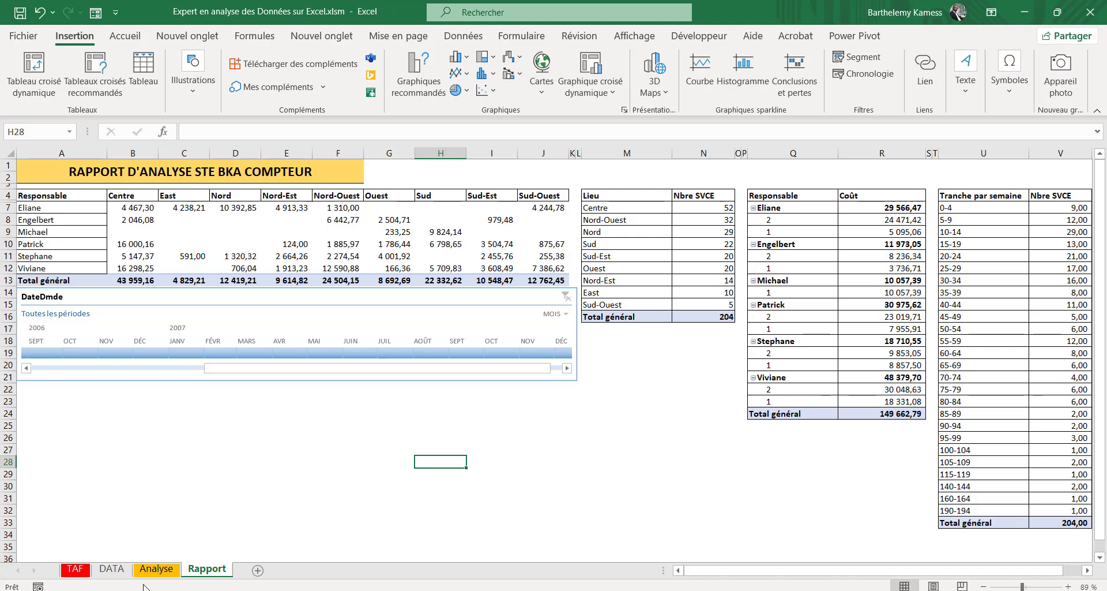
# Compare the horizontal Mois slicer beside the Analyse title with the empty title area on the Rapport sheet.
pyautogui.click(156, 569)
pyautogui.click(206, 569)
pyautogui.click(156, 570)
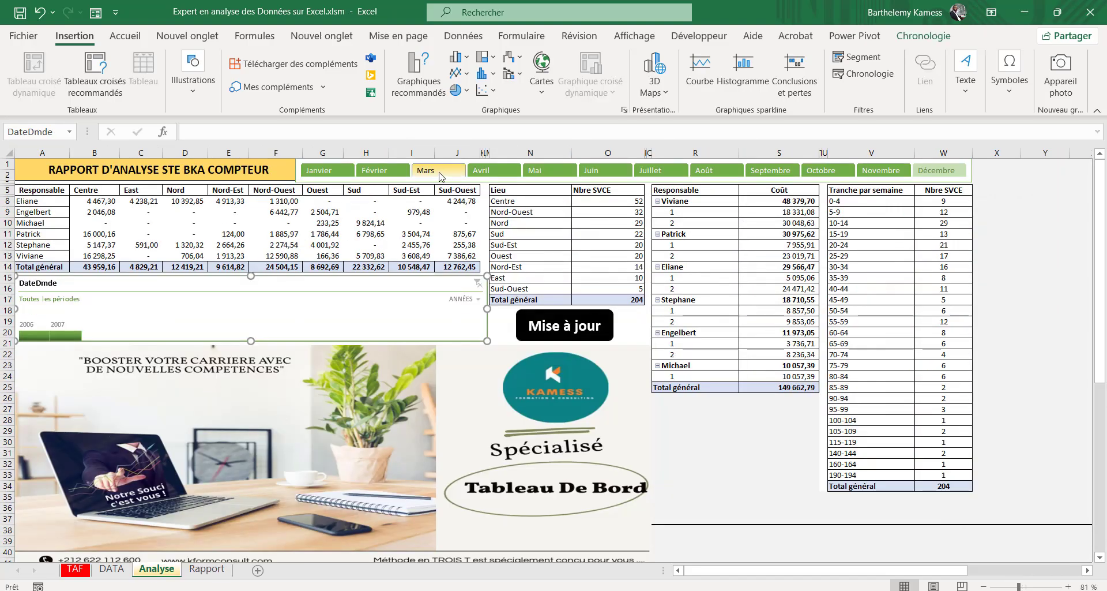
pyautogui.click(207, 569)
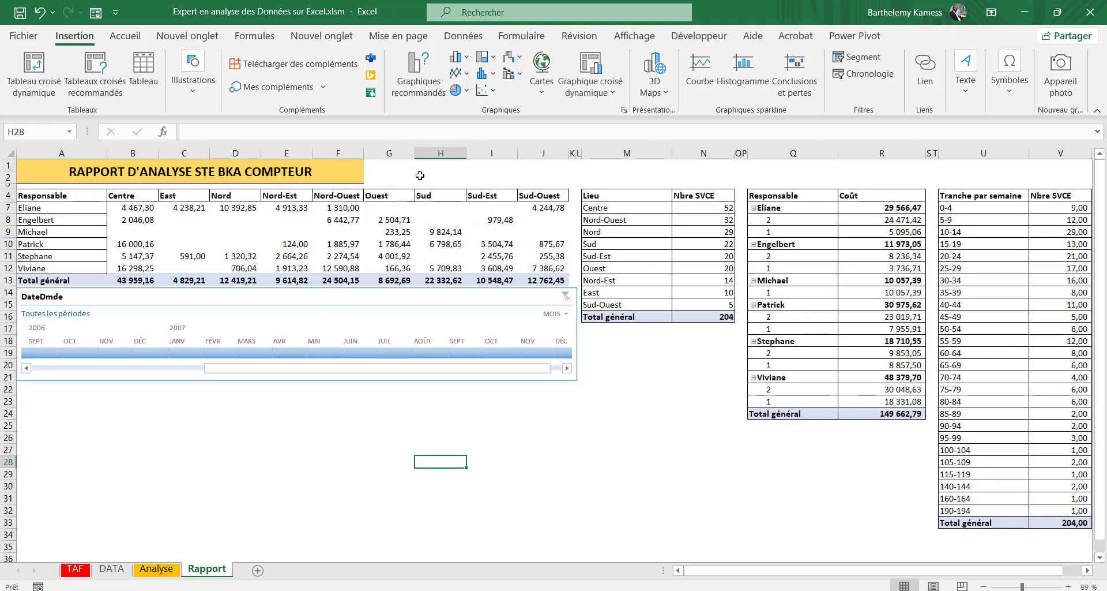
# Insert a Mois slicer for the Responsable cost pivot table on the Rapport sheet.
pyautogui.click(401, 235)
pyautogui.click(885, 36)
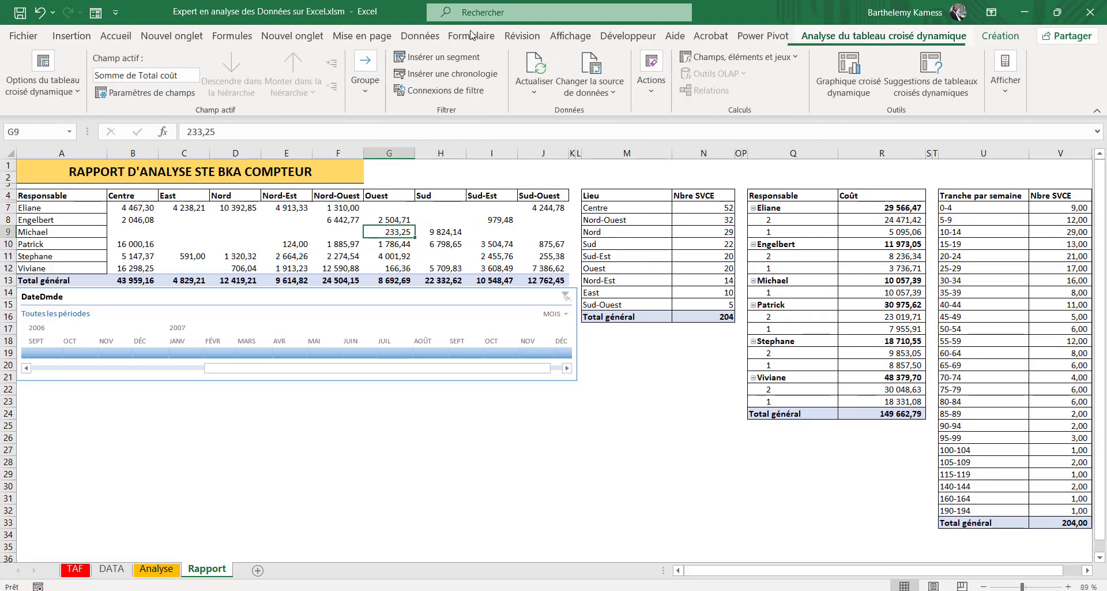
pyautogui.click(438, 57)
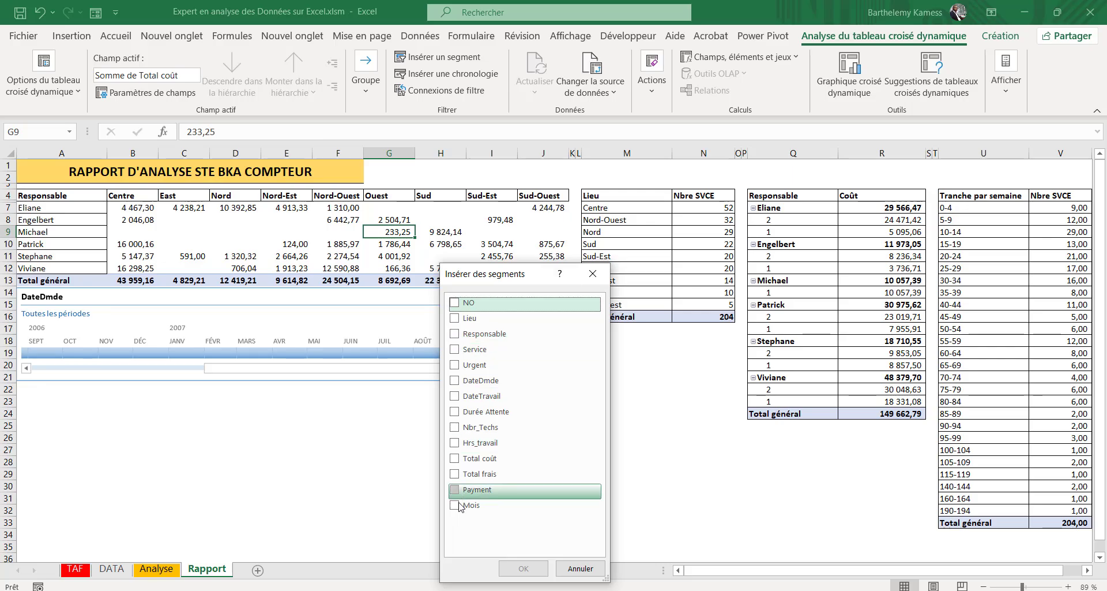
pyautogui.click(483, 507)
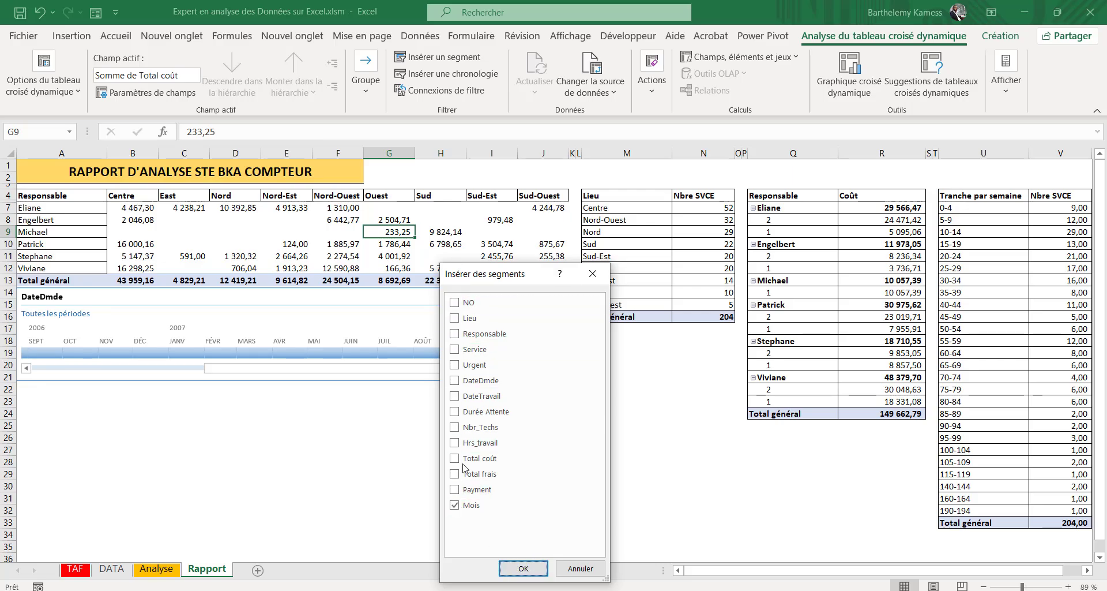
pyautogui.click(523, 566)
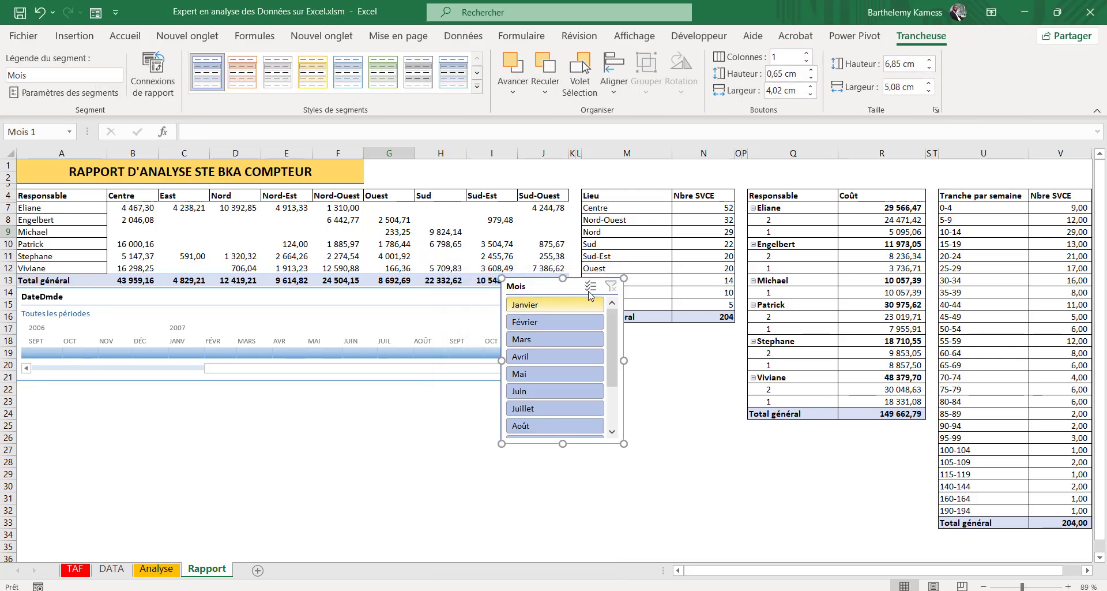
# Widen the Mois slicer to about 14.93 cm and arrange its buttons in 12 columns.
pyautogui.moveTo(624, 360); pyautogui.dragTo(863, 361)
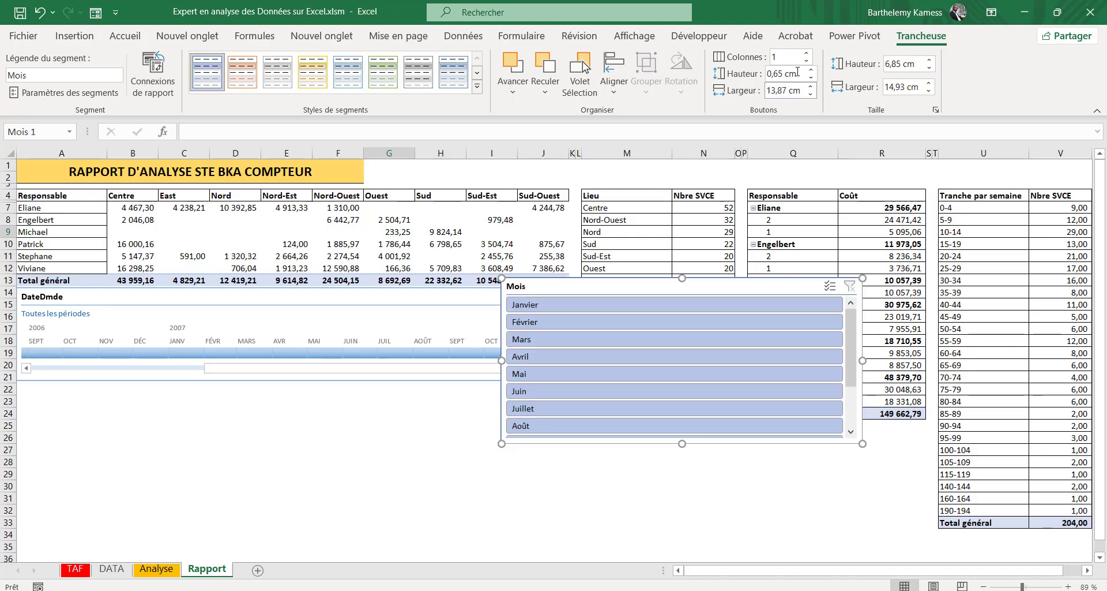
pyautogui.click(784, 57)
pyautogui.write('12')
pyautogui.press('Return')
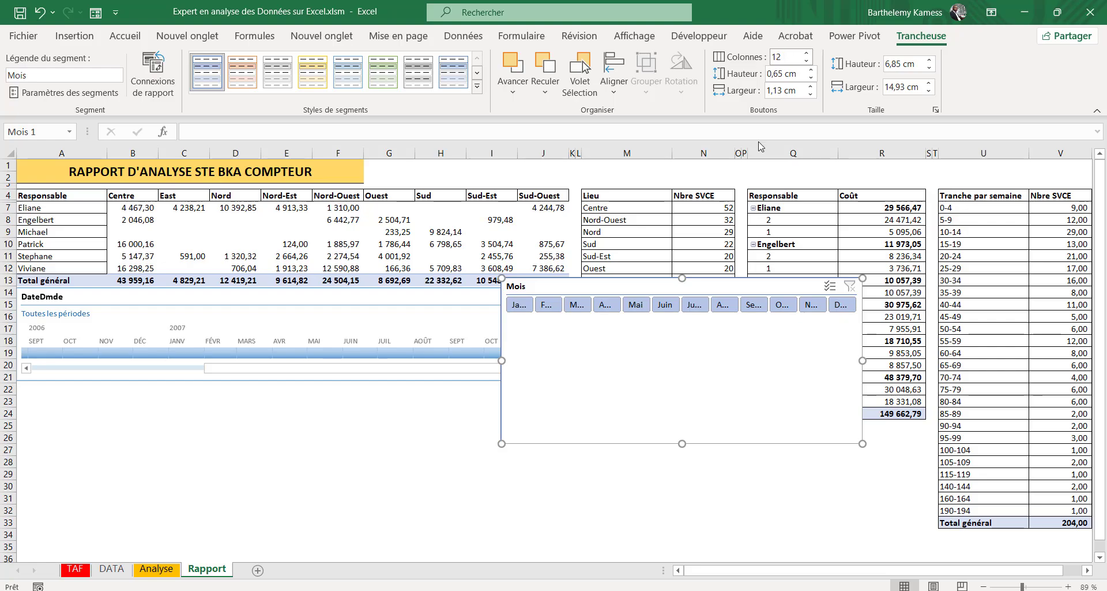
# Resize the Mois slicer to about 23.61 cm wide and 1.6 cm high and move it beside the Rapport title.
pyautogui.moveTo(681, 445); pyautogui.dragTo(692, 329)
pyautogui.moveTo(866, 304); pyautogui.dragTo(1073, 305)
pyautogui.moveTo(841, 278); pyautogui.dragTo(716, 163)
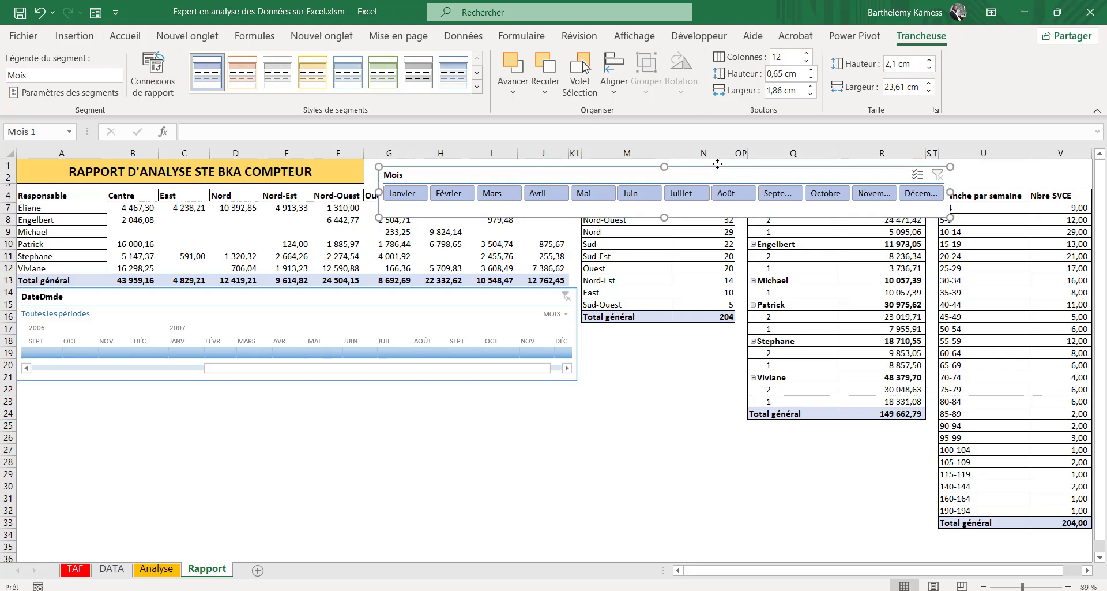
pyautogui.moveTo(808, 166); pyautogui.dragTo(808, 163)
pyautogui.moveTo(661, 219); pyautogui.dragTo(663, 206)
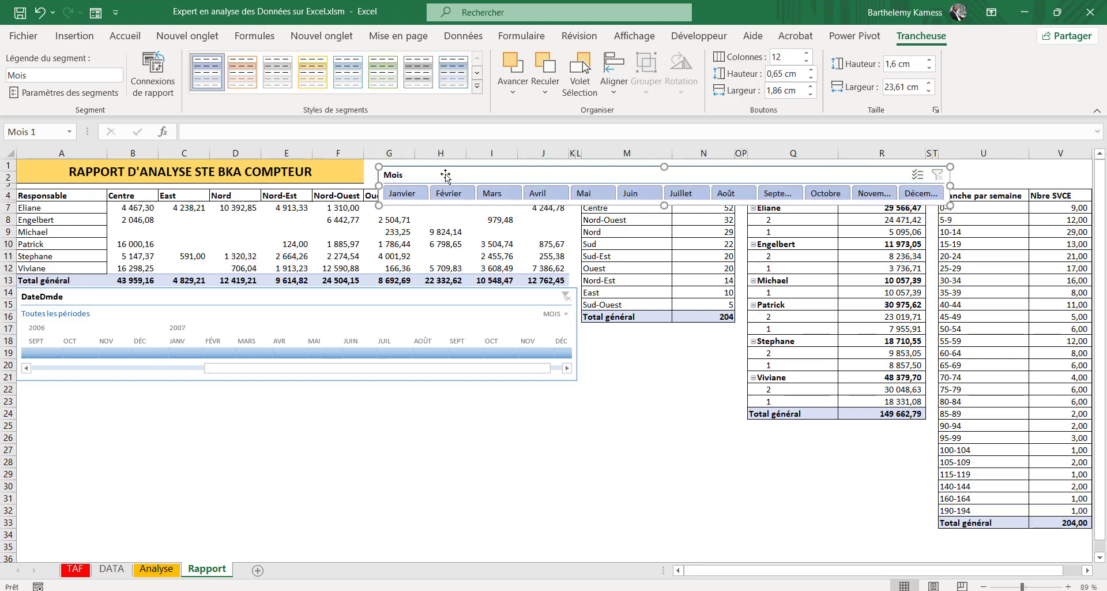
pyautogui.moveTo(446, 168); pyautogui.dragTo(443, 150)
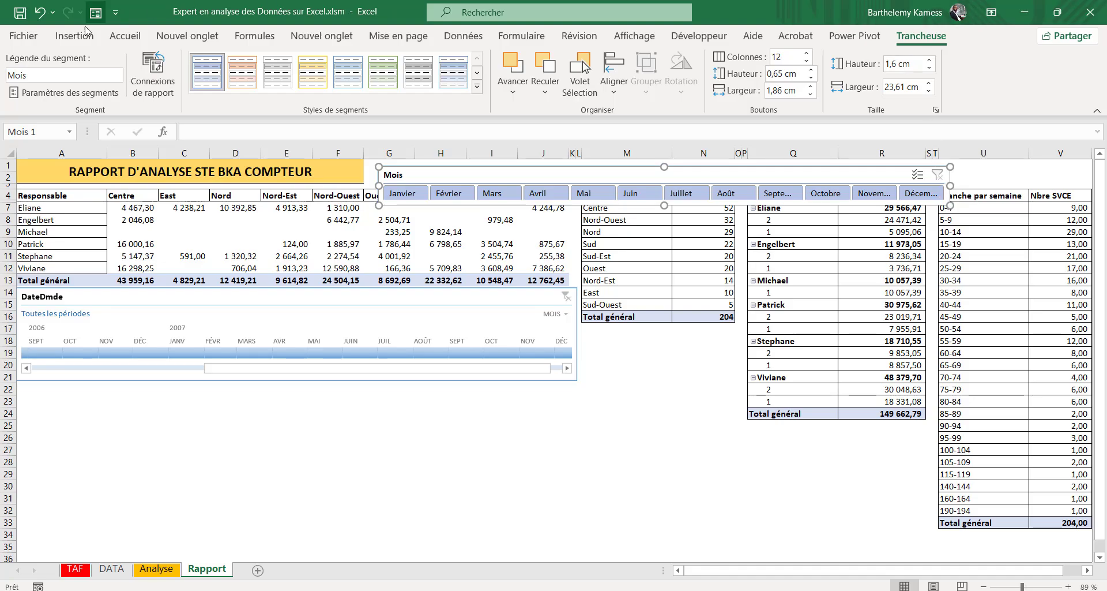
# Hide the Mois slicer's header, shrink the slicer to about 1.01 cm high and align it against the title banner.
pyautogui.click(75, 99)
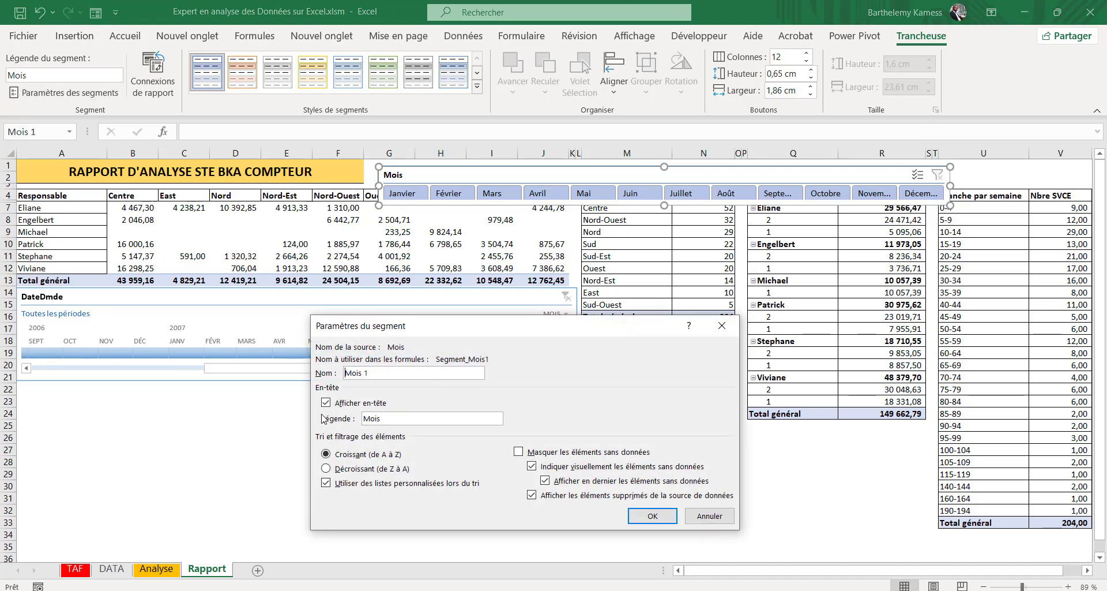
pyautogui.click(327, 404)
pyautogui.click(652, 515)
pyautogui.moveTo(665, 205); pyautogui.dragTo(664, 191)
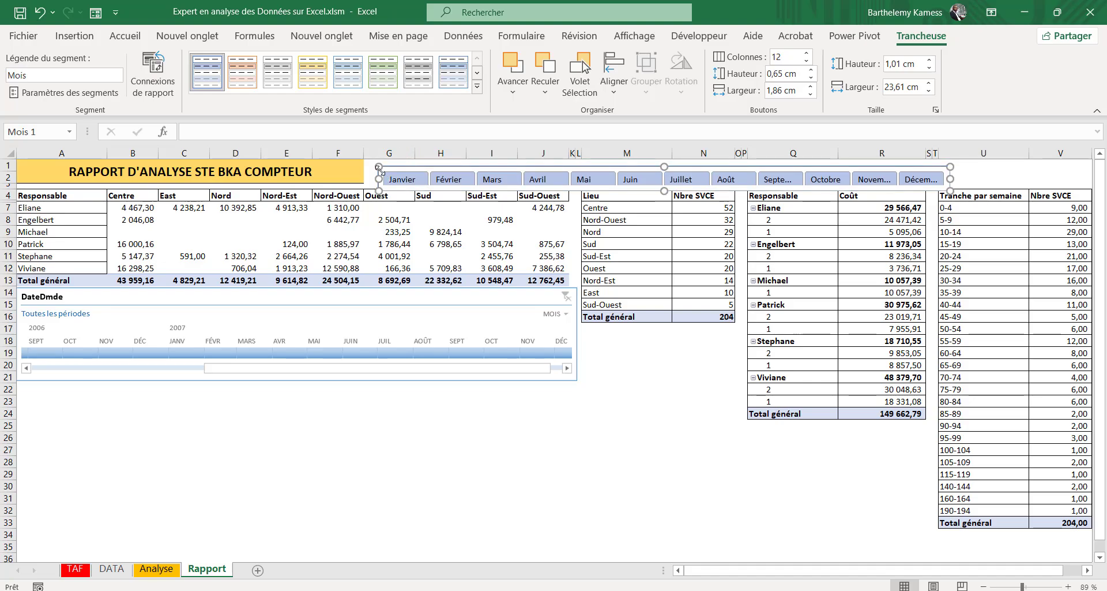
pyautogui.moveTo(410, 168); pyautogui.dragTo(394, 162)
pyautogui.click(653, 425)
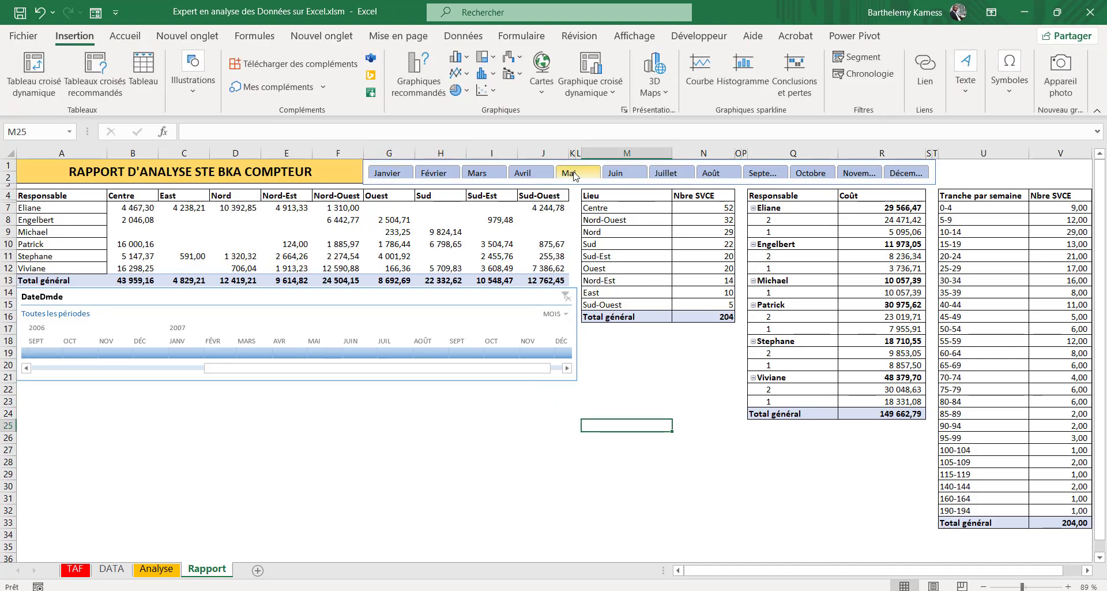
pyautogui.click(938, 171)
pyautogui.click(636, 487)
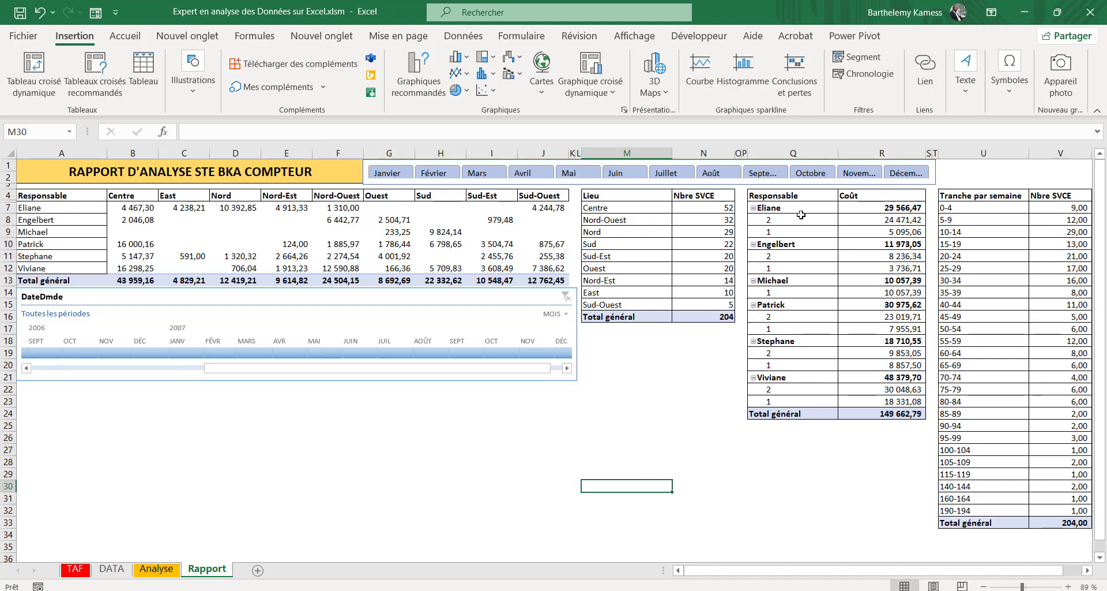
pyautogui.click(432, 515)
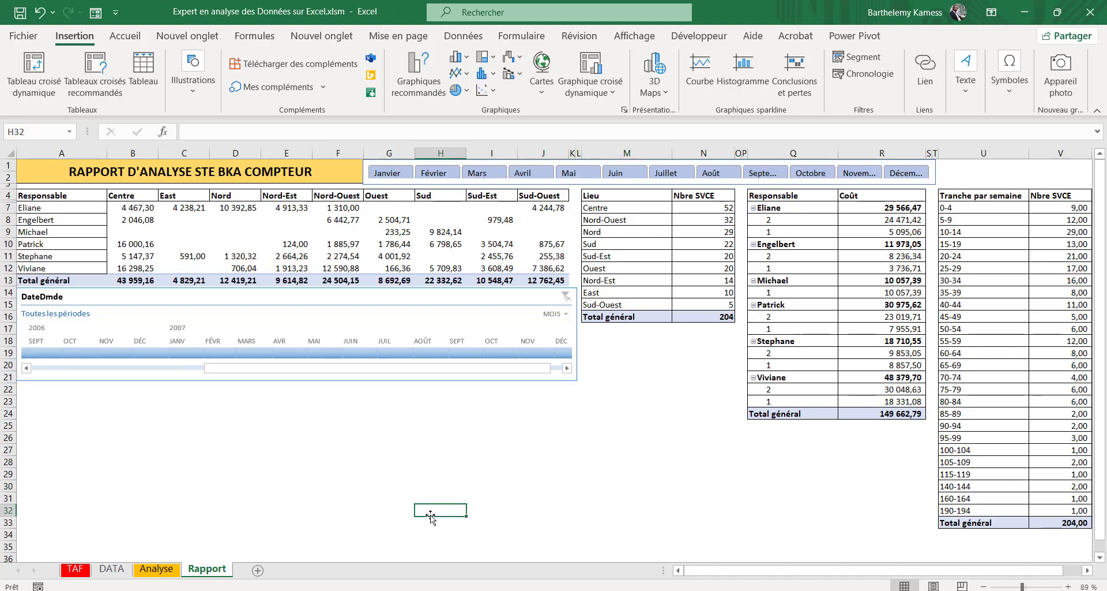
pyautogui.click(170, 571)
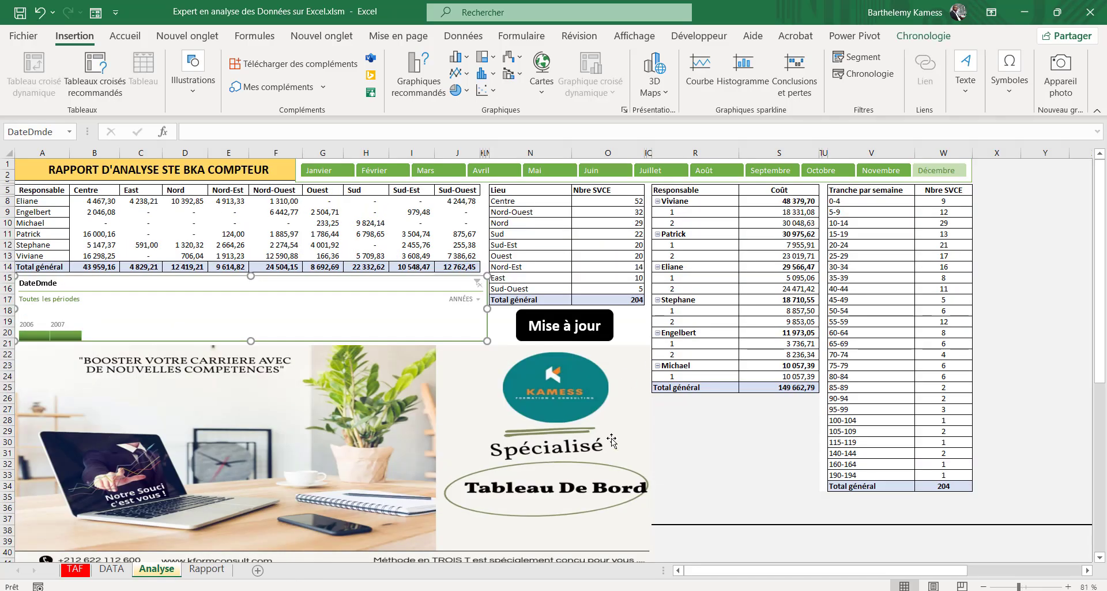
pyautogui.click(206, 569)
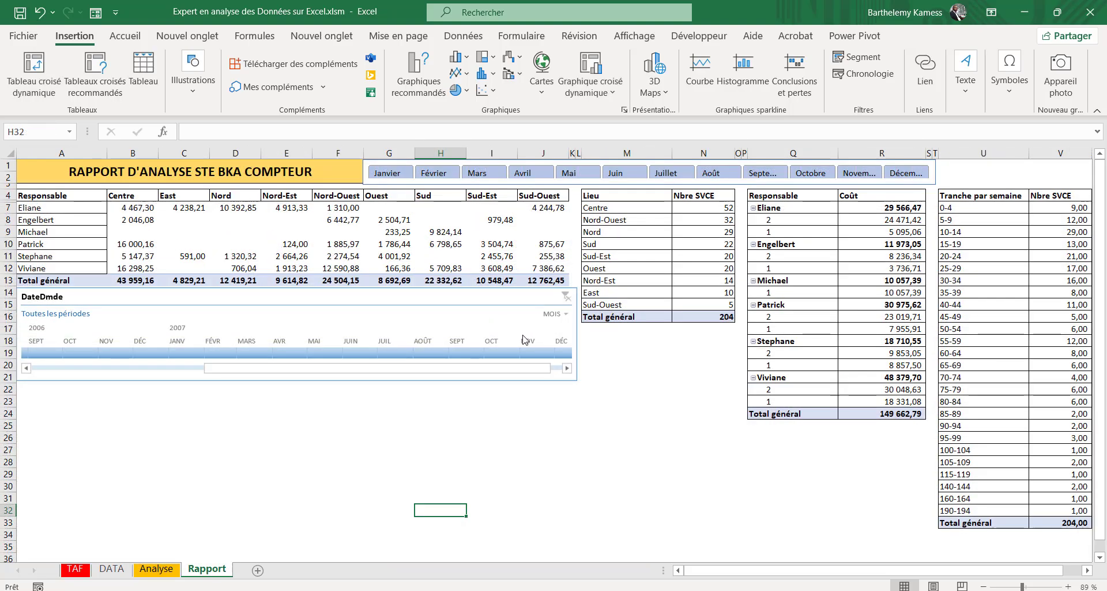
# Connect the DateDmde timeline on the Rapport sheet to the pivot tables TCD1.2, TCD1.3 and TCD1.4 as well.
pyautogui.click(492, 380)
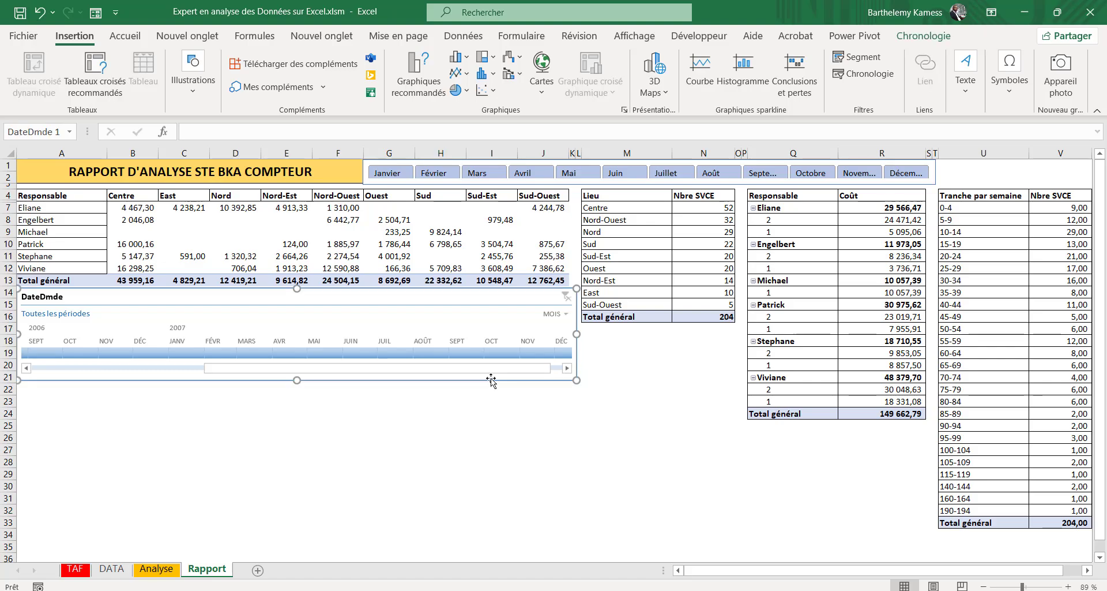
pyautogui.click(930, 37)
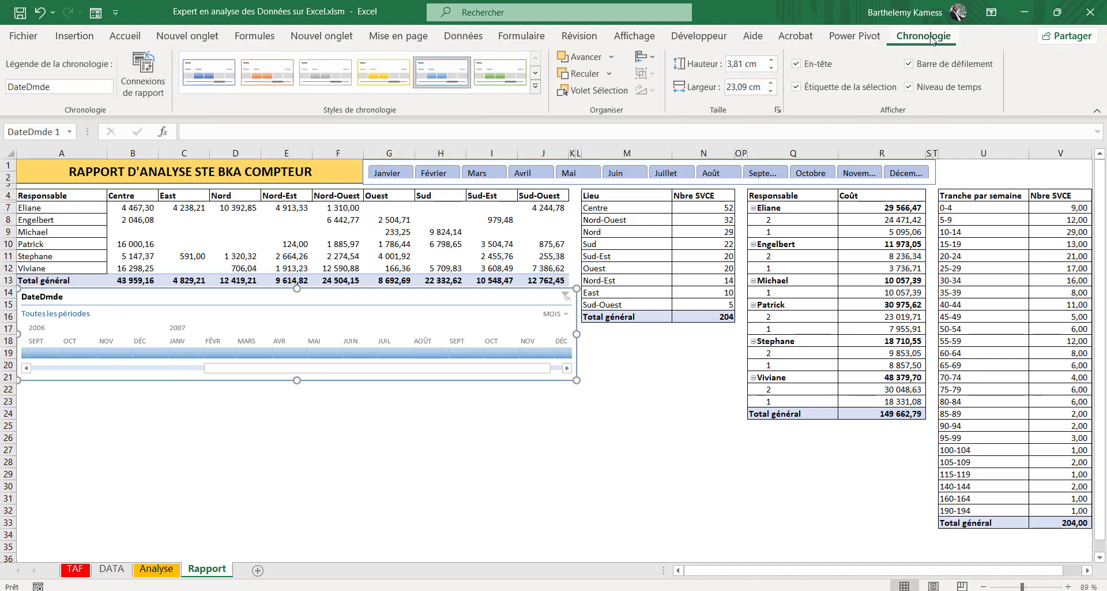
pyautogui.click(138, 90)
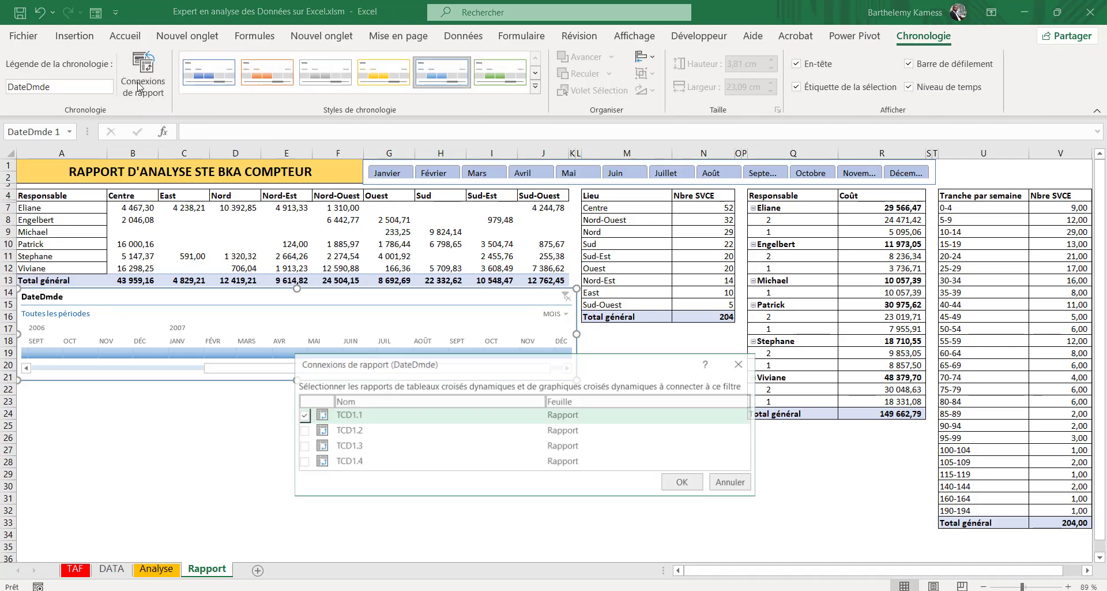
pyautogui.click(302, 433)
pyautogui.click(302, 446)
pyautogui.click(302, 461)
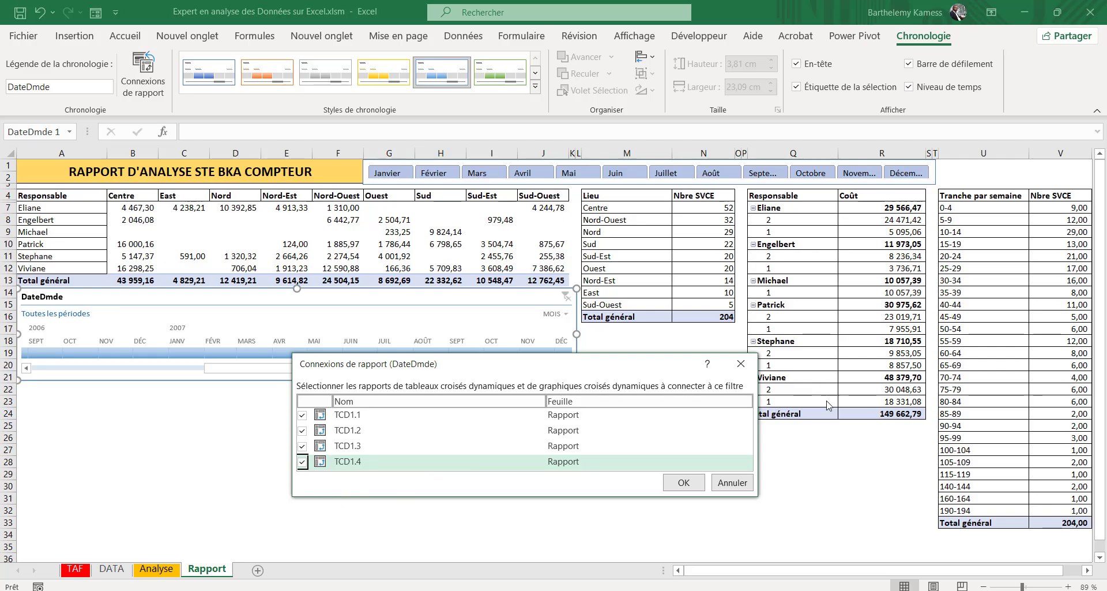
pyautogui.click(687, 483)
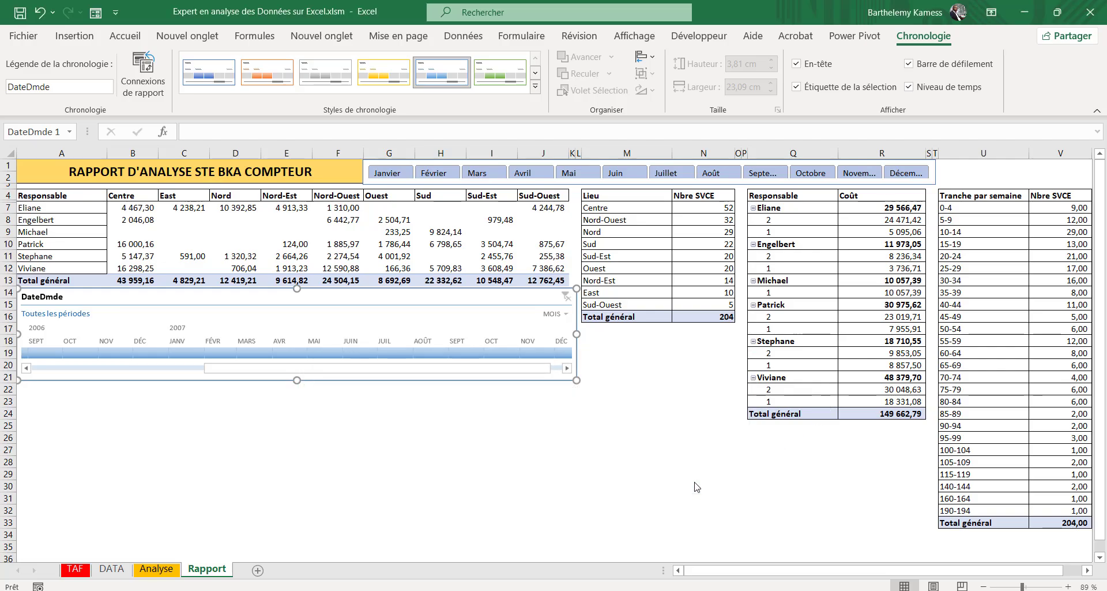
# Connect the Mois slicer to the pivot tables TCD1.2, TCD1.3 and TCD1.4 as well.
pyautogui.click(932, 172)
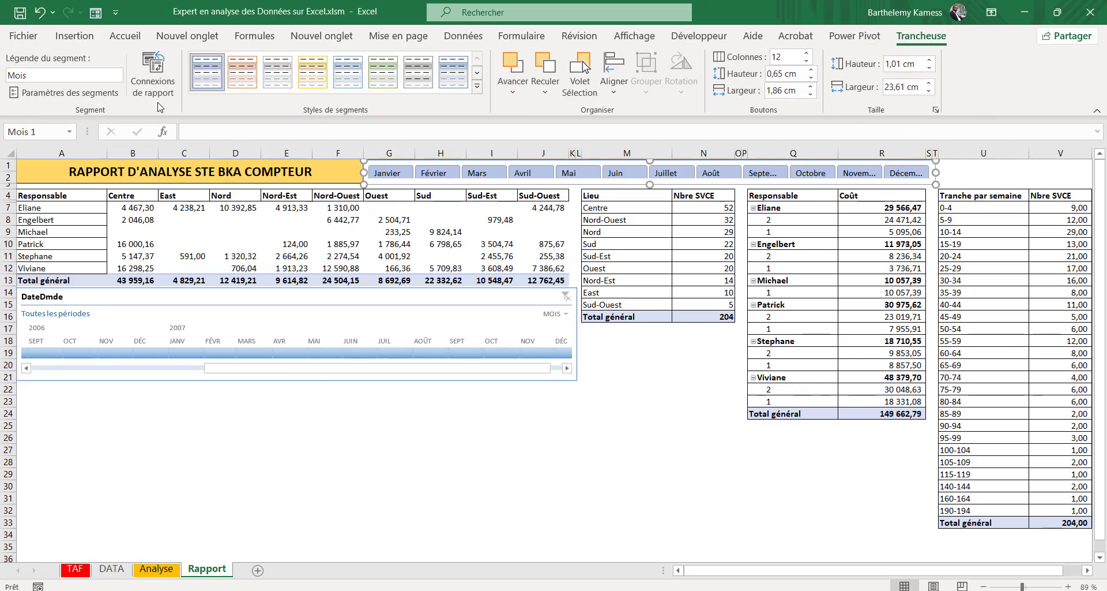
pyautogui.click(154, 81)
pyautogui.click(301, 430)
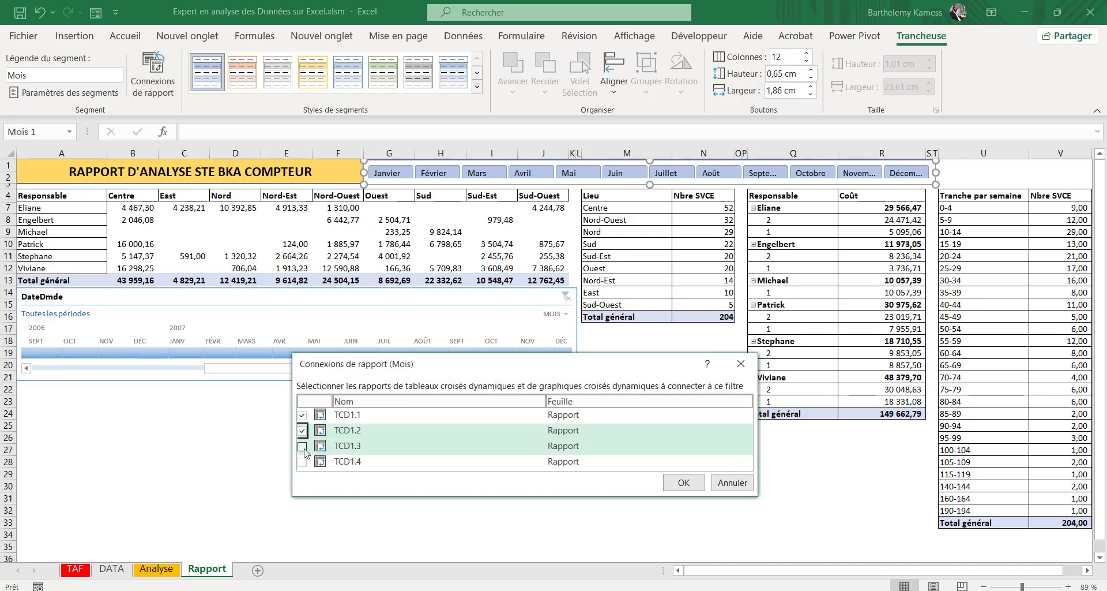
pyautogui.click(302, 446)
pyautogui.click(302, 462)
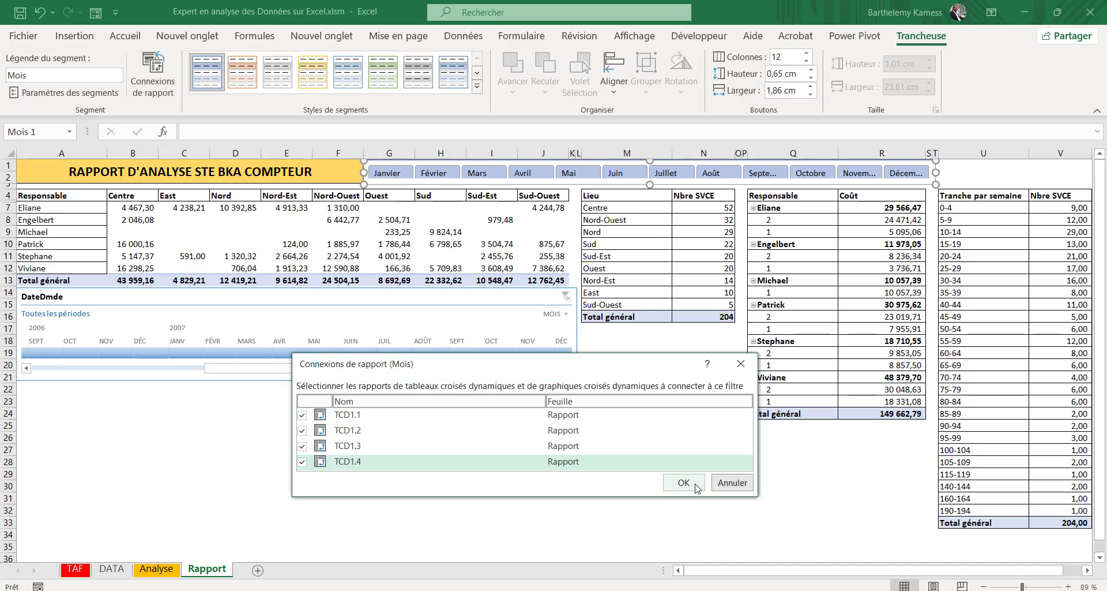
pyautogui.click(684, 482)
# Filter the pivot tables to Janvier through Mars with the Mois slicer and to January–March 2007 with the DateDmde timeline.
pyautogui.click(560, 175)
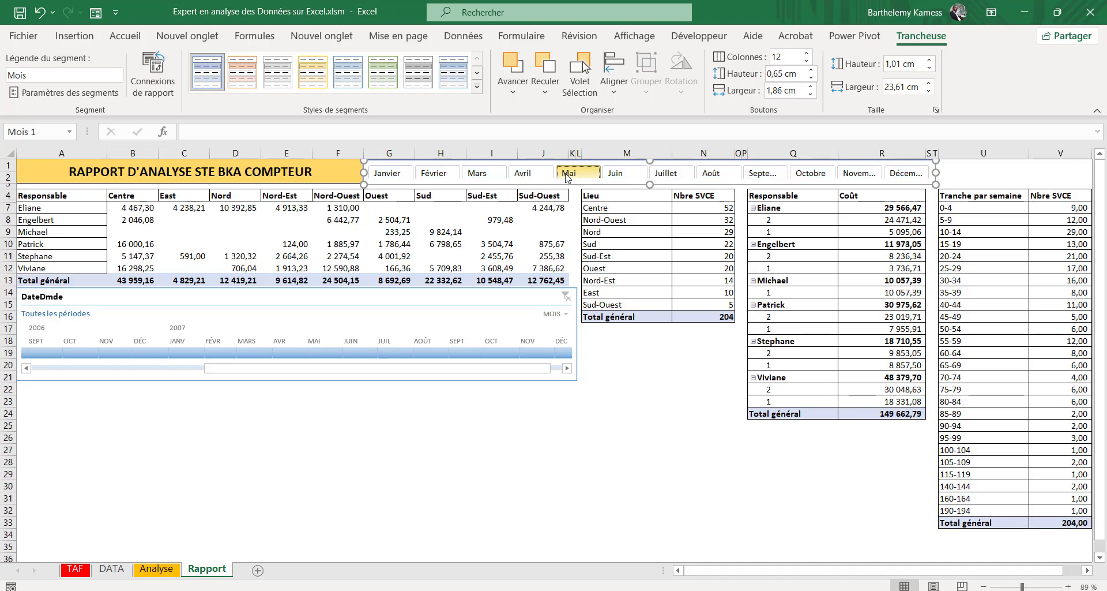
pyautogui.click(479, 175)
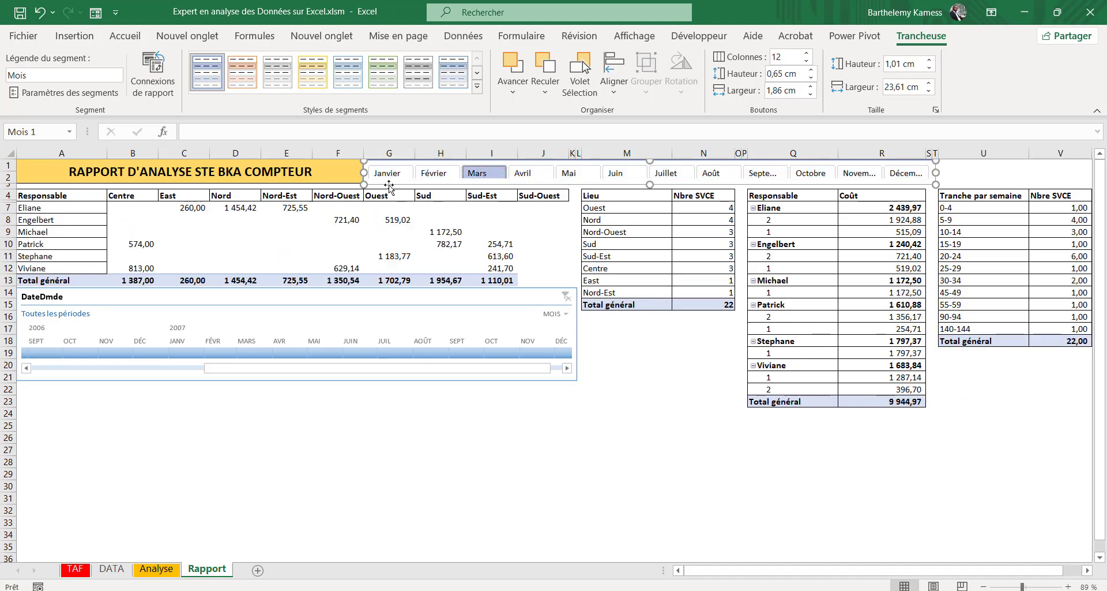
pyautogui.moveTo(388, 173); pyautogui.dragTo(478, 173)
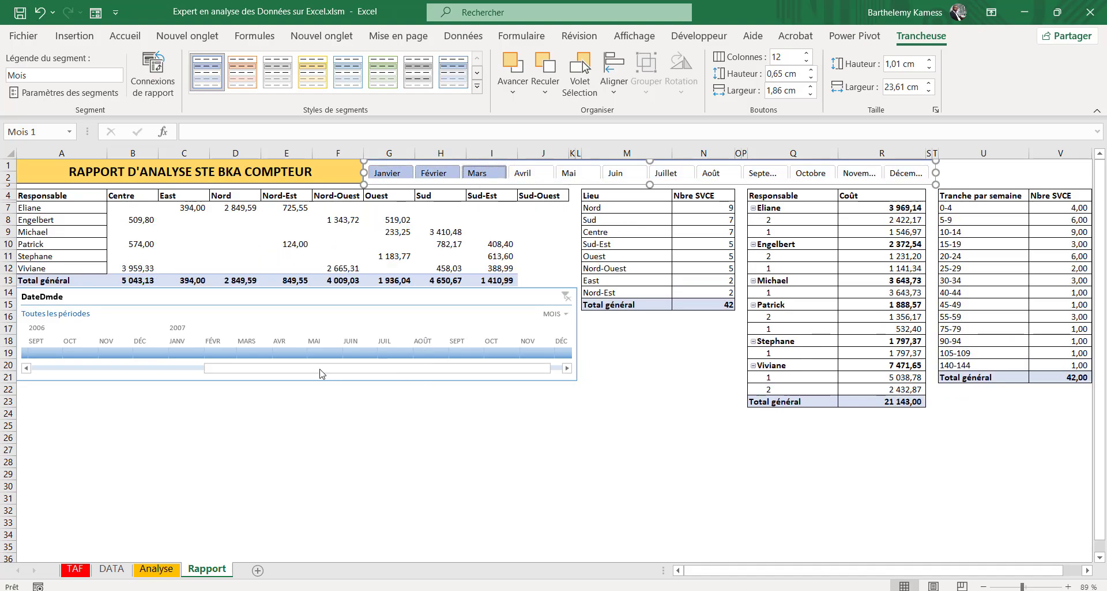
pyautogui.click(282, 339)
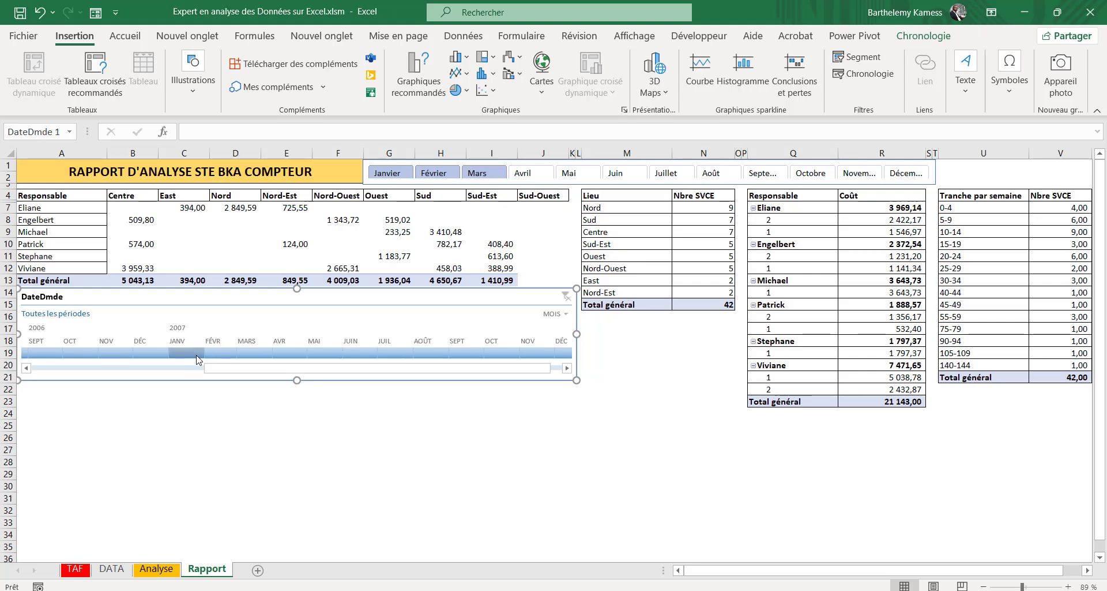
pyautogui.moveTo(176, 353); pyautogui.dragTo(255, 354)
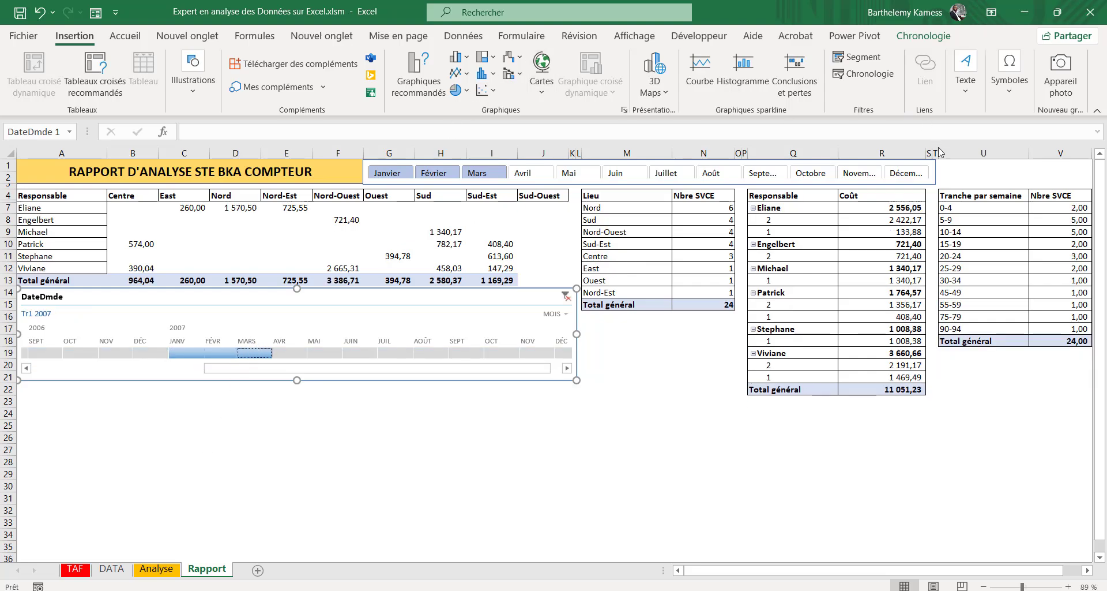
# Clear the filters of the DateDmde timeline and the Mois slicer.
pyautogui.click(935, 165)
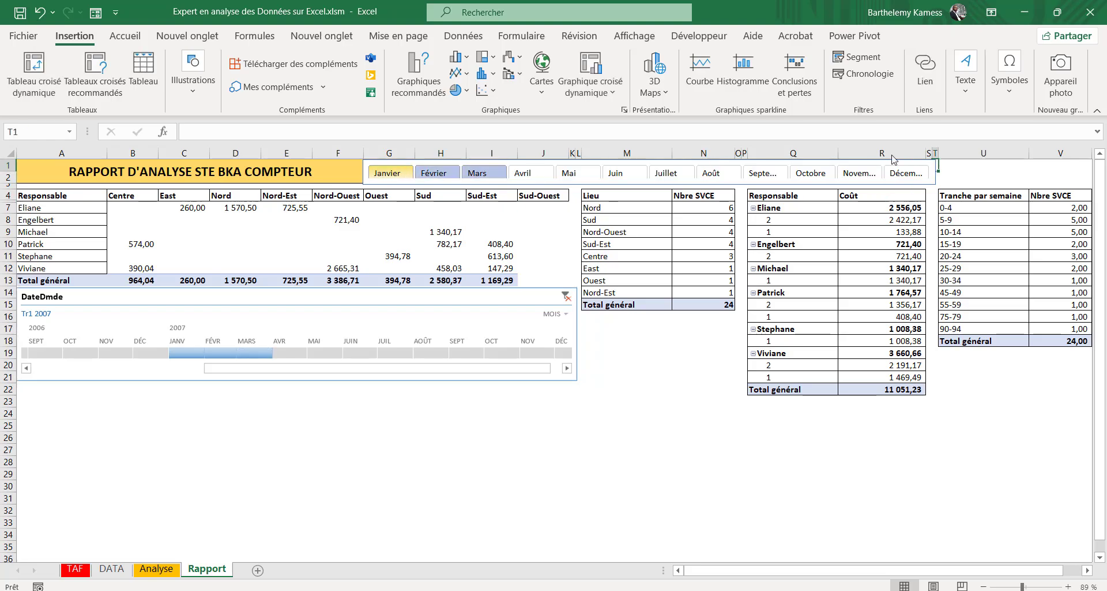
pyautogui.click(566, 296)
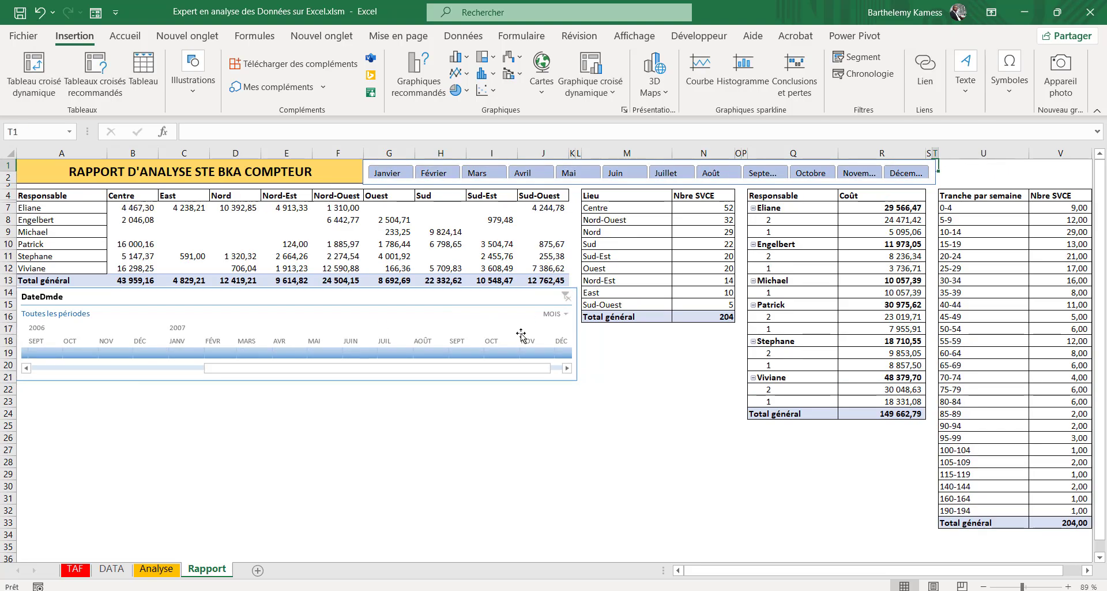
pyautogui.click(622, 420)
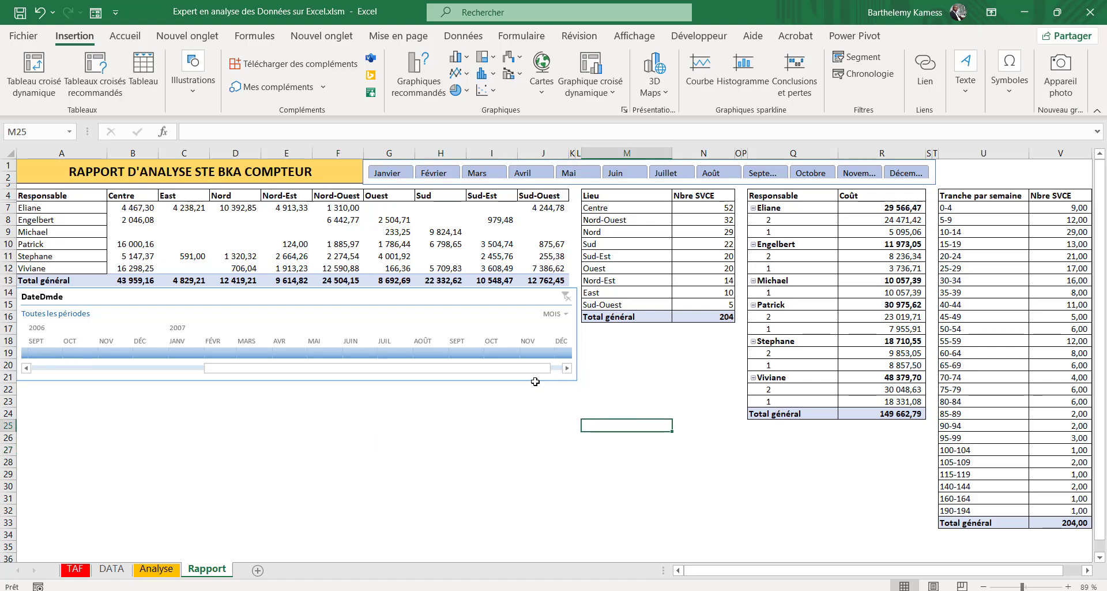
# Compare the Rapport sheet with the Analyse dashboard and its Mise à jour button, and look through the source table on the DATA sheet.
pyautogui.click(532, 382)
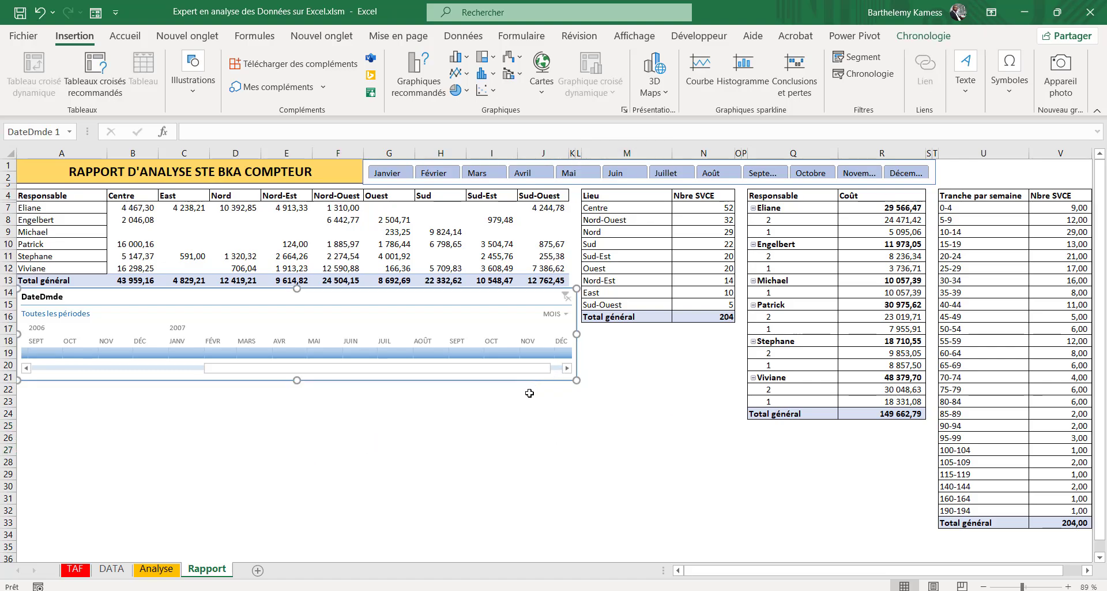
pyautogui.click(511, 411)
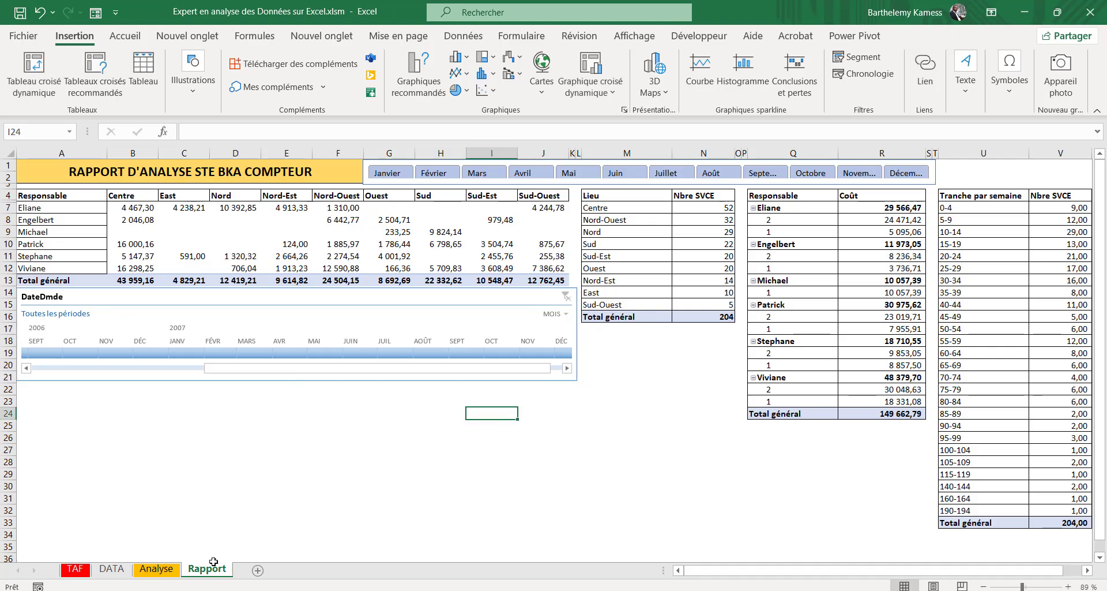
pyautogui.click(157, 568)
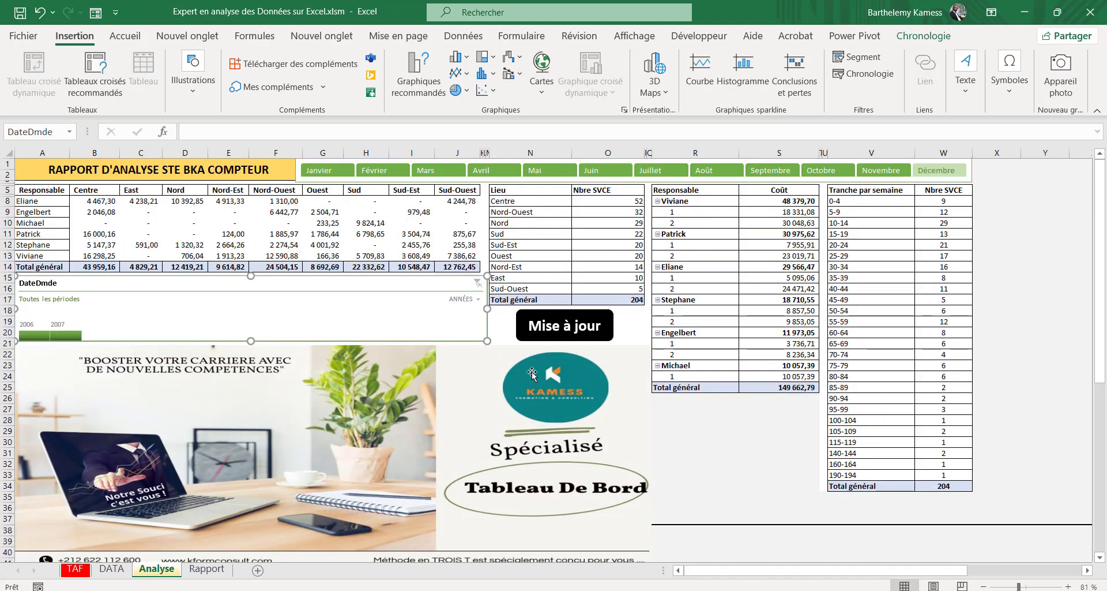
pyautogui.click(193, 571)
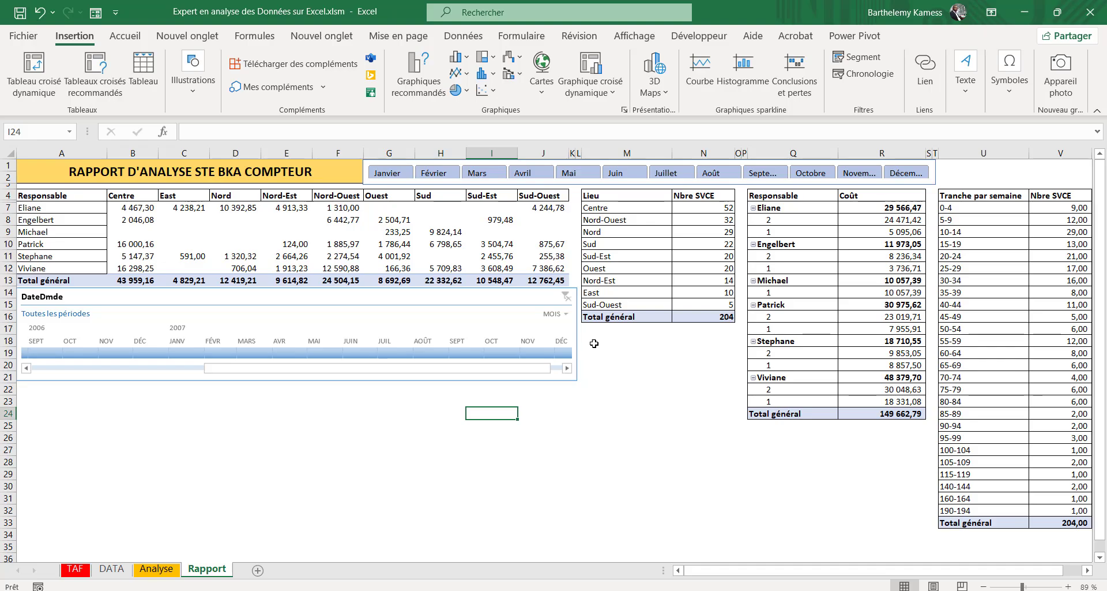
pyautogui.click(113, 569)
pyautogui.click(267, 389)
pyautogui.click(599, 331)
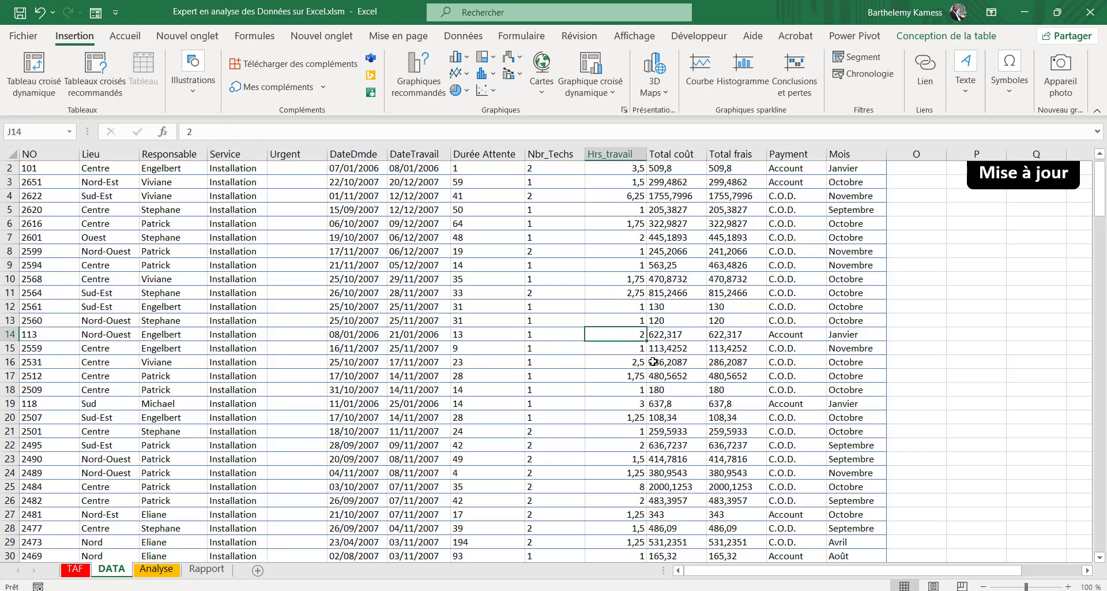
pyautogui.scroll(-12, 601, 334)
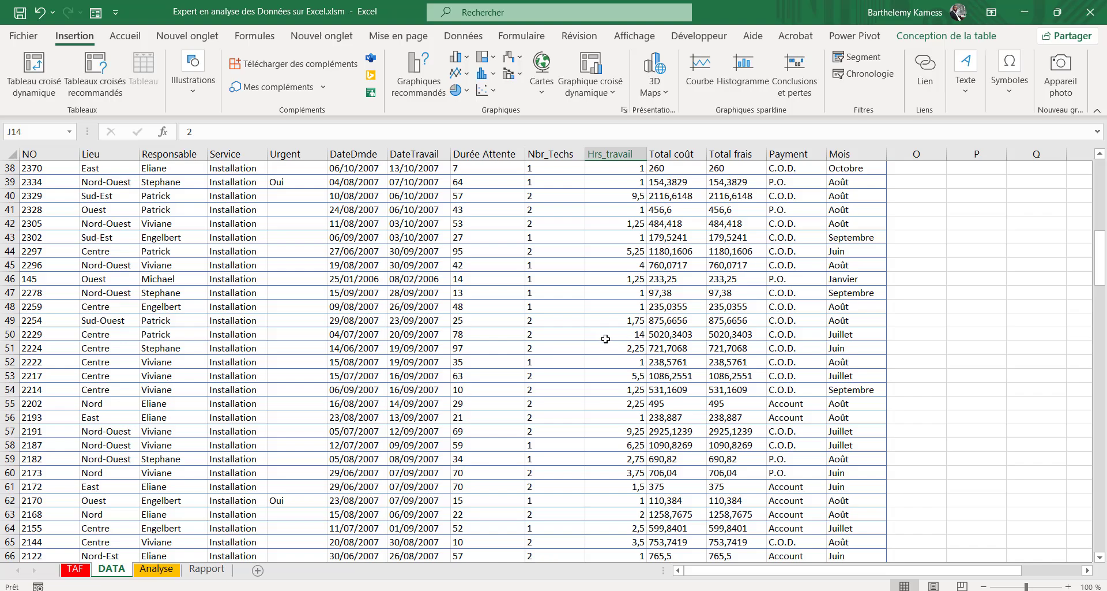
pyautogui.scroll(5, 606, 339)
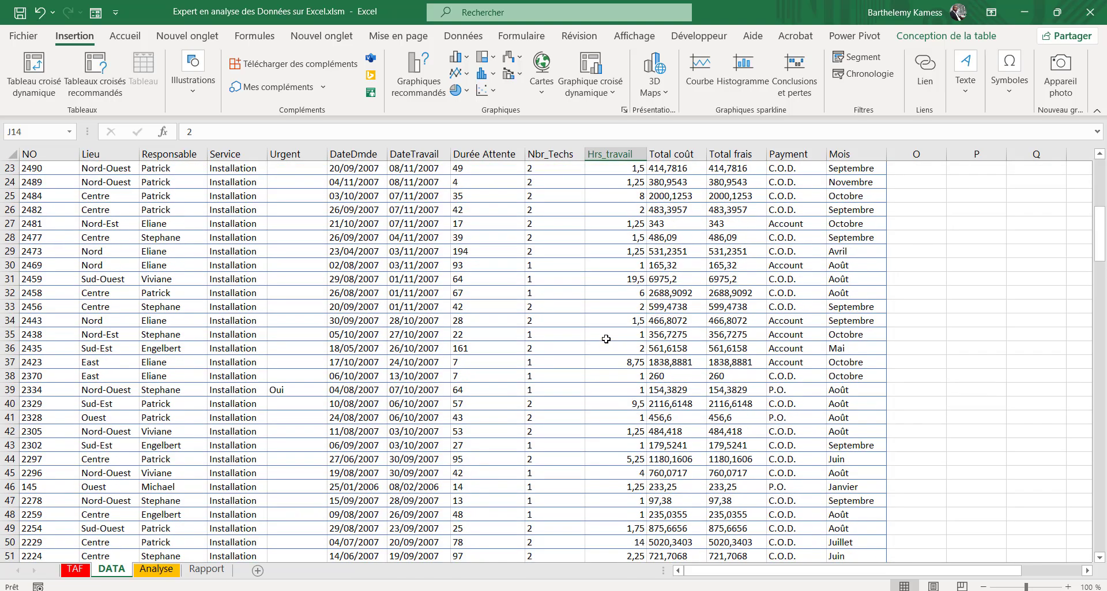
pyautogui.click(631, 320)
pyautogui.click(207, 569)
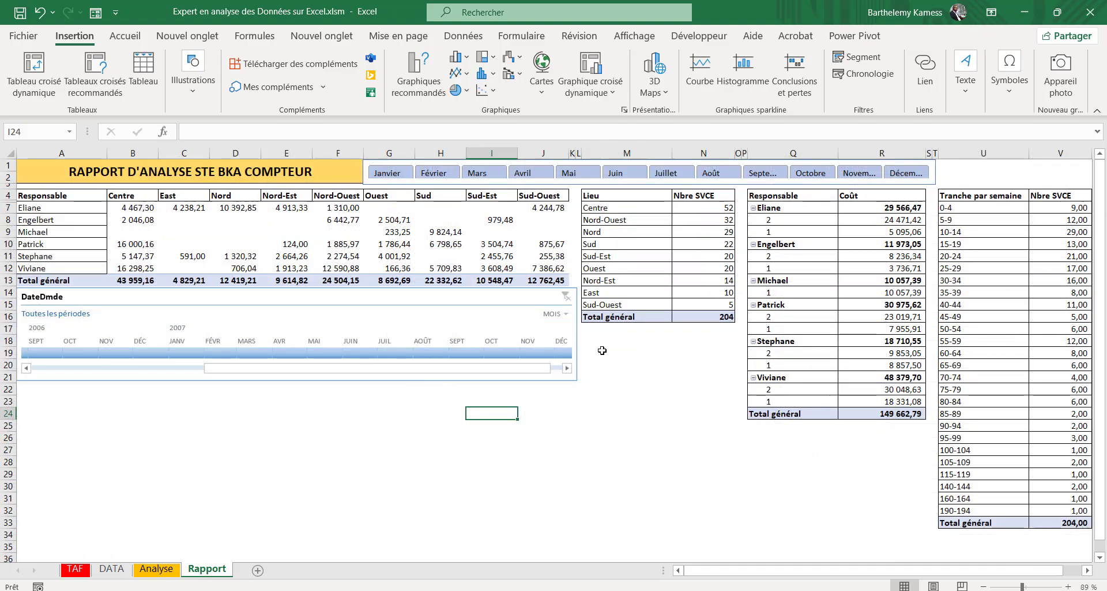
pyautogui.click(354, 244)
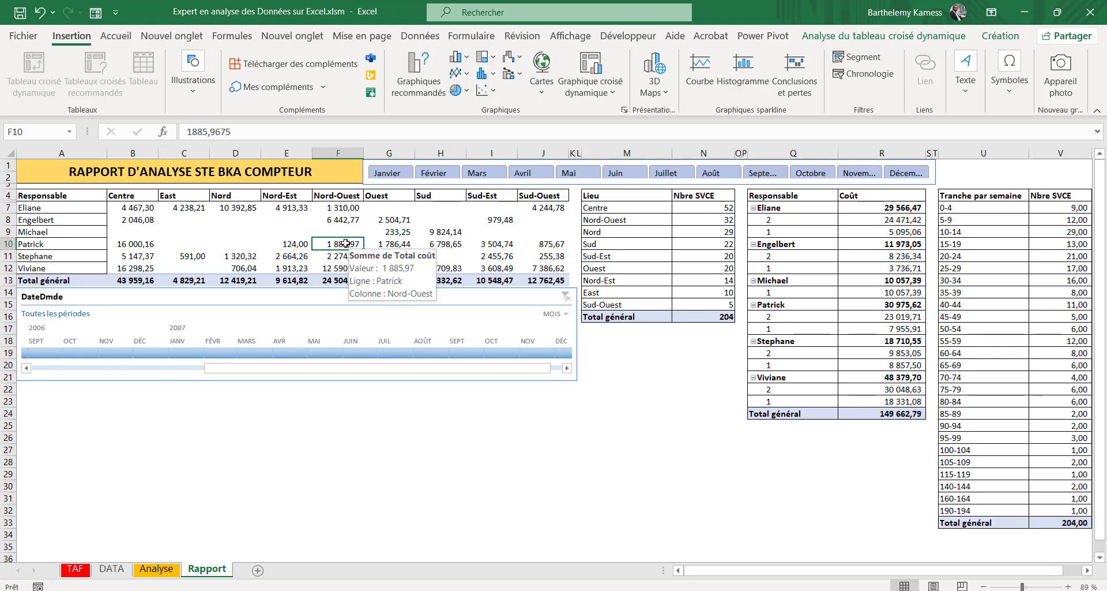
# Examine the Mise à jour button on the Analyse sheet and the free area under the Lieu pivot table on the Rapport sheet.
pyautogui.click(300, 247)
pyautogui.click(334, 242)
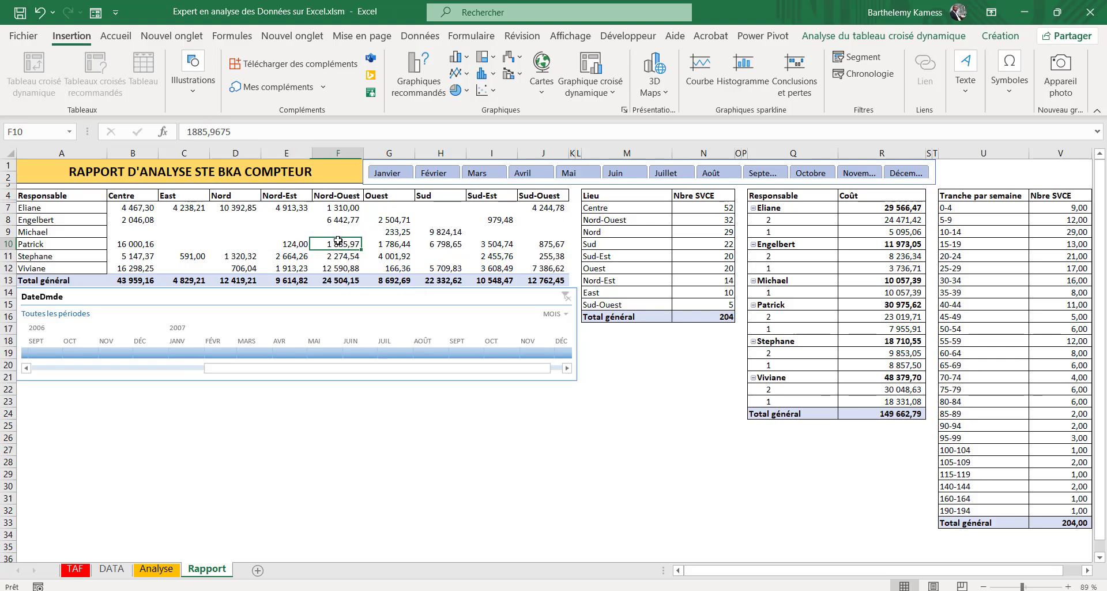
pyautogui.rightClick(339, 243)
pyautogui.press('Escape')
pyautogui.click(156, 569)
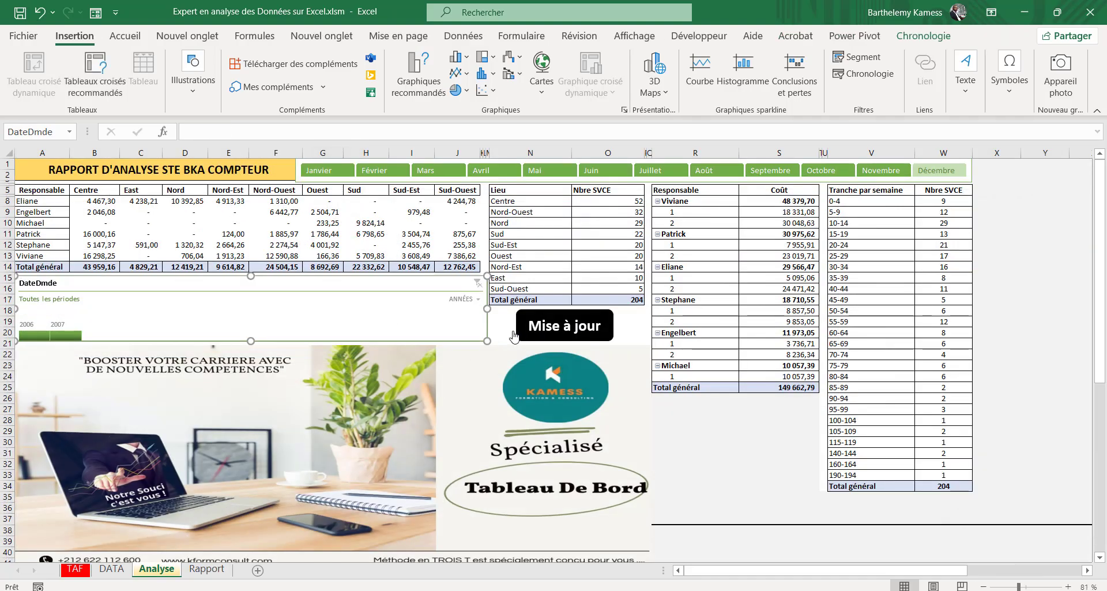
pyautogui.click(200, 569)
pyautogui.click(631, 337)
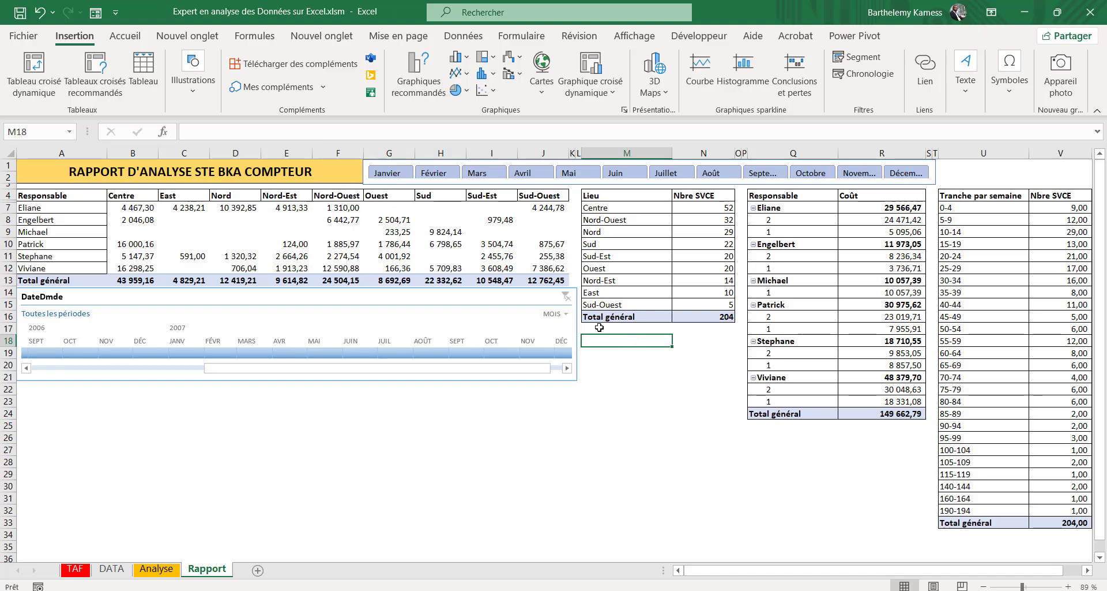
pyautogui.click(492, 256)
pyautogui.click(643, 339)
# Start recording a macro named Miseajour, stored in this workbook.
pyautogui.click(686, 37)
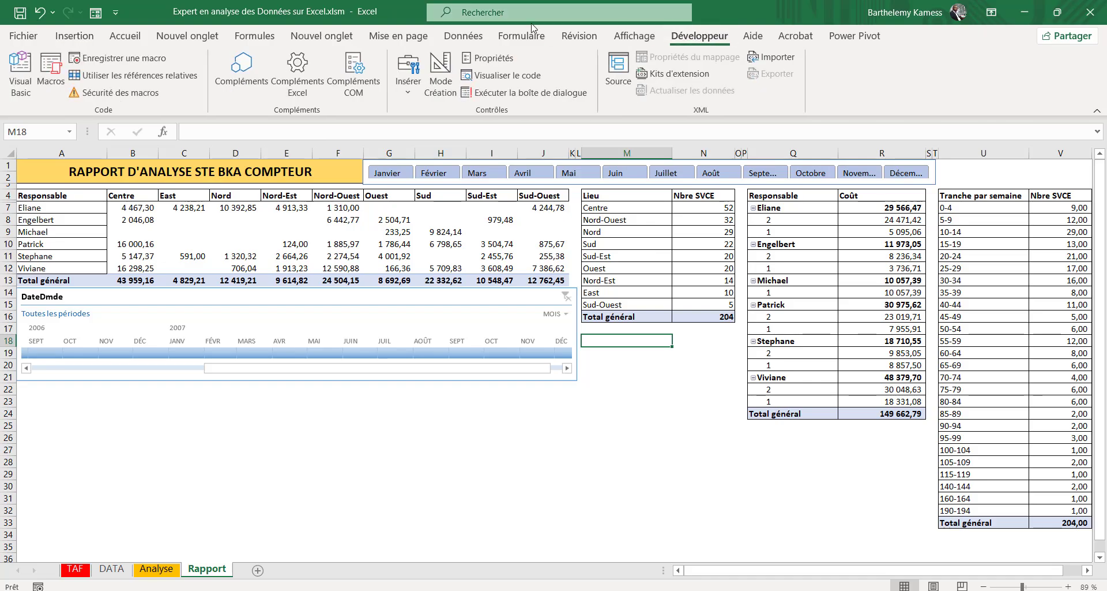
pyautogui.click(126, 59)
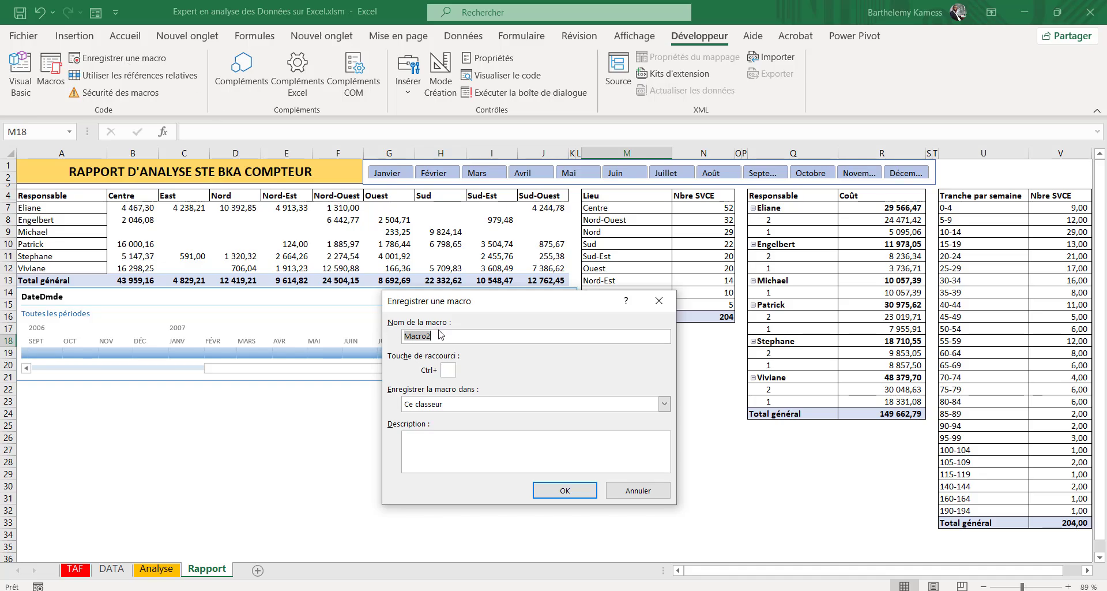
pyautogui.write('Miseajour')
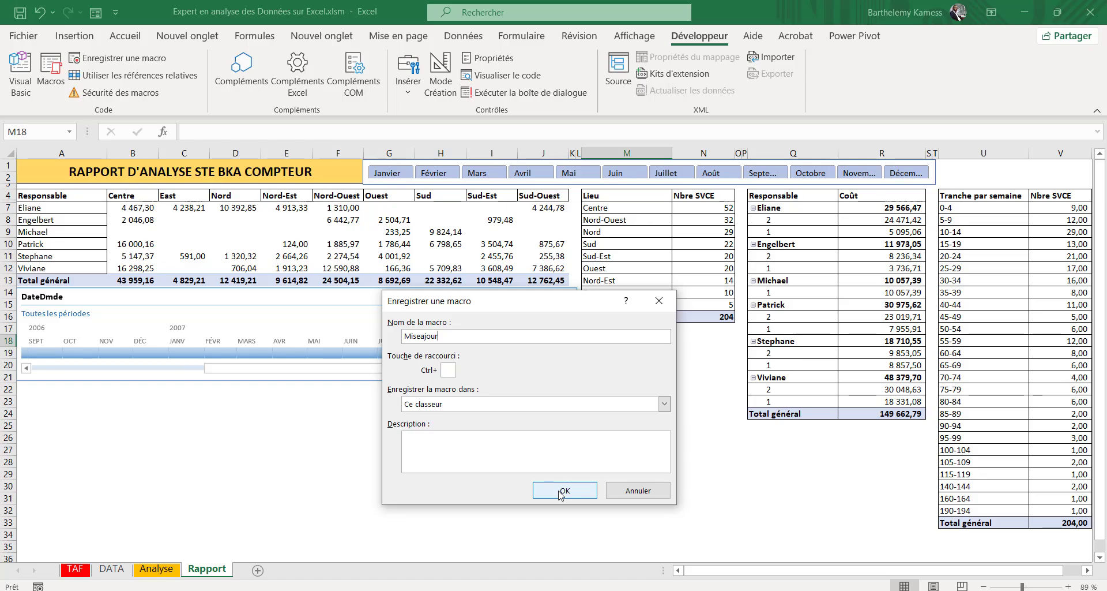
pyautogui.click(561, 490)
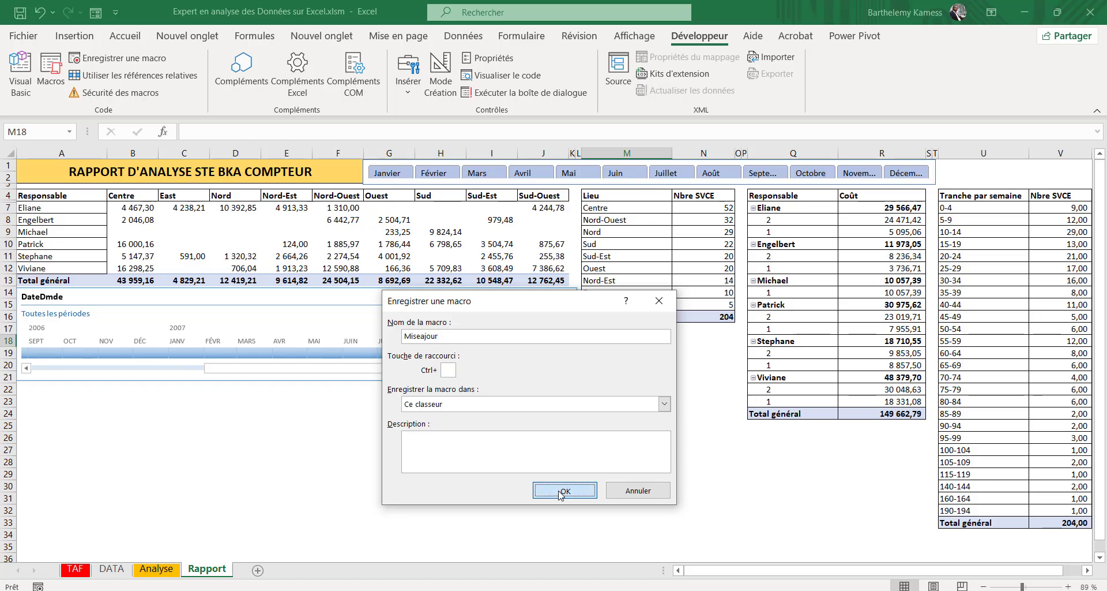
# Record a refresh of all the workbook's data sources from the first pivot table, and stop the macro recording.
pyautogui.click(392, 243)
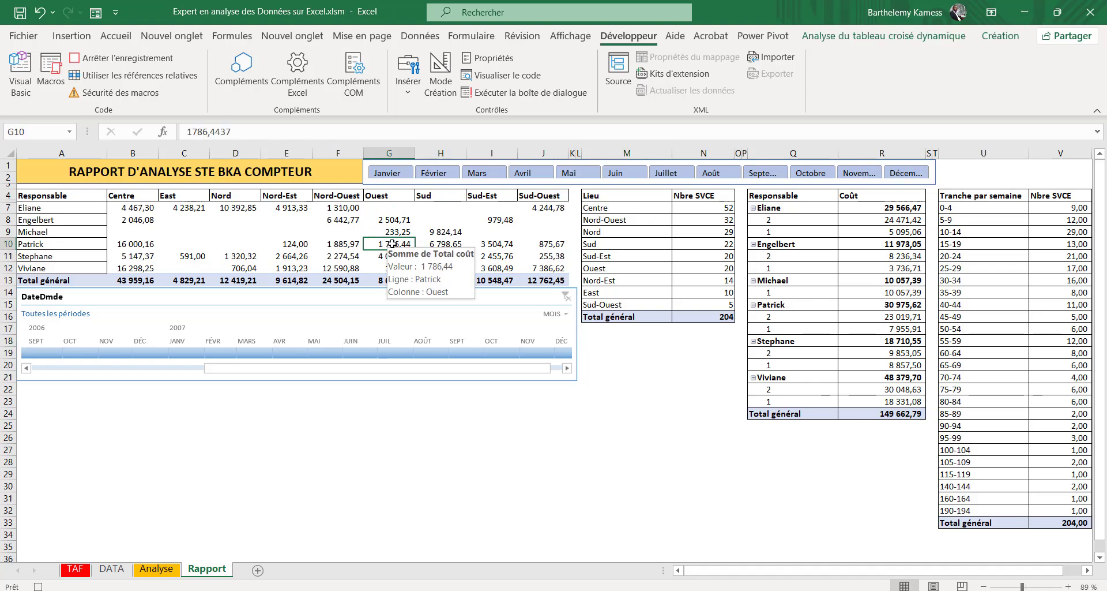
pyautogui.click(426, 36)
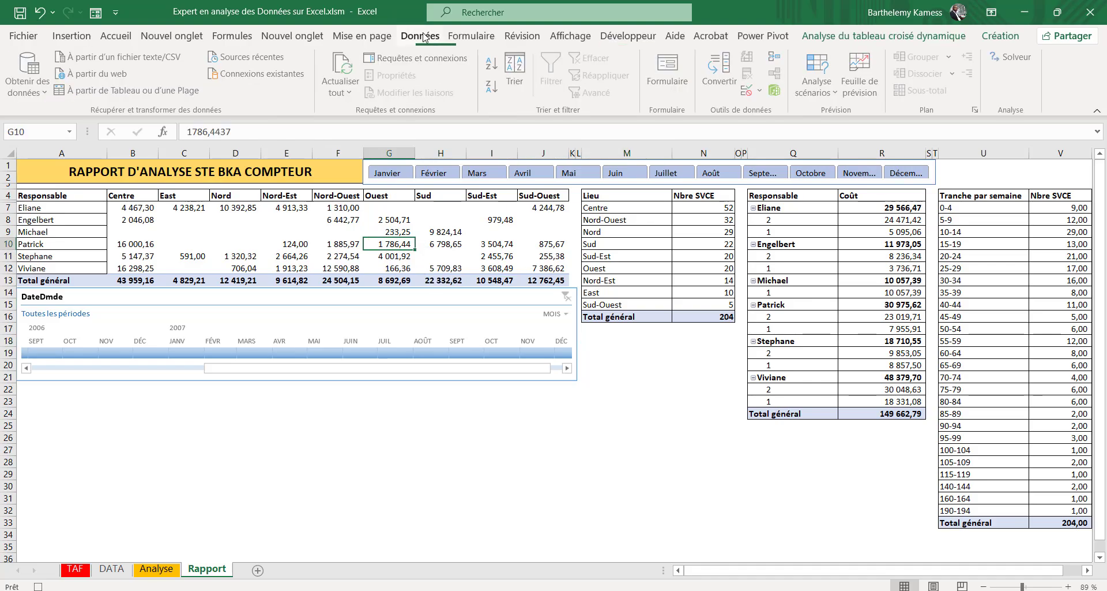
pyautogui.click(343, 87)
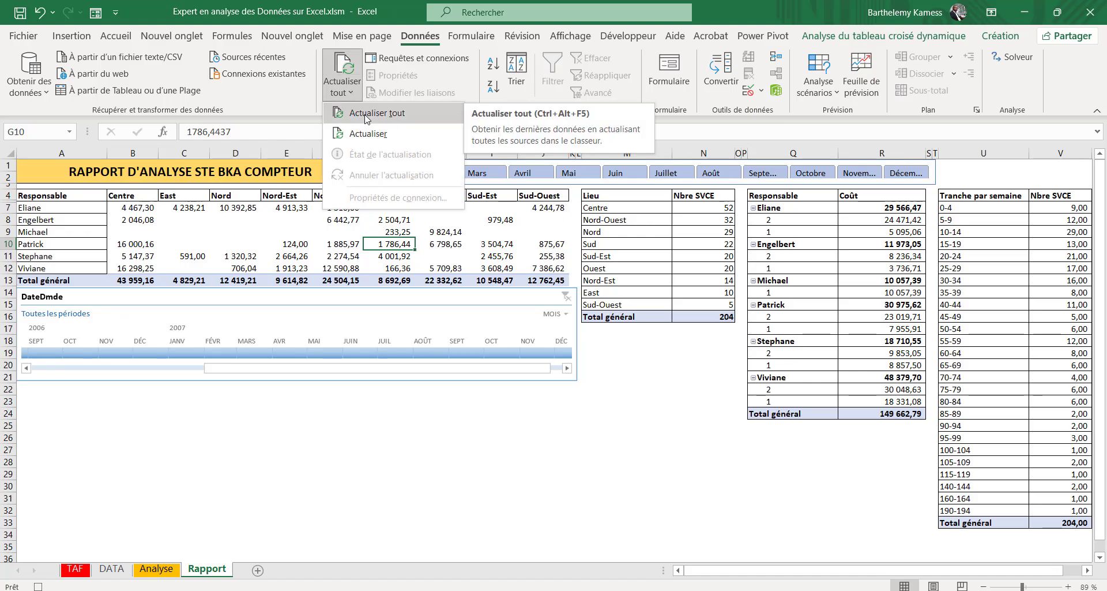
pyautogui.click(365, 114)
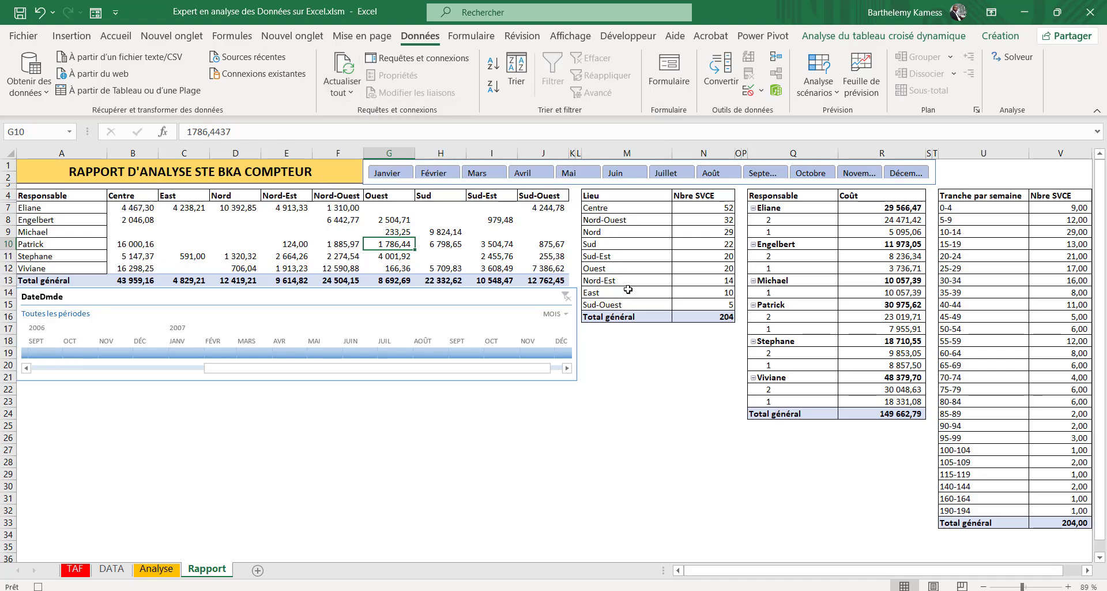
pyautogui.click(647, 340)
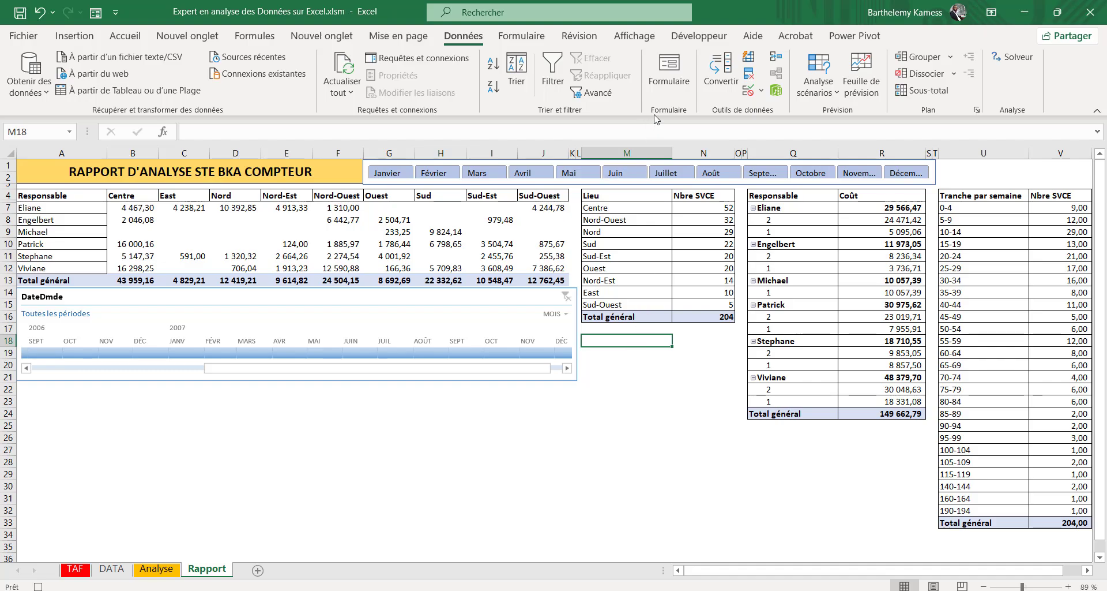
pyautogui.click(699, 36)
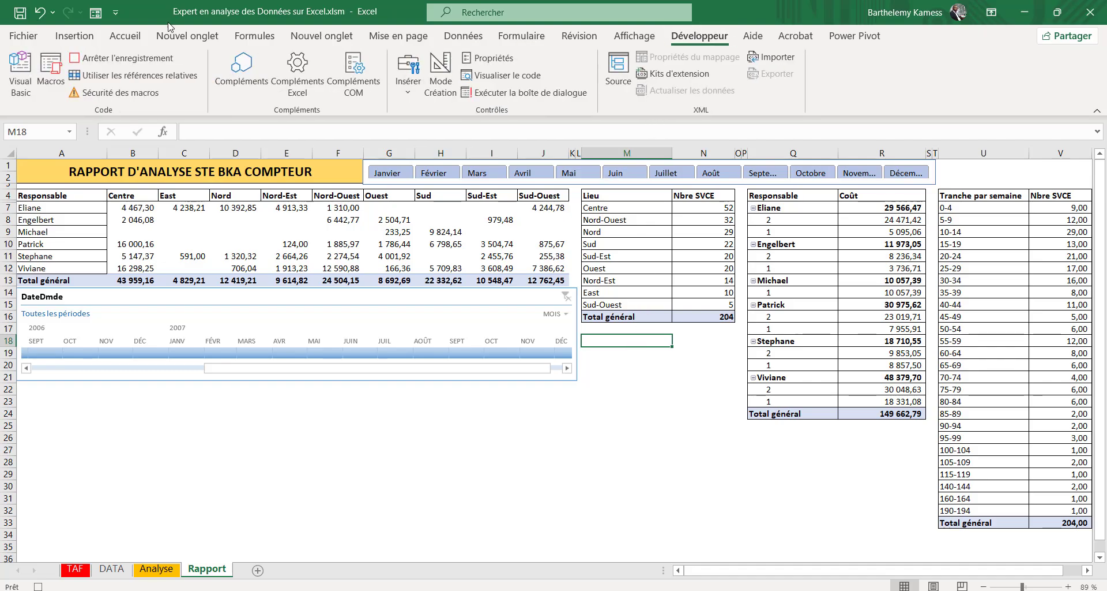
pyautogui.click(122, 58)
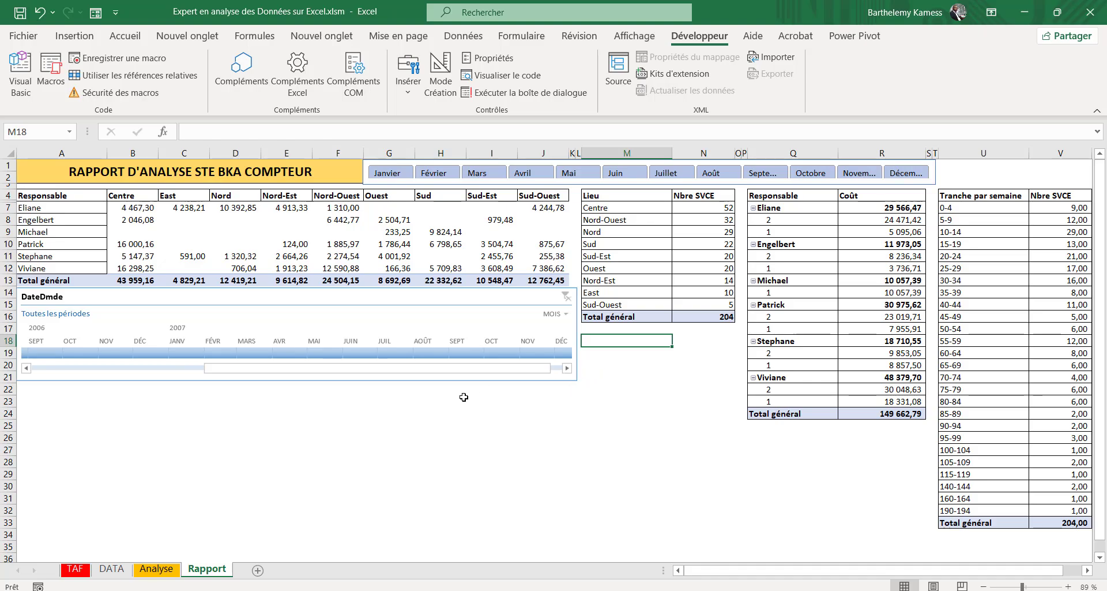
# Draw a rounded rectangle about 4.11 cm by 1.14 cm below the Lieu pivot table on Rapport, with a solid blue theme style.
pyautogui.click(155, 569)
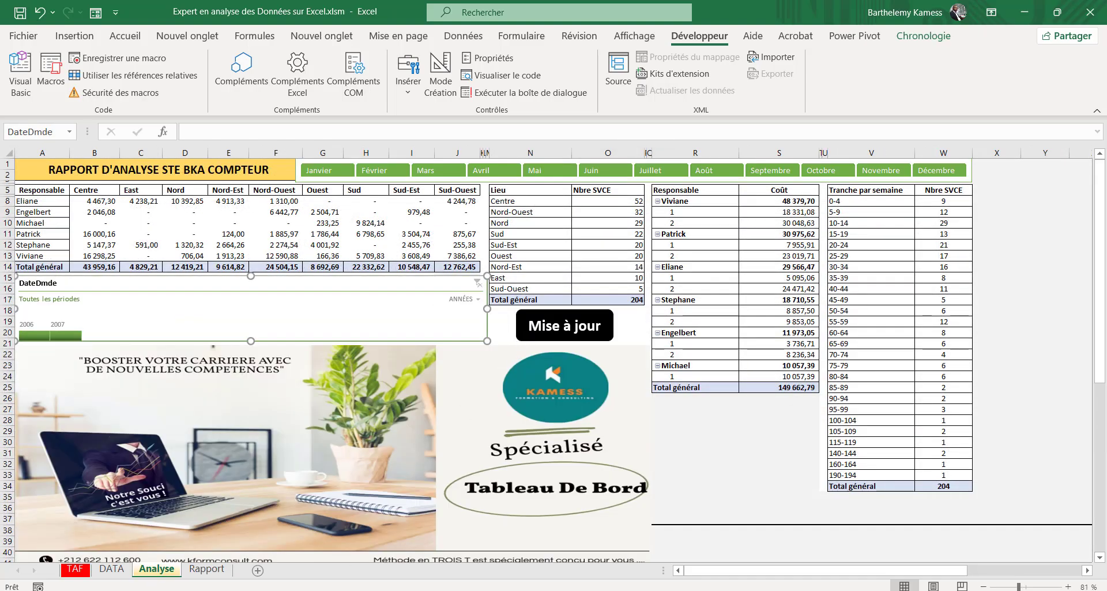
pyautogui.click(206, 569)
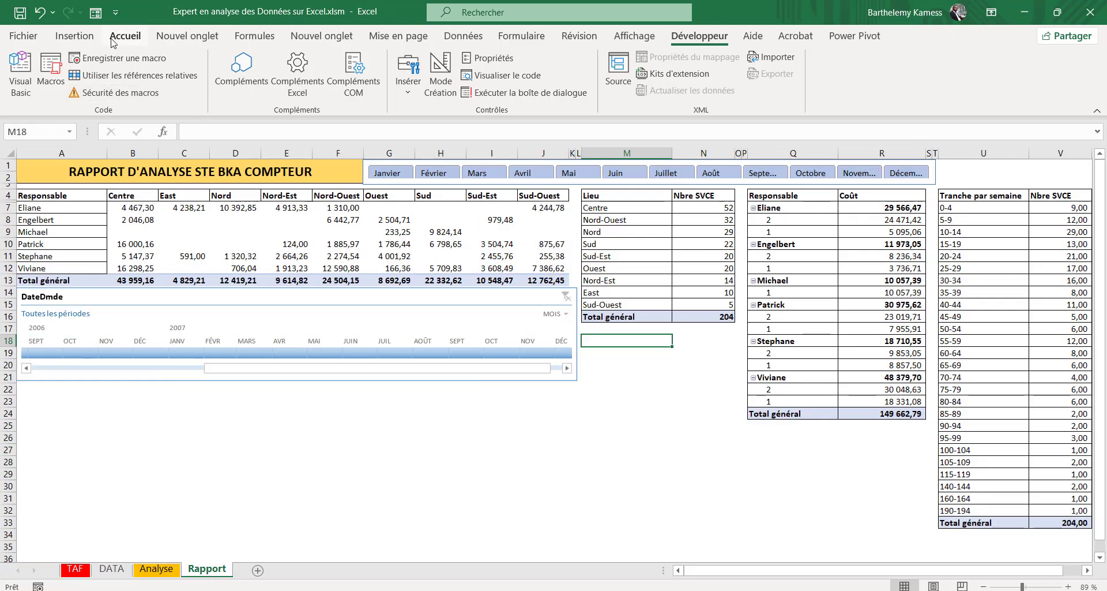
pyautogui.click(74, 36)
pyautogui.click(193, 72)
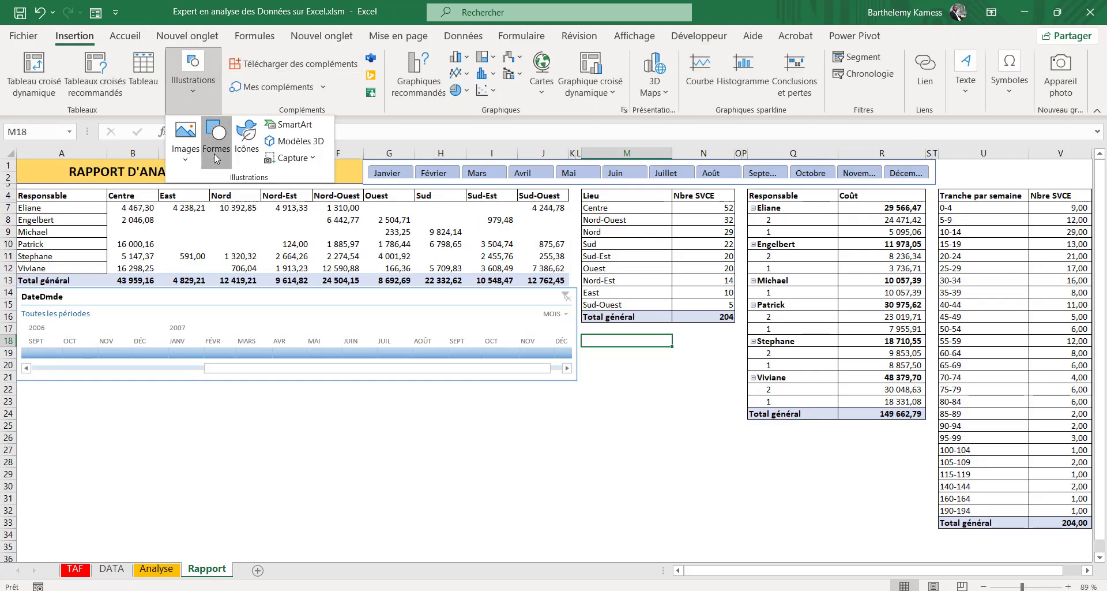
pyautogui.click(214, 151)
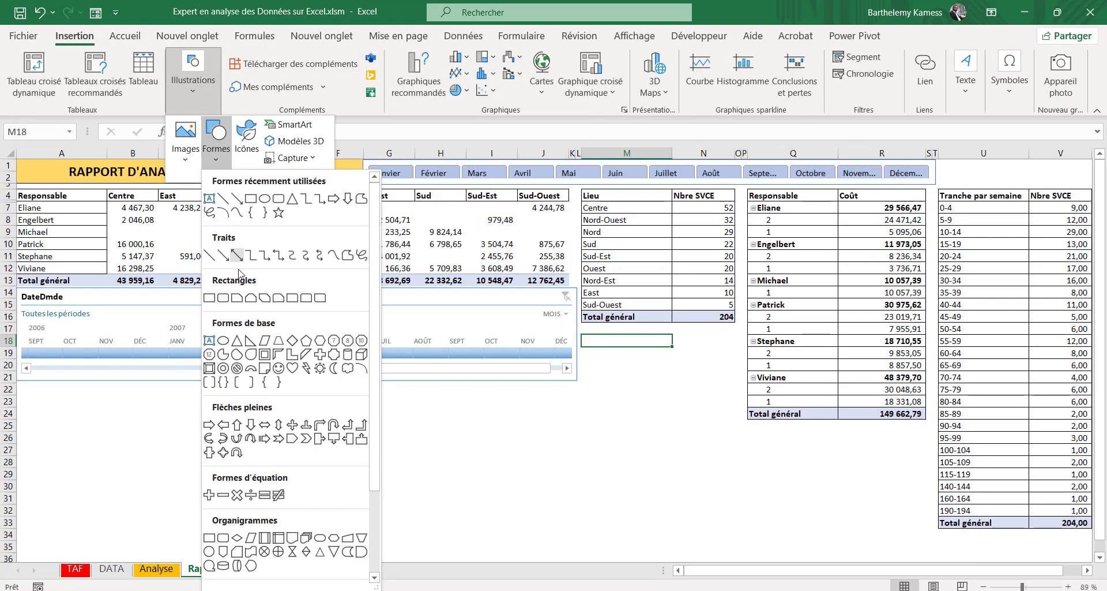
pyautogui.click(279, 203)
pyautogui.moveTo(600, 343)
pyautogui.mouseDown()
pyautogui.moveTo(703, 369)
pyautogui.moveTo(677, 354)
pyautogui.mouseUp()
pyautogui.click(341, 86)
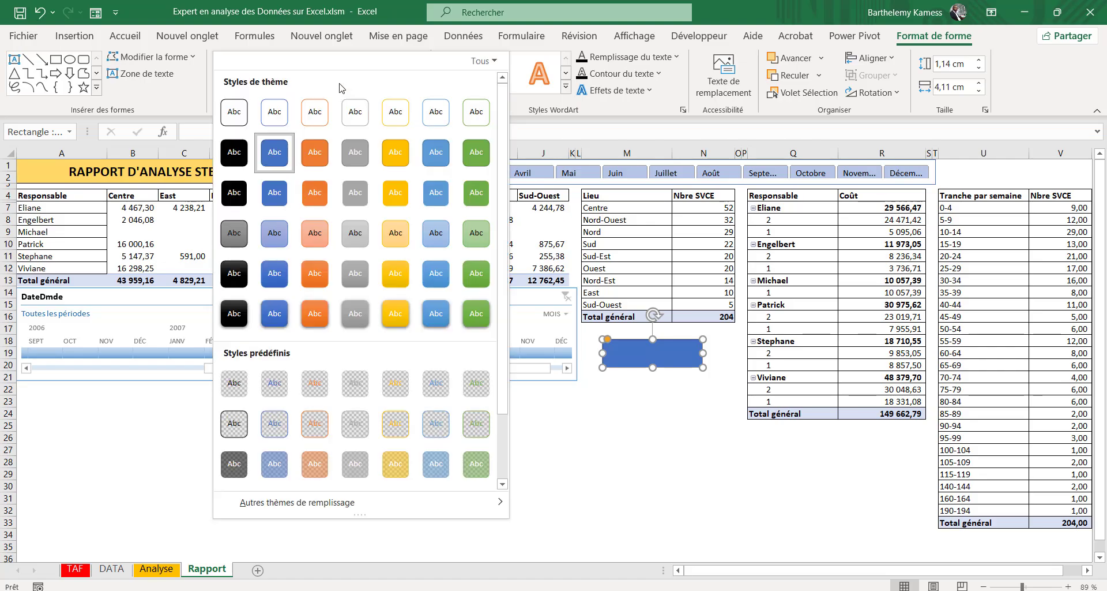
pyautogui.click(275, 192)
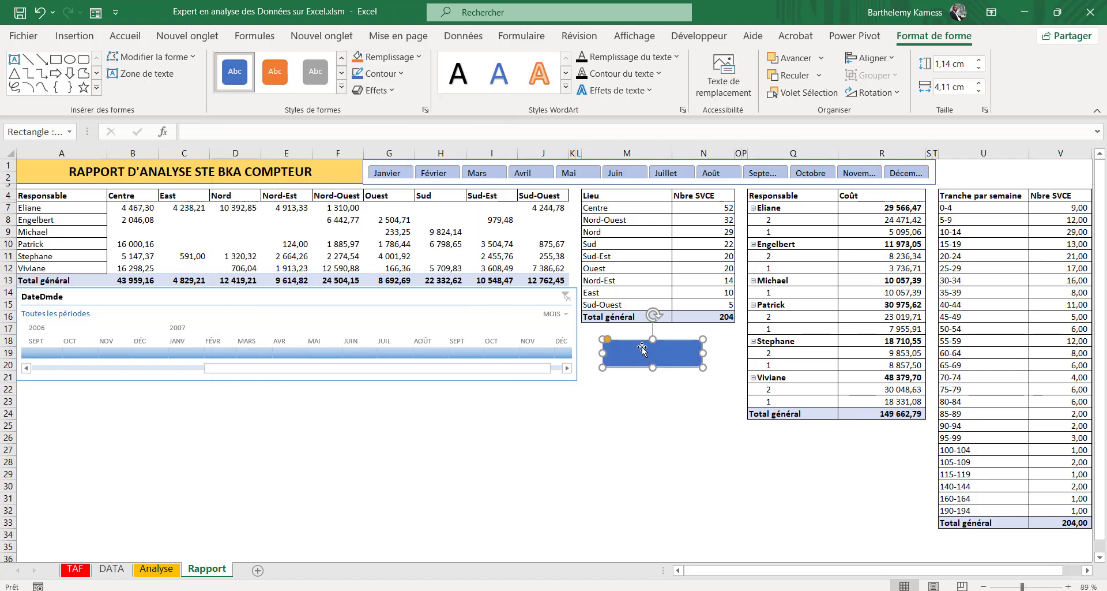
# Label the rounded rectangle "Mise à jour", centred horizontally at font size 18.
pyautogui.click(642, 346)
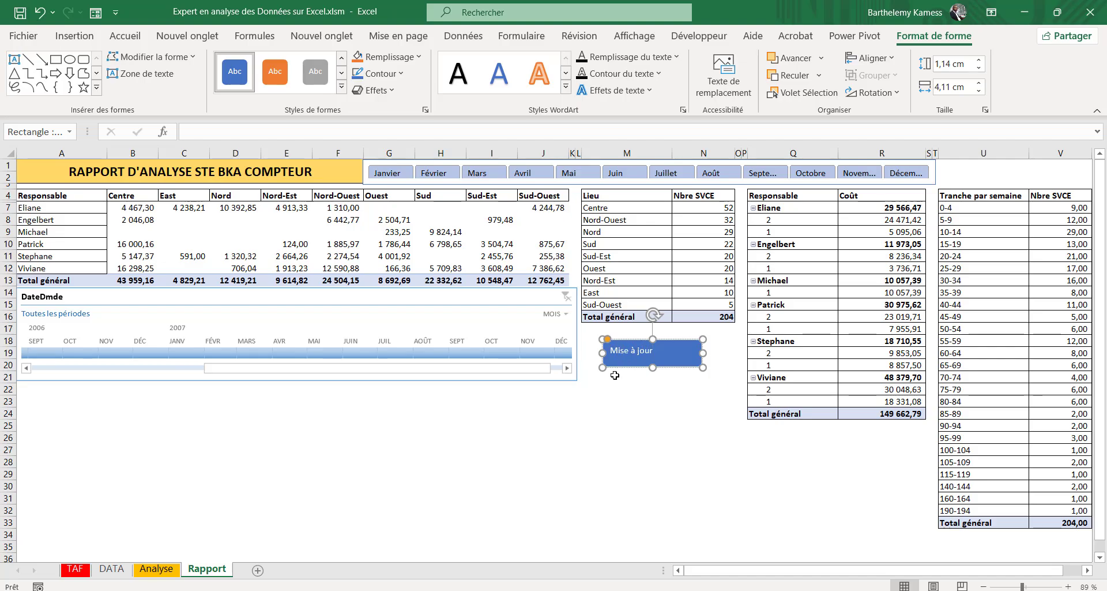
pyautogui.click(633, 383)
pyautogui.click(636, 363)
pyautogui.click(125, 35)
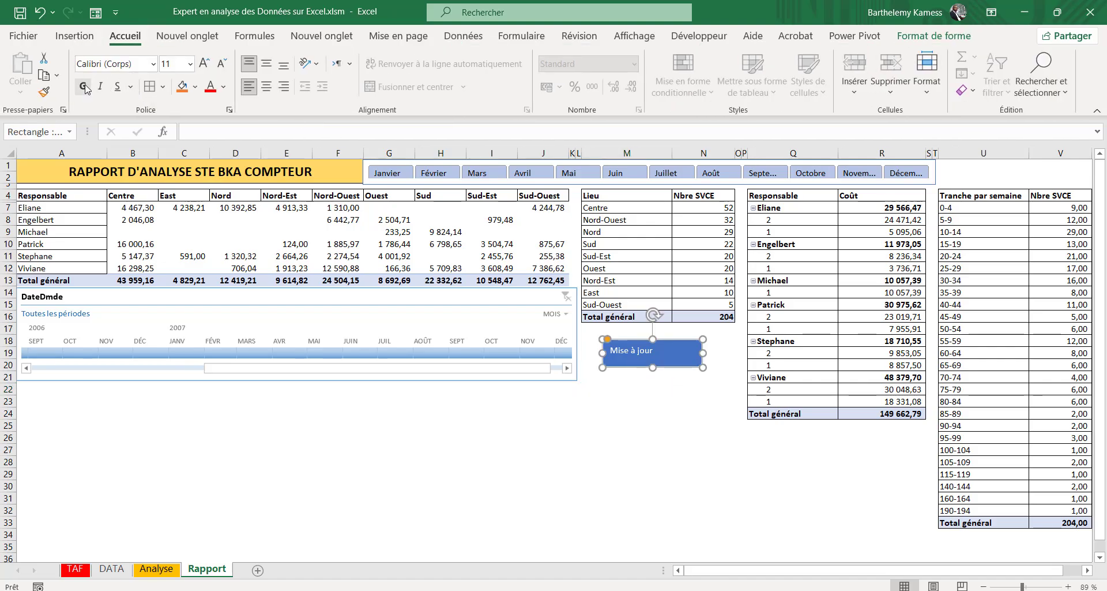
pyautogui.click(204, 63)
pyautogui.click(203, 63)
pyautogui.click(268, 86)
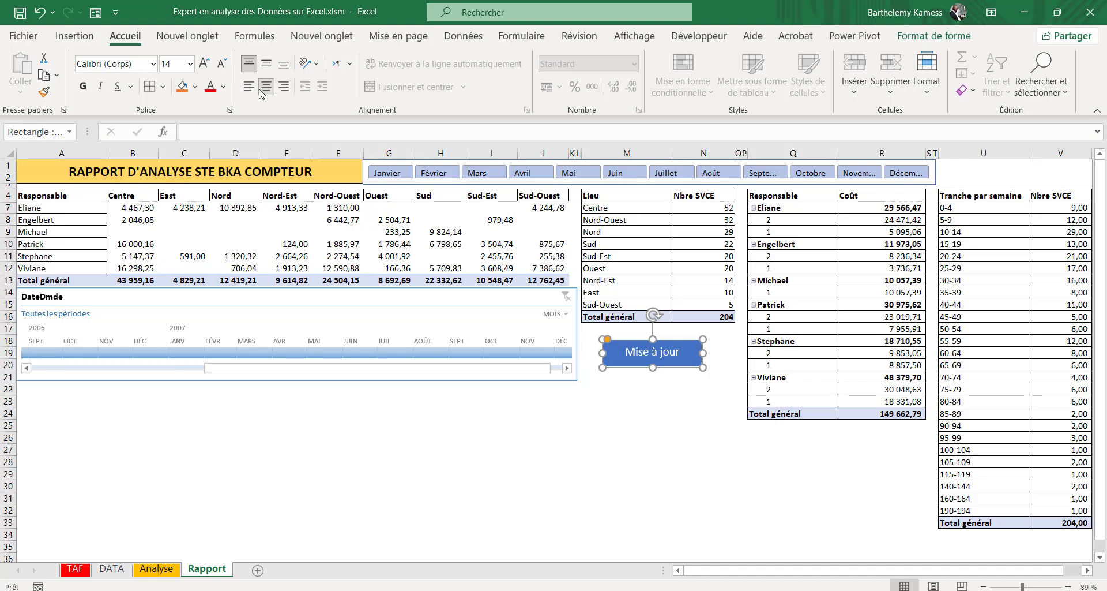
pyautogui.click(205, 65)
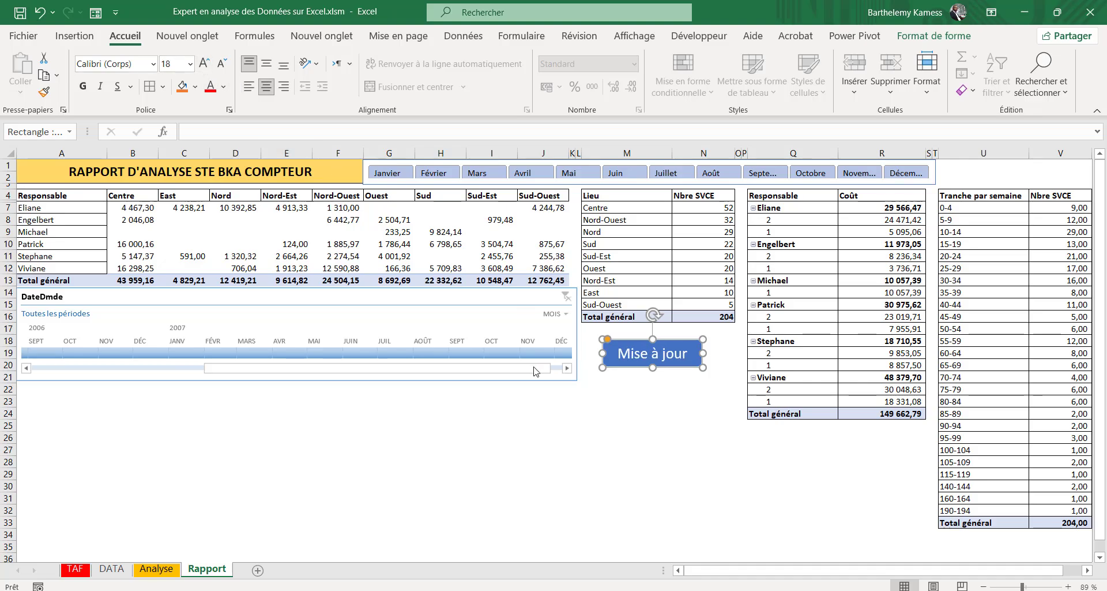
# Assign the Miseajour macro from this workbook to the Mise à jour shape.
pyautogui.click(597, 405)
pyautogui.click(654, 362)
pyautogui.click(622, 340)
pyautogui.rightClick(622, 340)
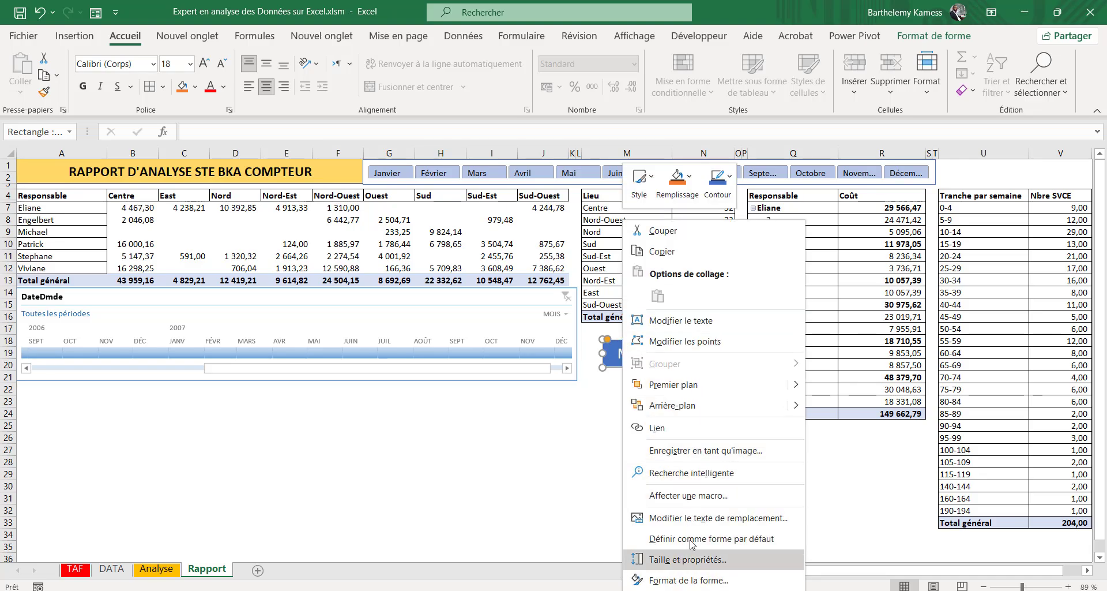
pyautogui.click(689, 496)
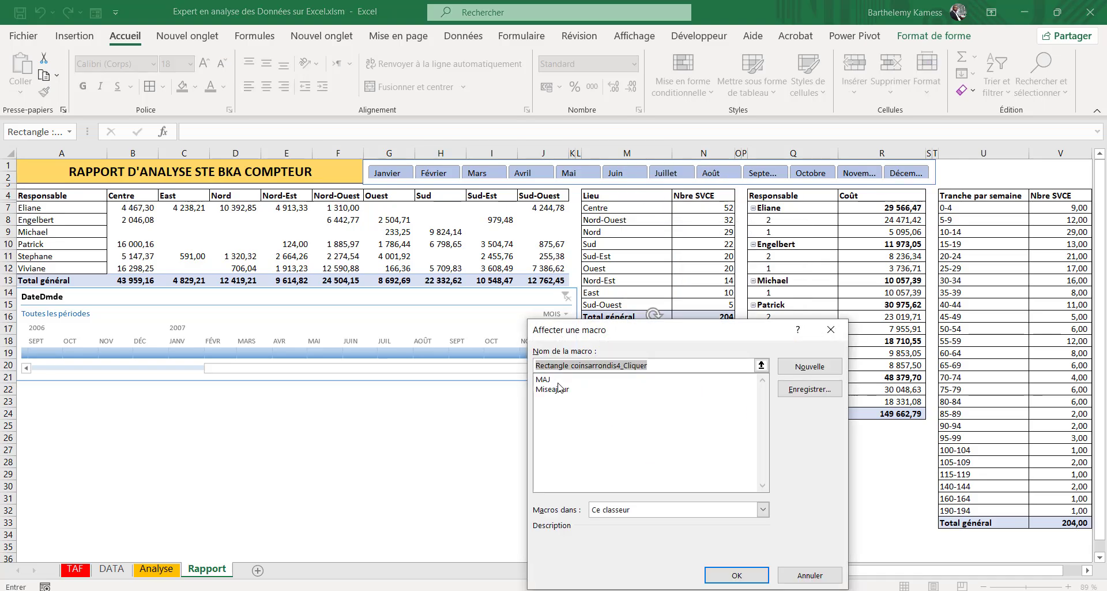
pyautogui.click(547, 391)
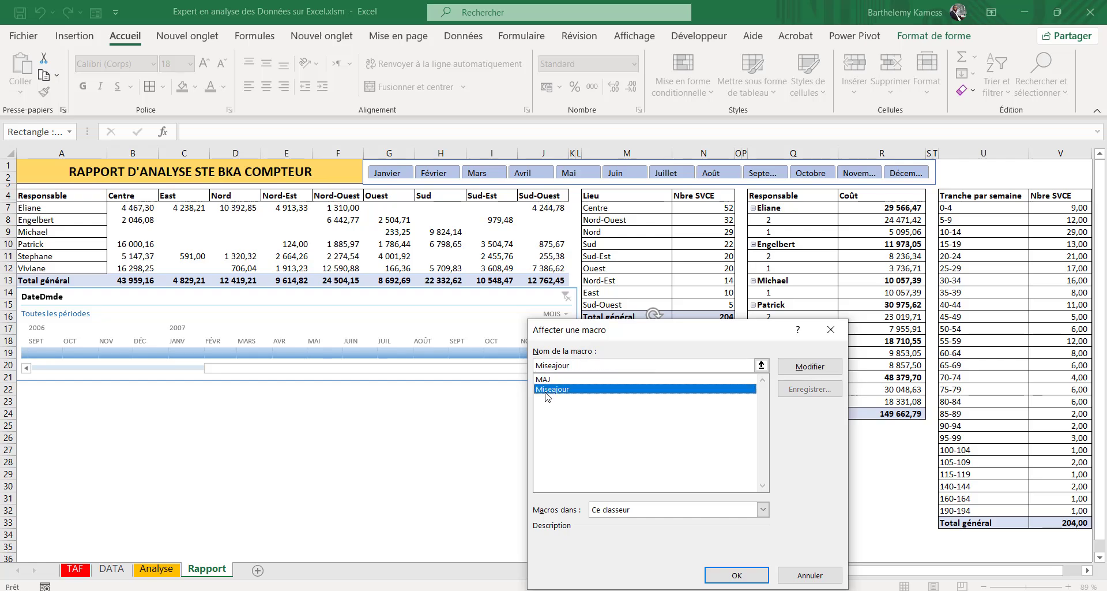
pyautogui.click(548, 379)
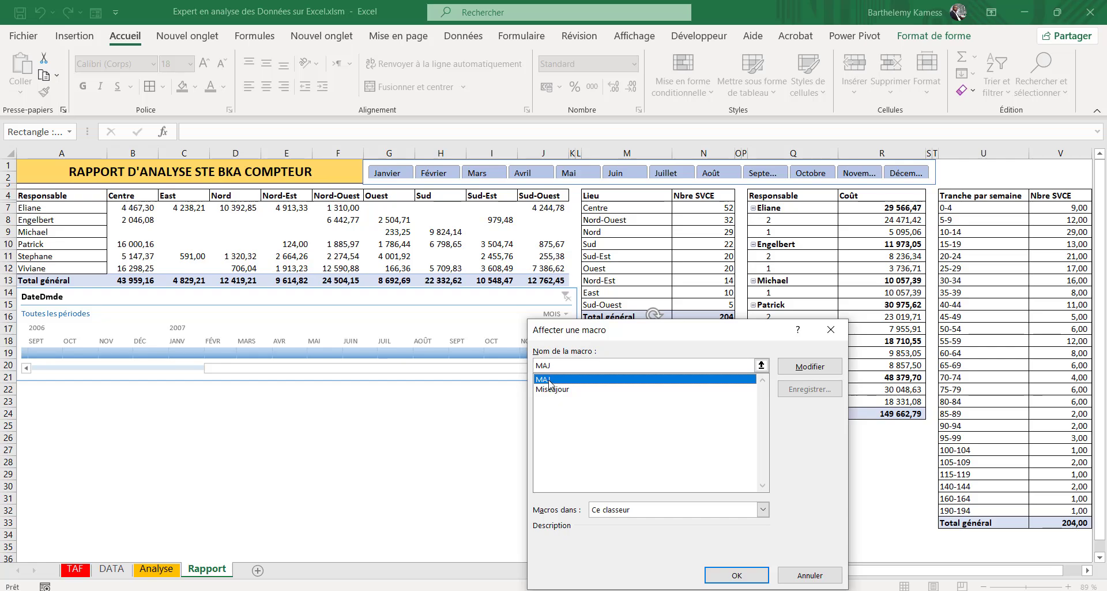
pyautogui.click(549, 390)
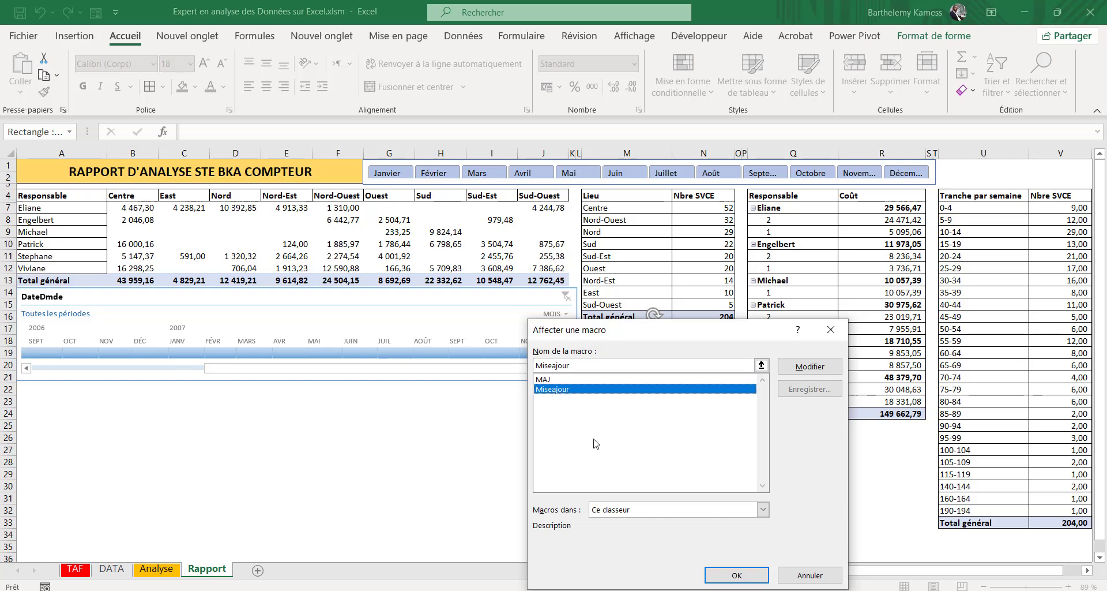
pyautogui.click(637, 511)
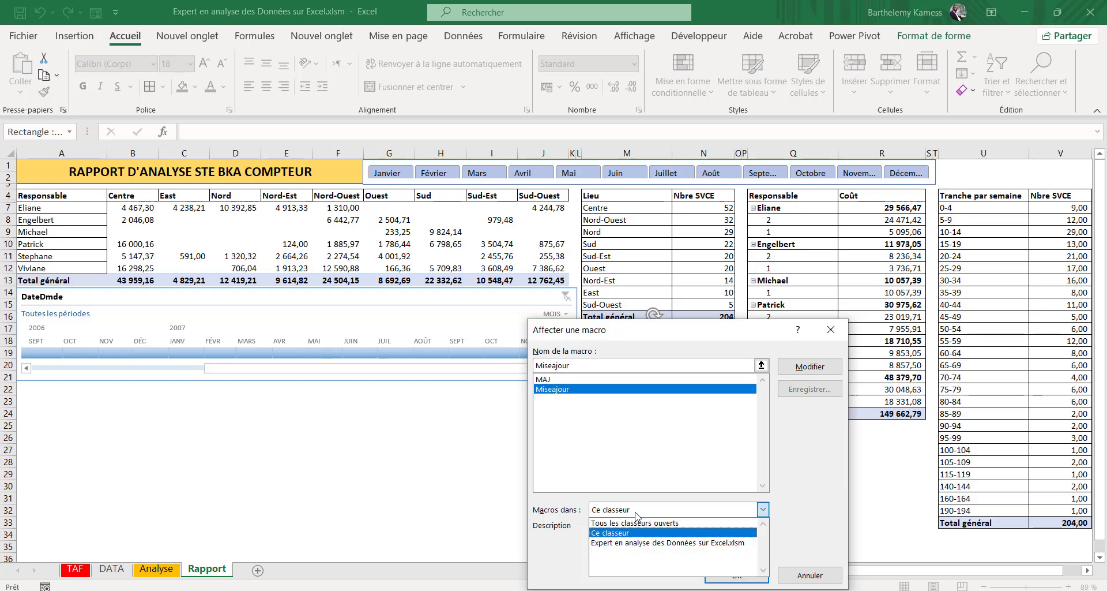
pyautogui.click(635, 512)
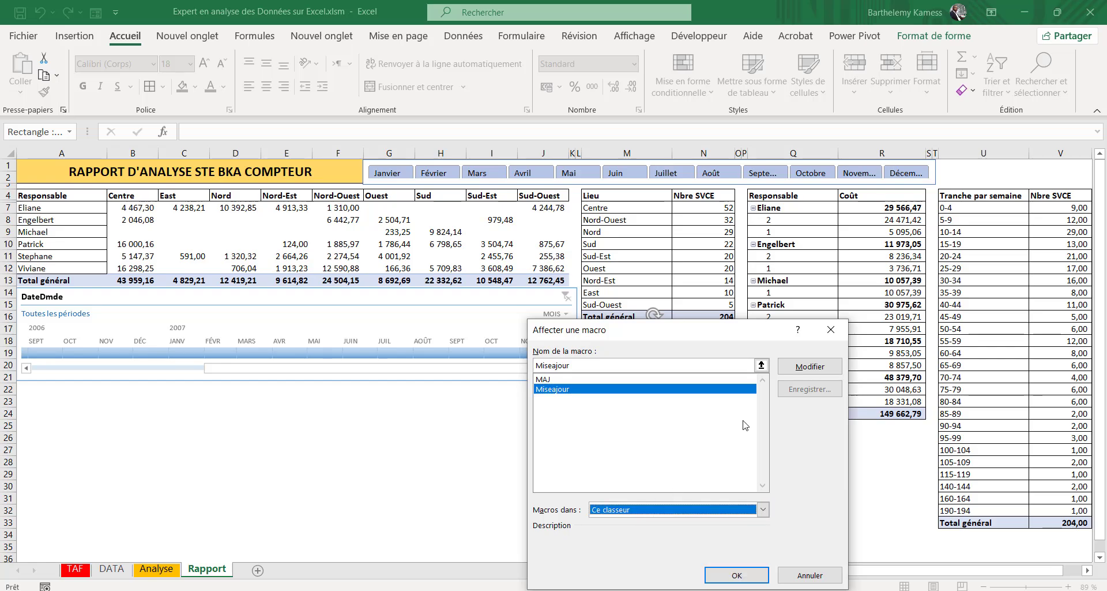
pyautogui.click(741, 575)
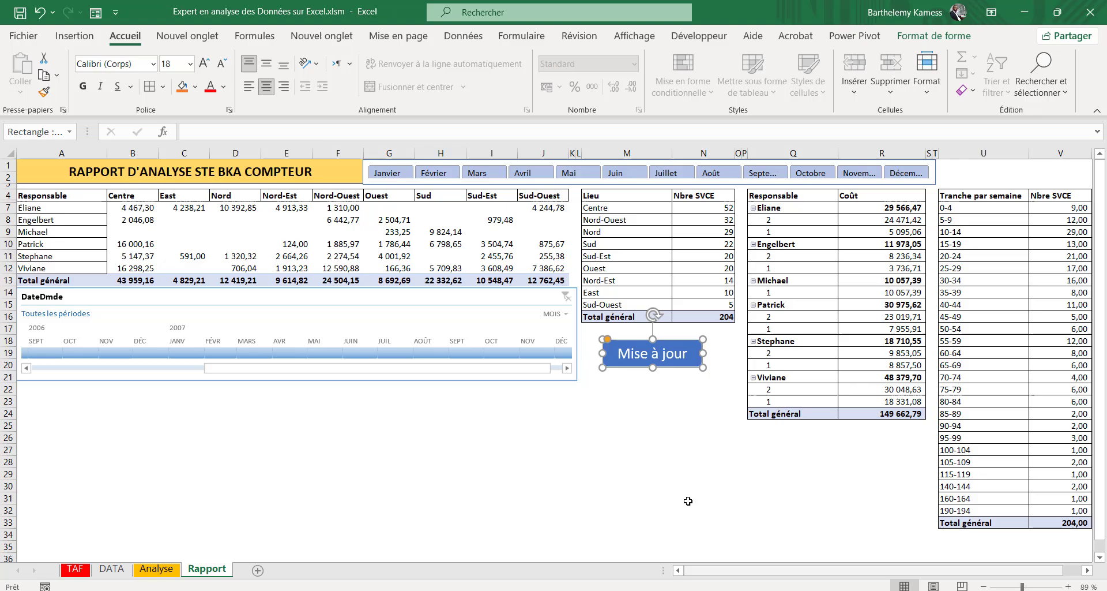
# Set the Total coût value in cell K32 of the DATA sheet to 50000.
pyautogui.click(635, 410)
pyautogui.click(129, 568)
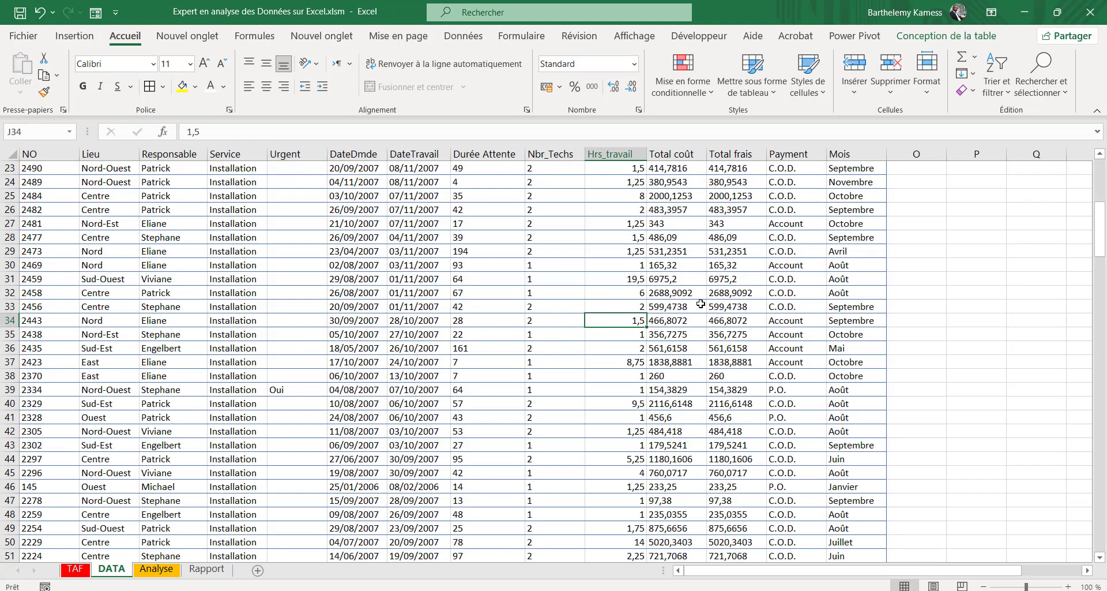
pyautogui.click(721, 292)
pyautogui.click(672, 293)
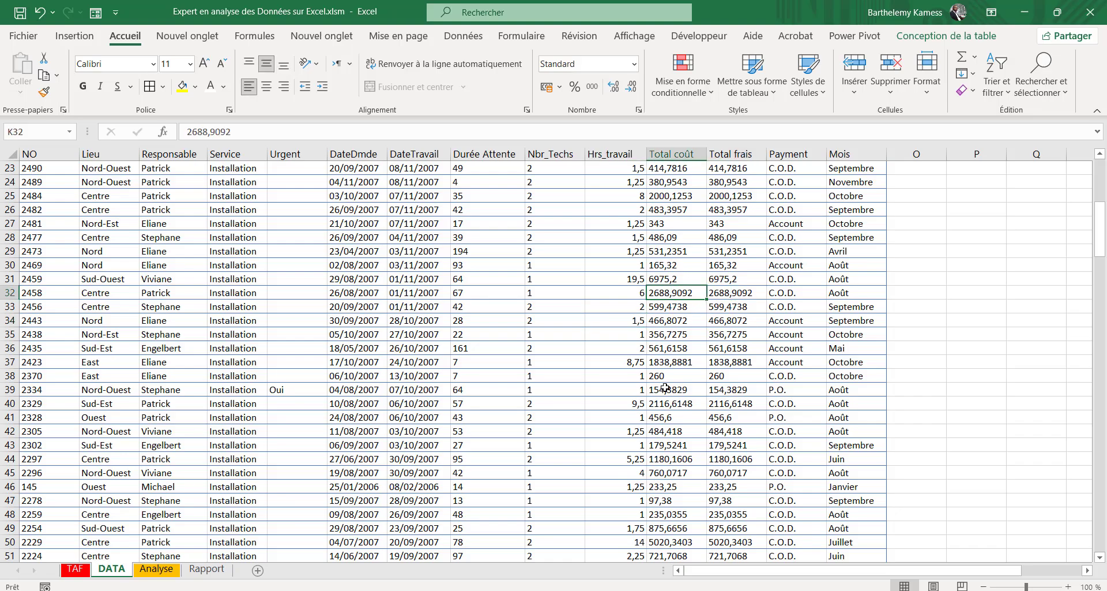
pyautogui.write('50000')
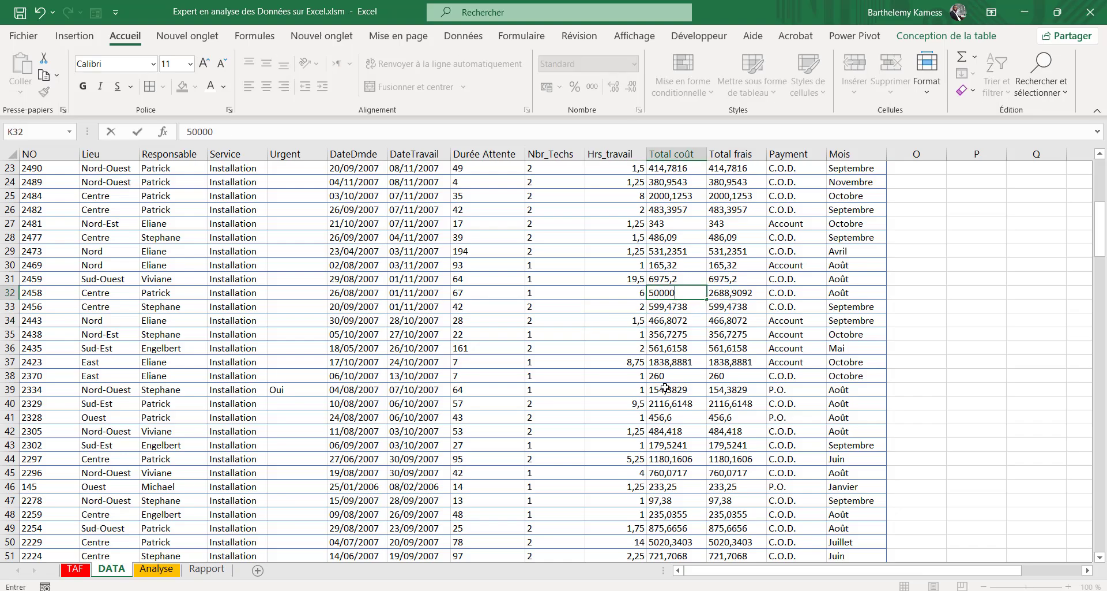
pyautogui.press('Return')
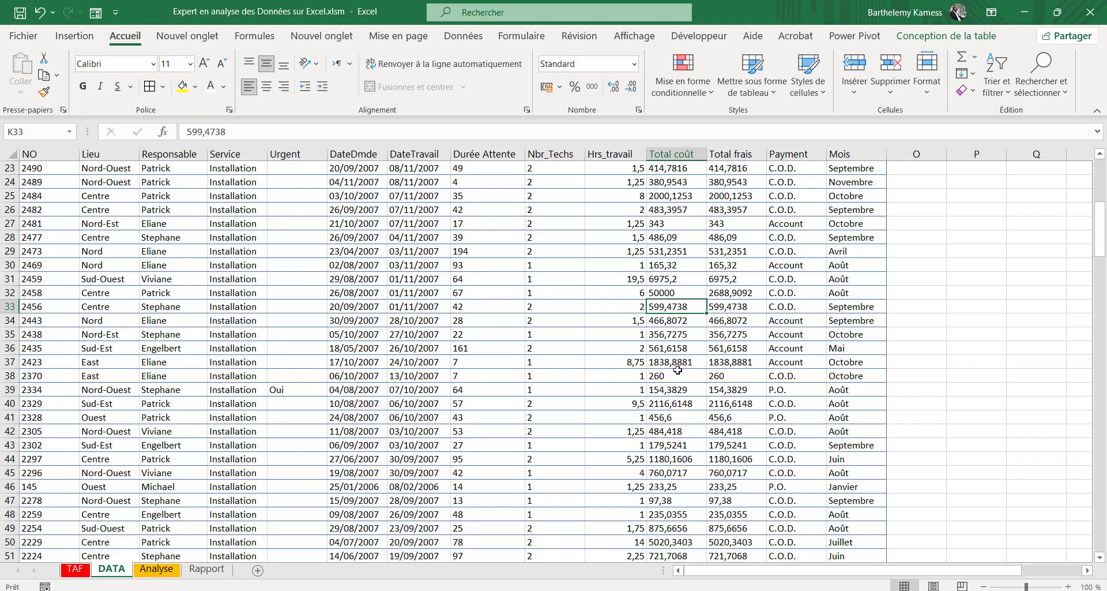
# Refresh the Rapport pivot tables with the Mise à jour shape, and select the first responsable's Centre cost in B7.
pyautogui.click(206, 569)
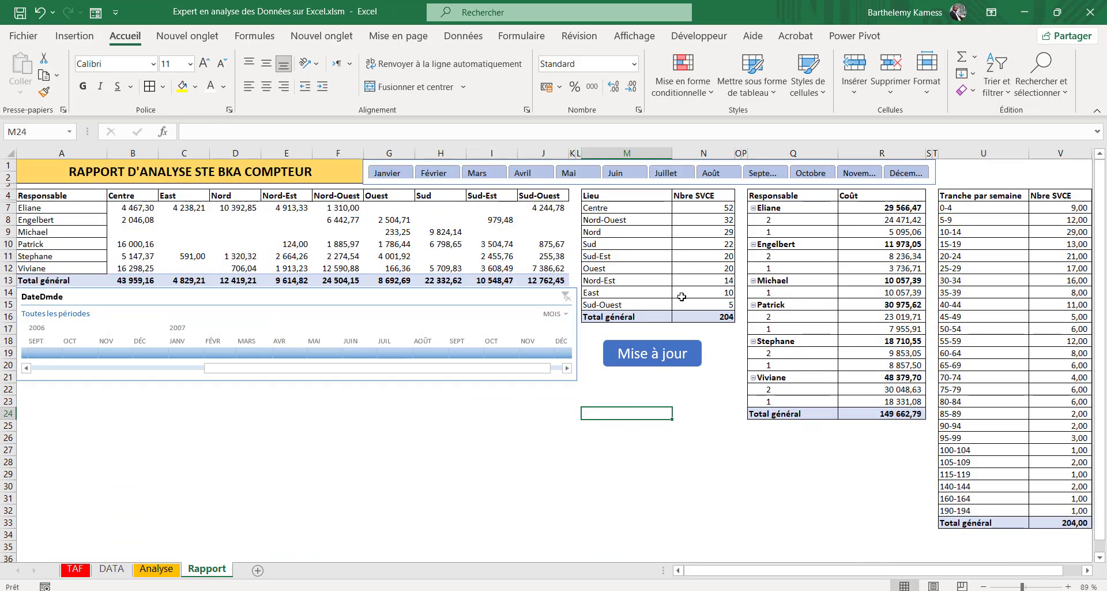
pyautogui.click(649, 360)
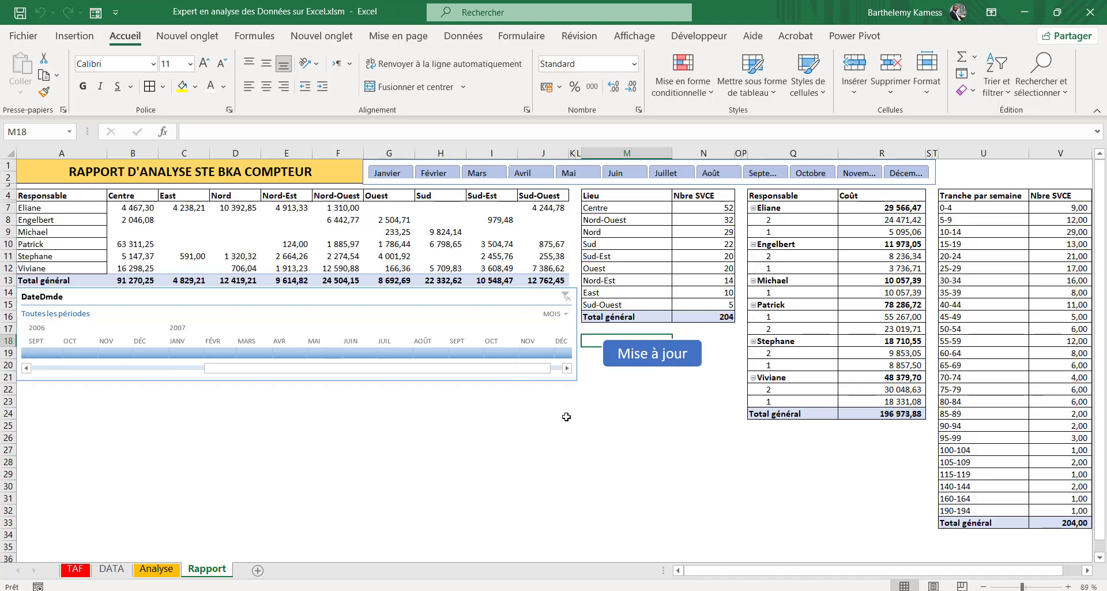
pyautogui.click(136, 209)
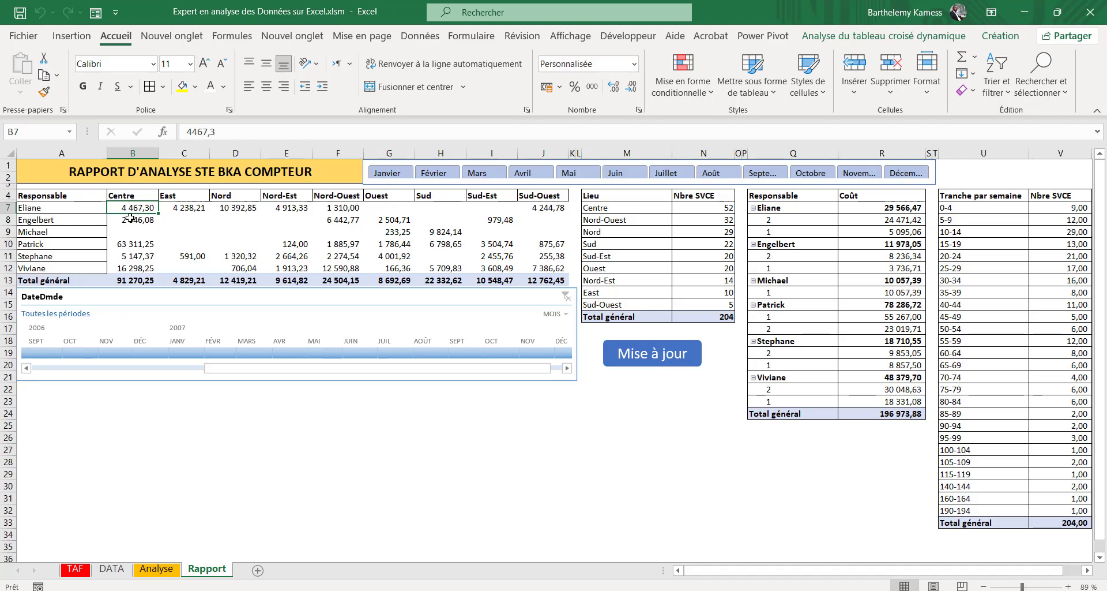
pyautogui.moveTo(126, 216)
# Examine the Lieu and Responsable columns of the DATA table for the first responsable's Centre record.
pyautogui.click(111, 569)
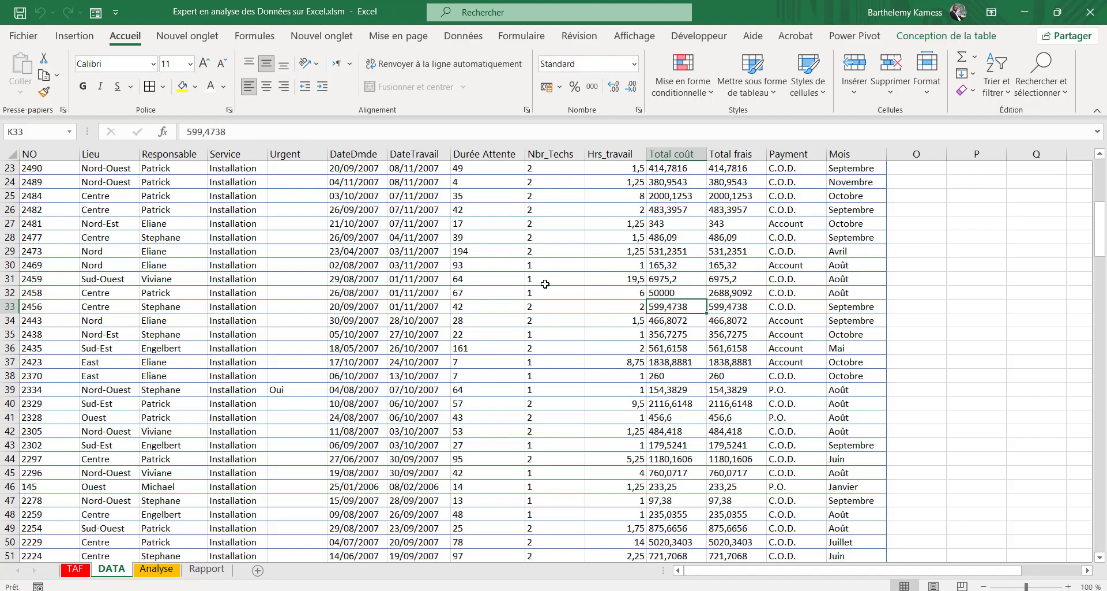
pyautogui.scroll(1, 545, 284)
pyautogui.click(175, 304)
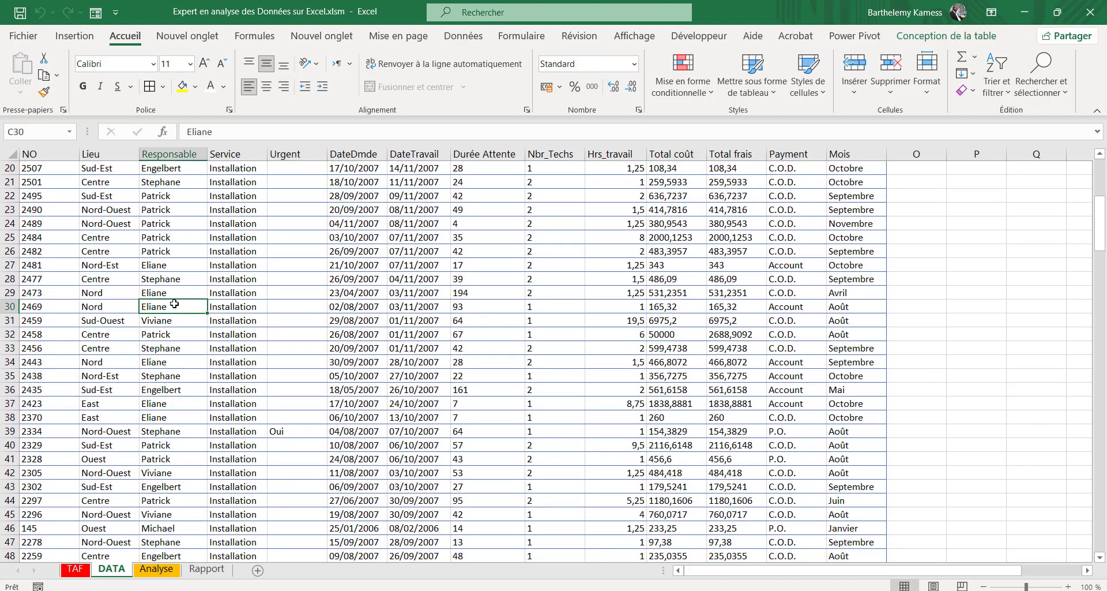
pyautogui.moveTo(390, 307); pyautogui.dragTo(465, 303)
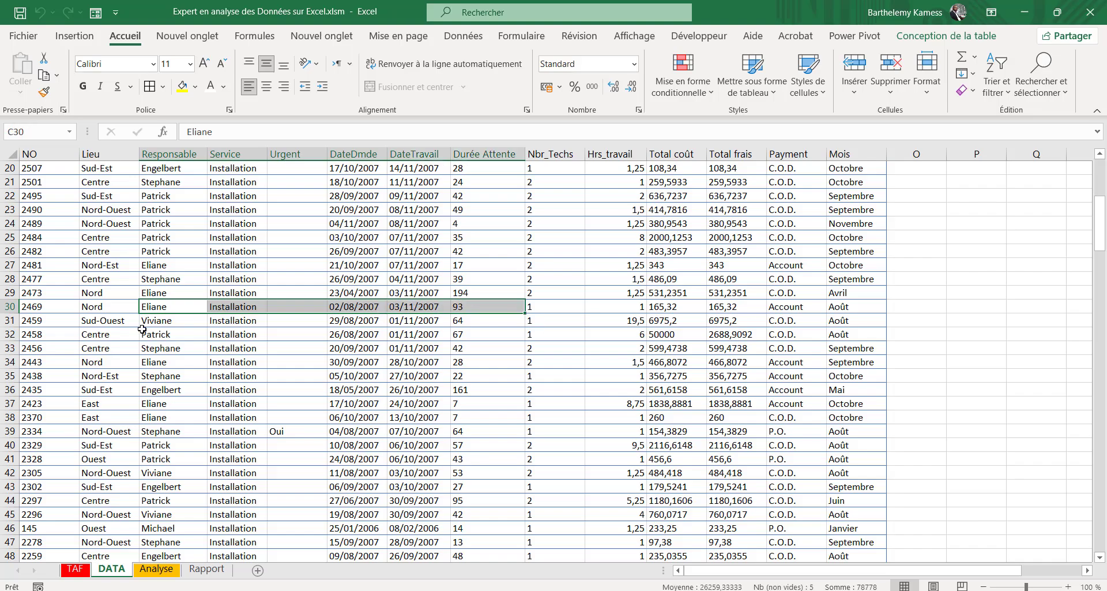
pyautogui.click(105, 281)
pyautogui.click(107, 250)
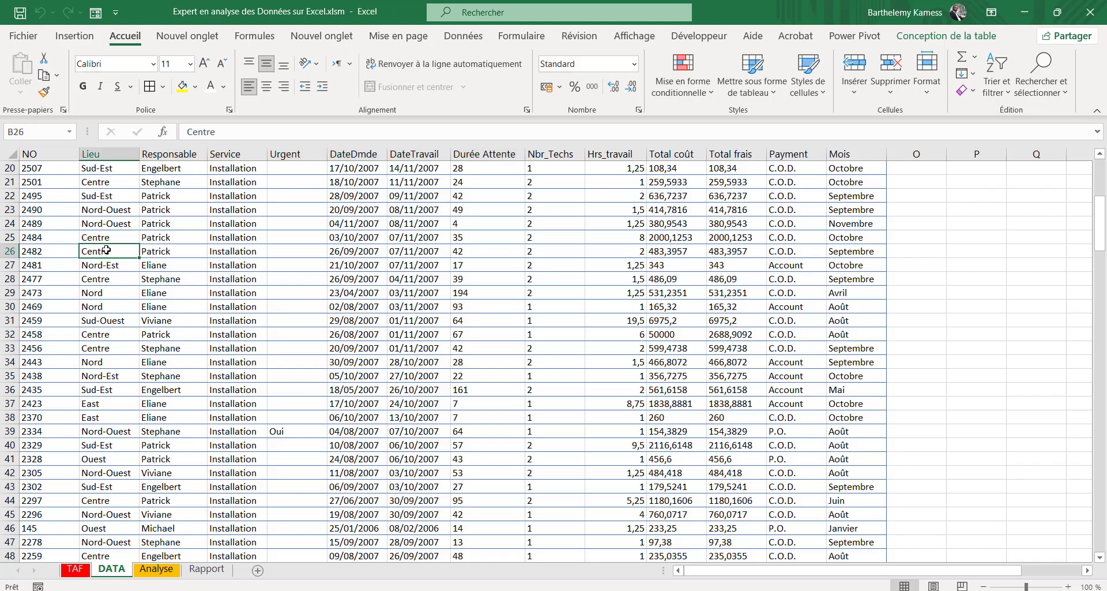
pyautogui.click(163, 155)
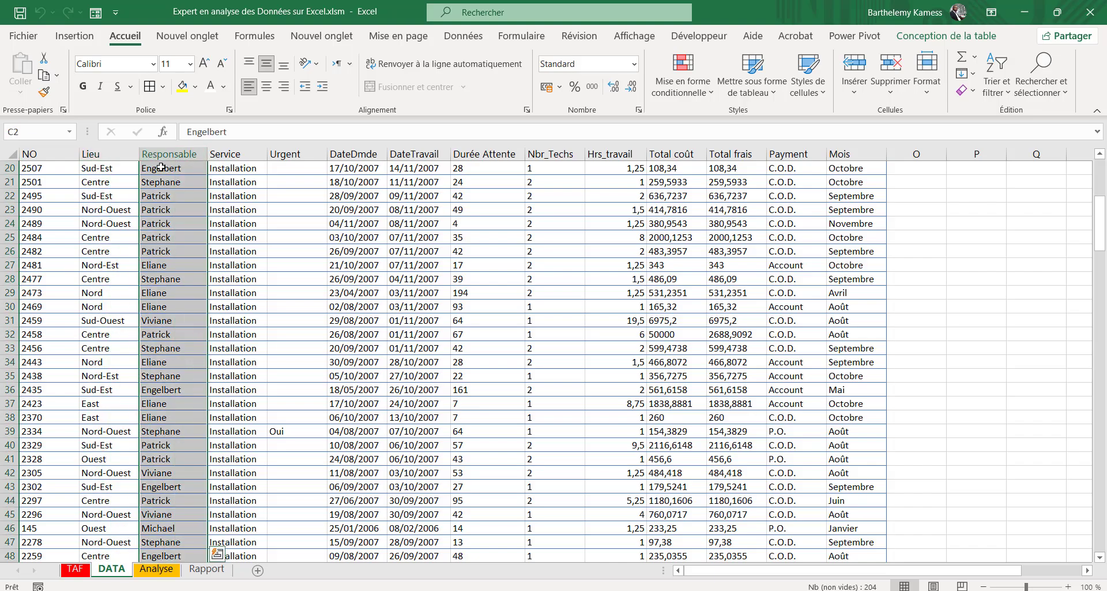
pyautogui.scroll(6, 162, 167)
pyautogui.click(164, 169)
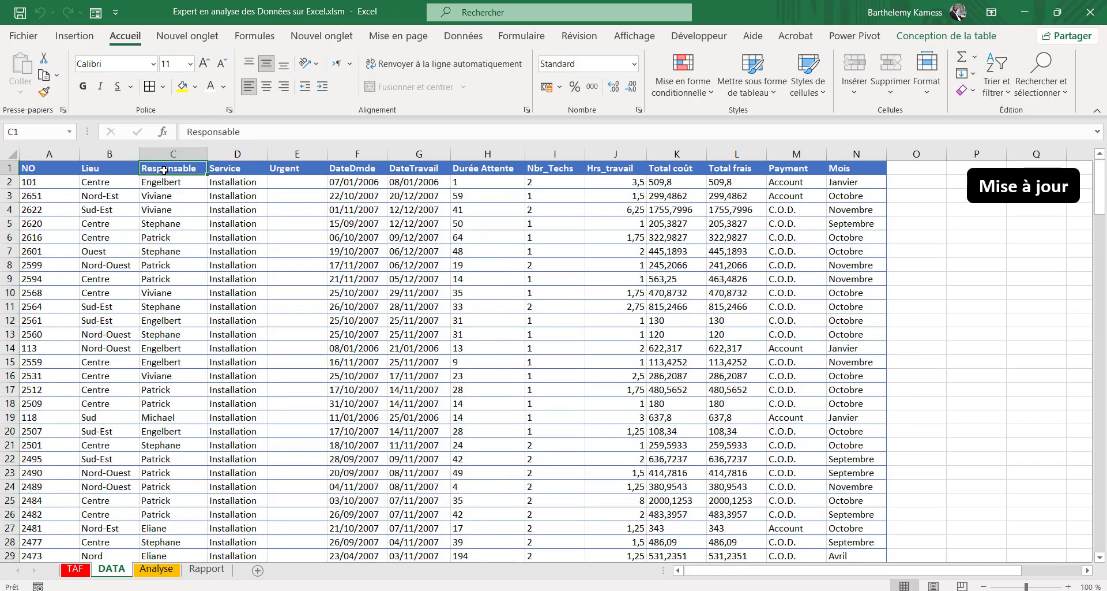
pyautogui.click(119, 169)
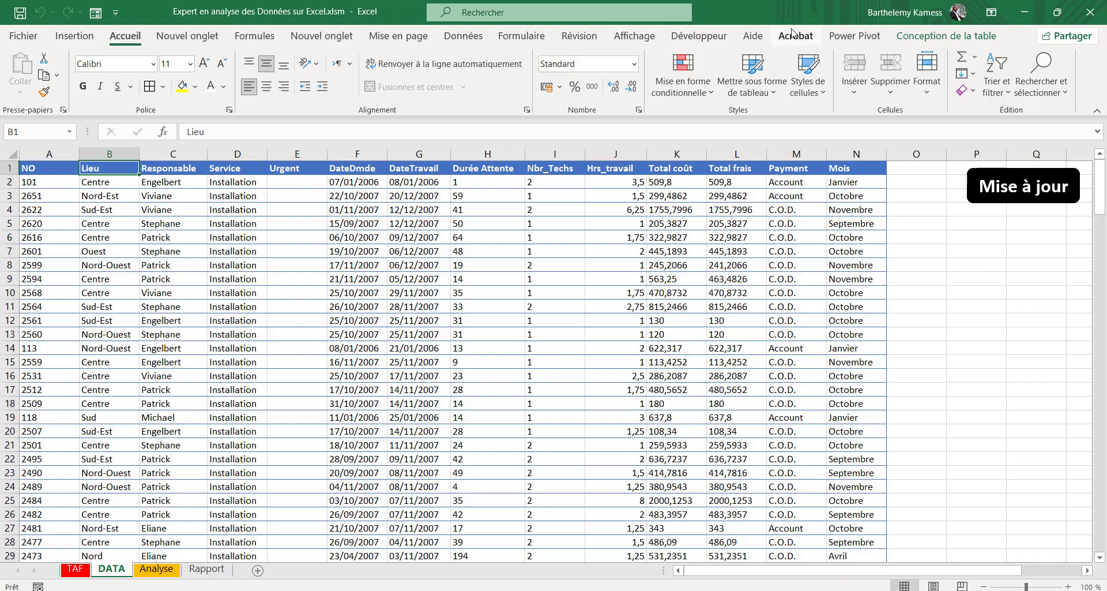
# Turn on the header filter buttons for the BDD table on the DATA sheet.
pyautogui.click(911, 36)
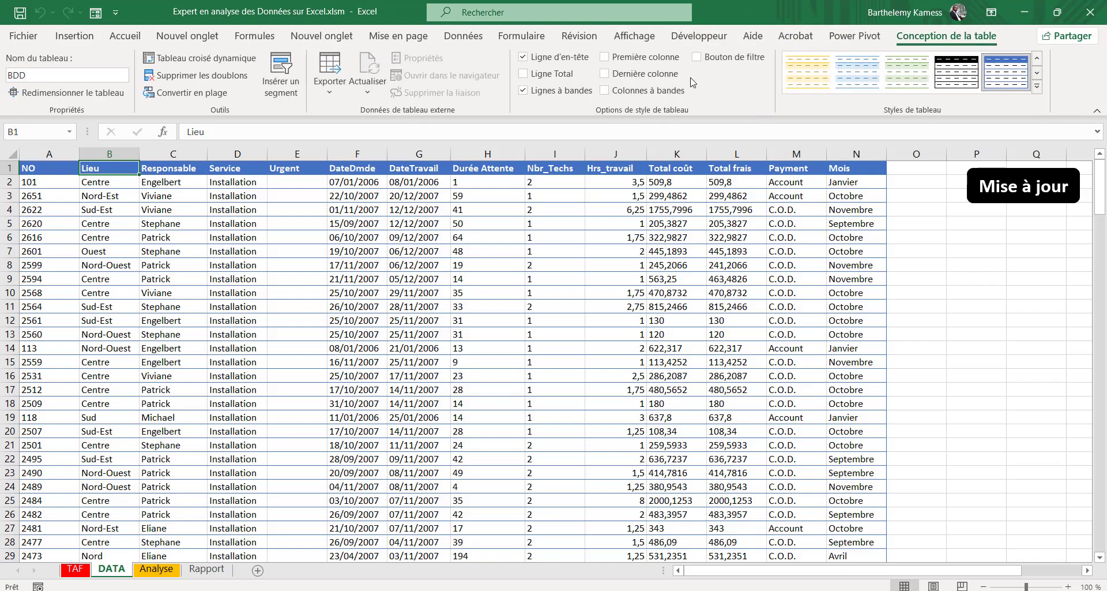
pyautogui.click(697, 57)
pyautogui.click(196, 292)
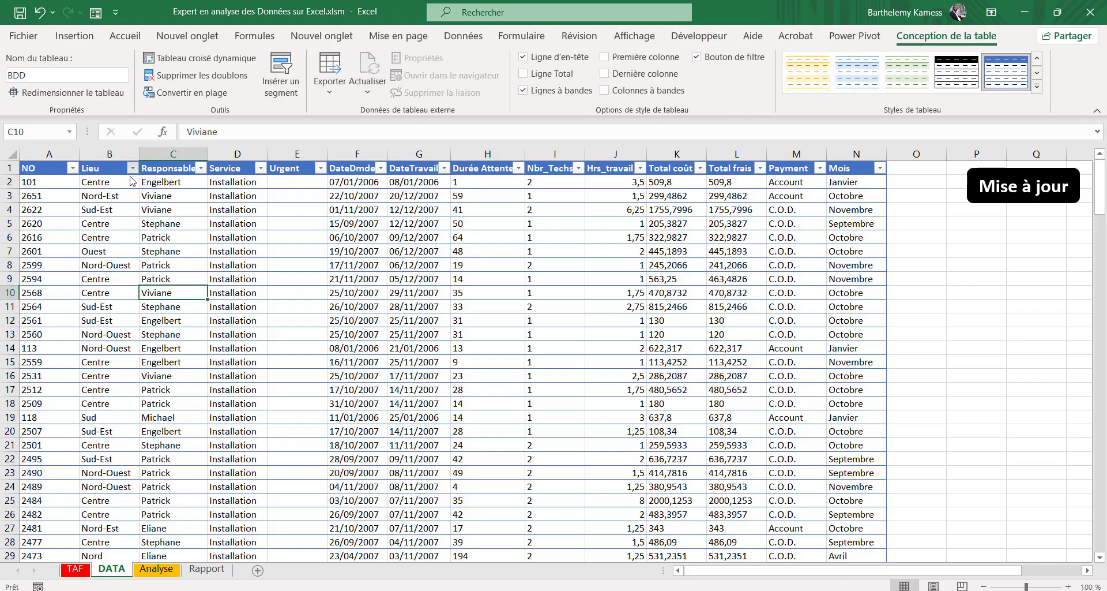
# Filter the BDD table's Lieu column to show only Centre.
pyautogui.click(132, 168)
pyautogui.click(98, 338)
pyautogui.click(55, 350)
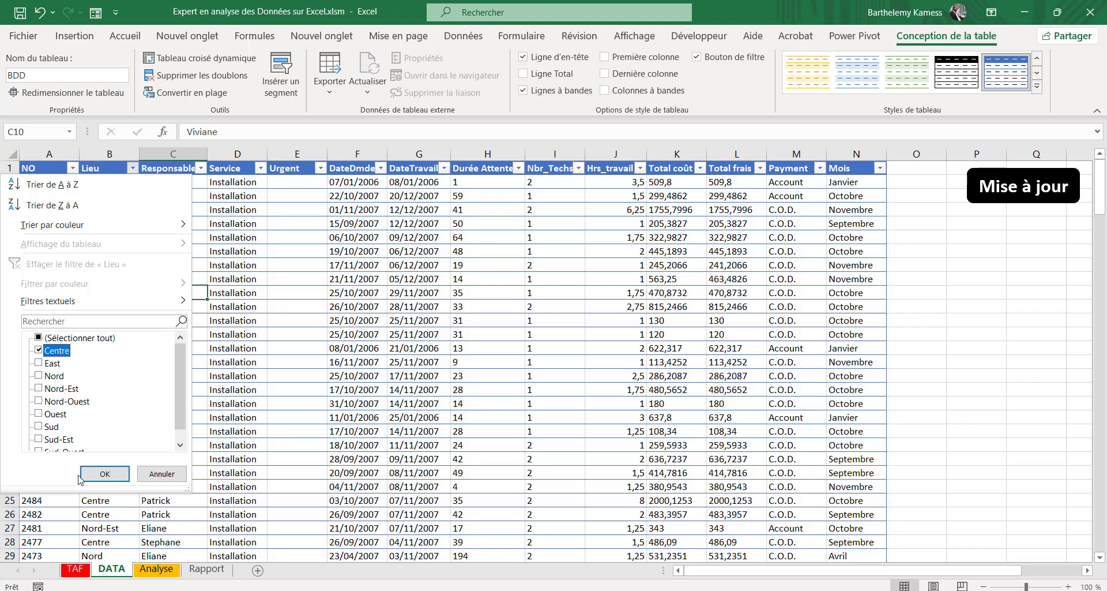
pyautogui.click(84, 476)
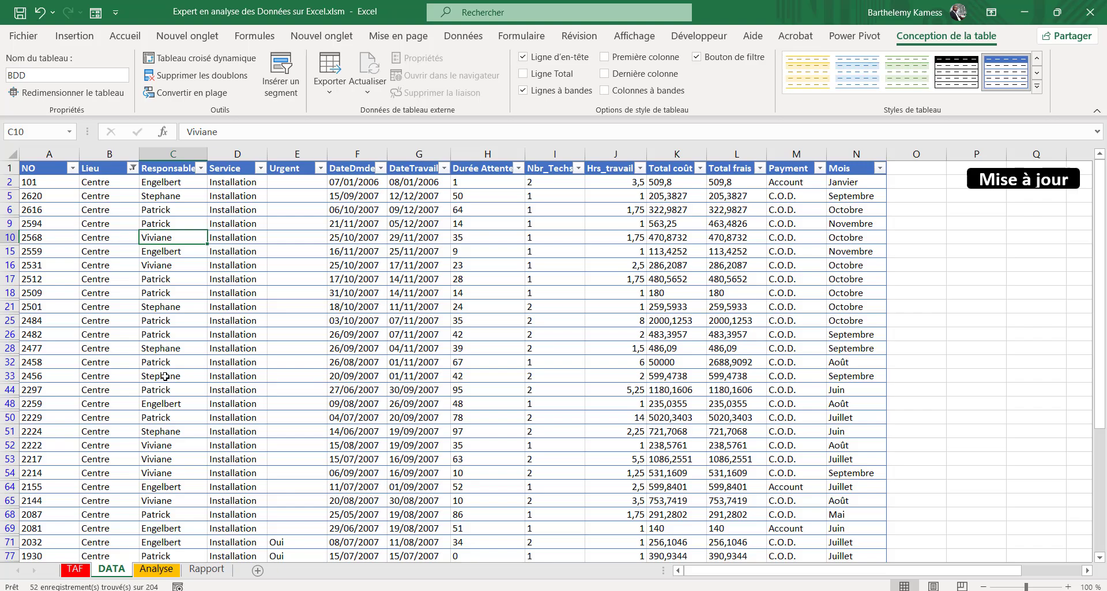
# Check the Analyse sheet, and filter the DATA table's Responsable column to only the first person listed.
pyautogui.click(173, 571)
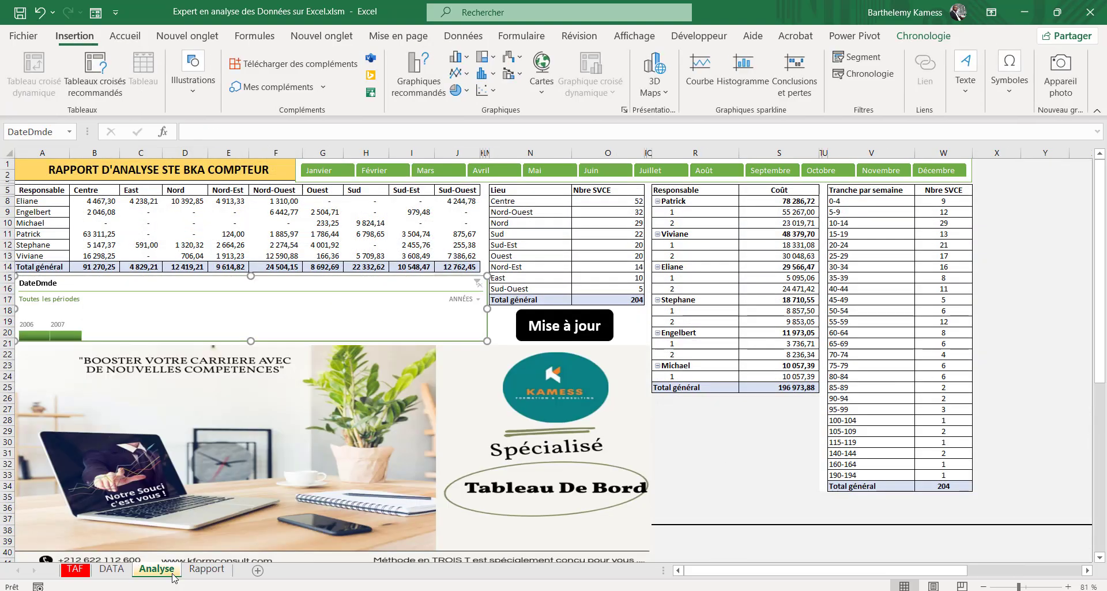
pyautogui.click(112, 569)
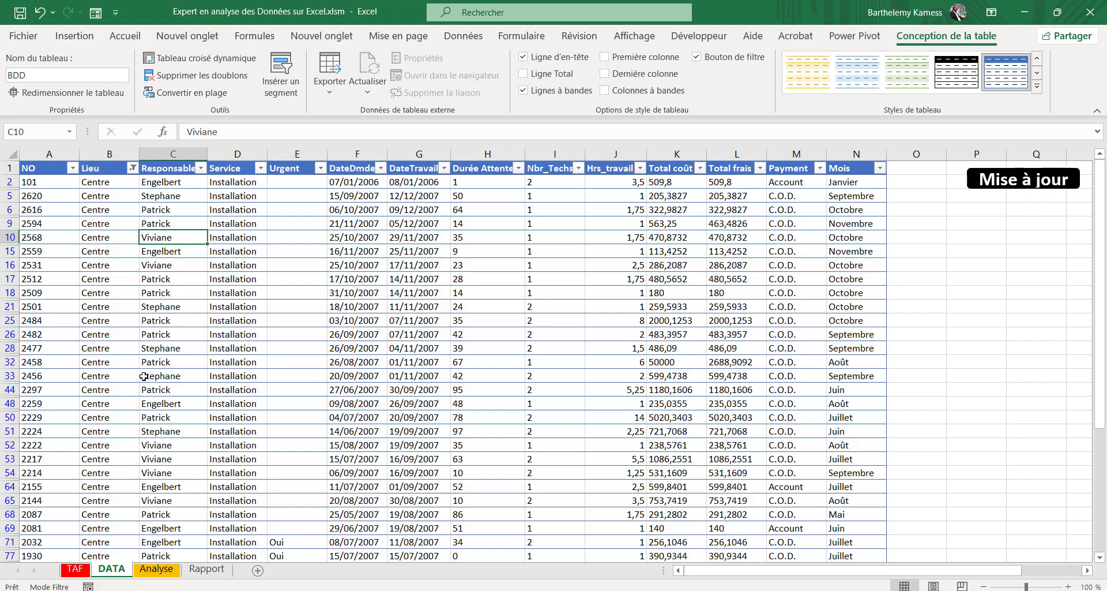
pyautogui.scroll(-3, 167, 453)
pyautogui.scroll(3, 168, 452)
pyautogui.click(173, 183)
pyautogui.click(200, 168)
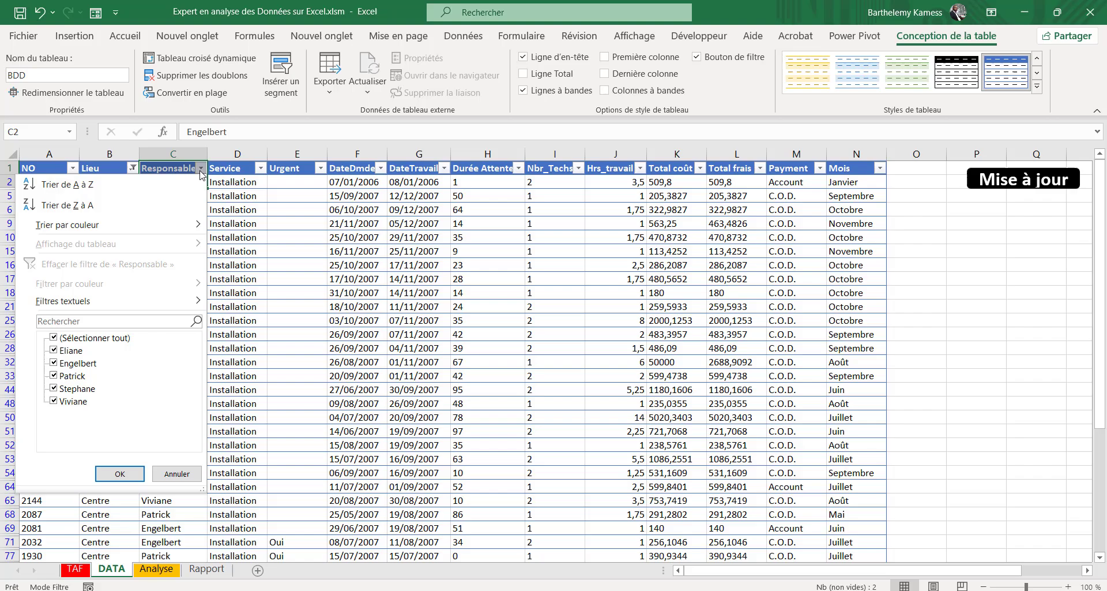
pyautogui.click(92, 338)
pyautogui.click(79, 350)
pyautogui.click(120, 473)
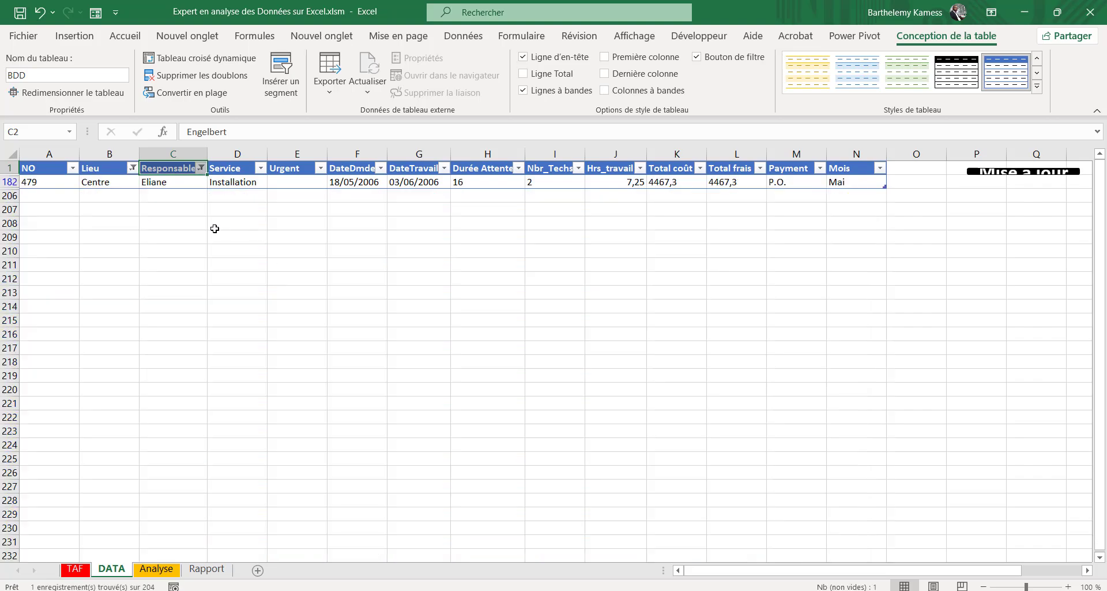
# Set the Total coût of the filtered Centre record in K182 to 25000.
pyautogui.click(662, 182)
pyautogui.write('25')
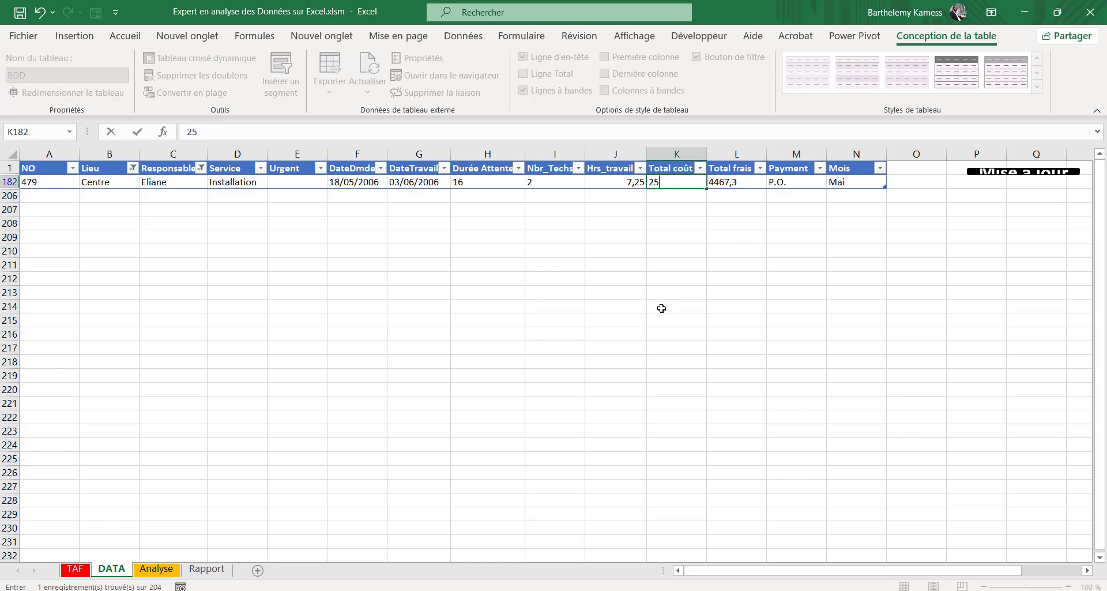
pyautogui.write('000')
pyautogui.press('Return')
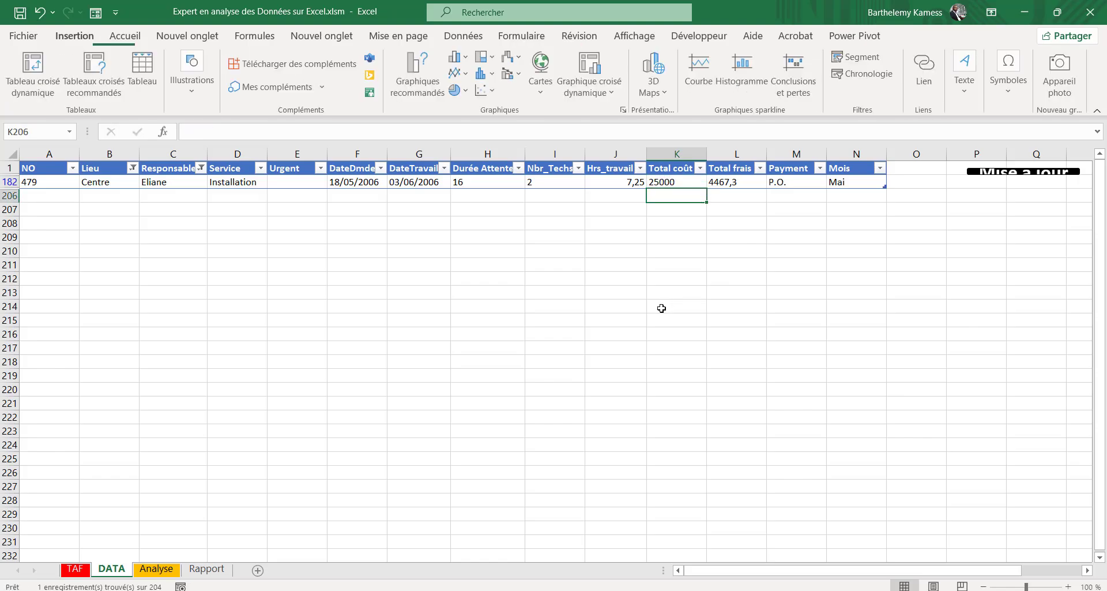
pyautogui.click(662, 181)
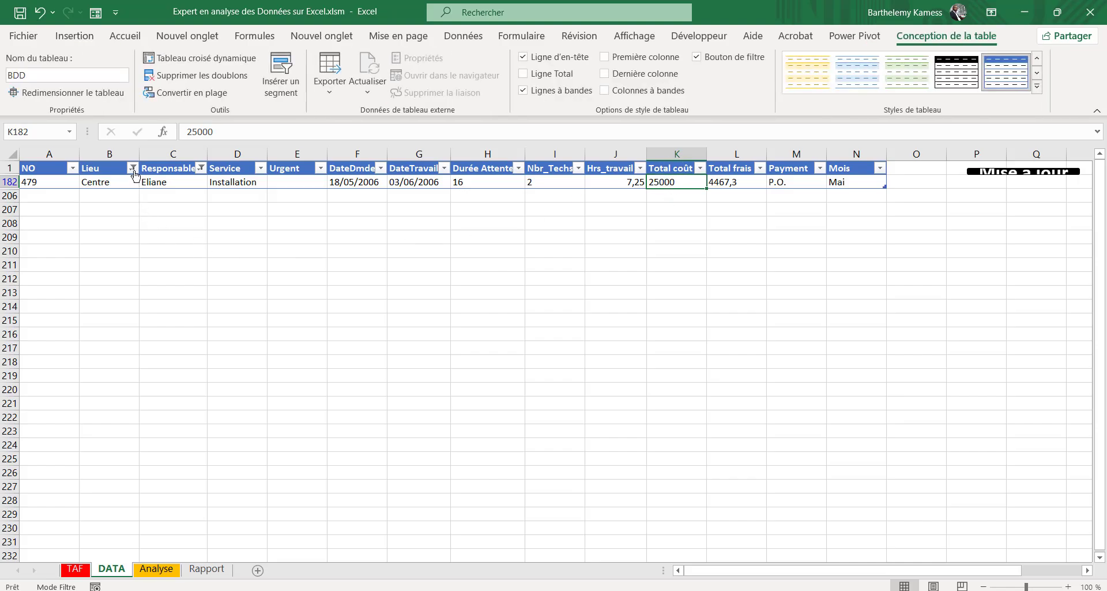
# Clear all filters from the DATA table so every record is listed.
pyautogui.click(464, 37)
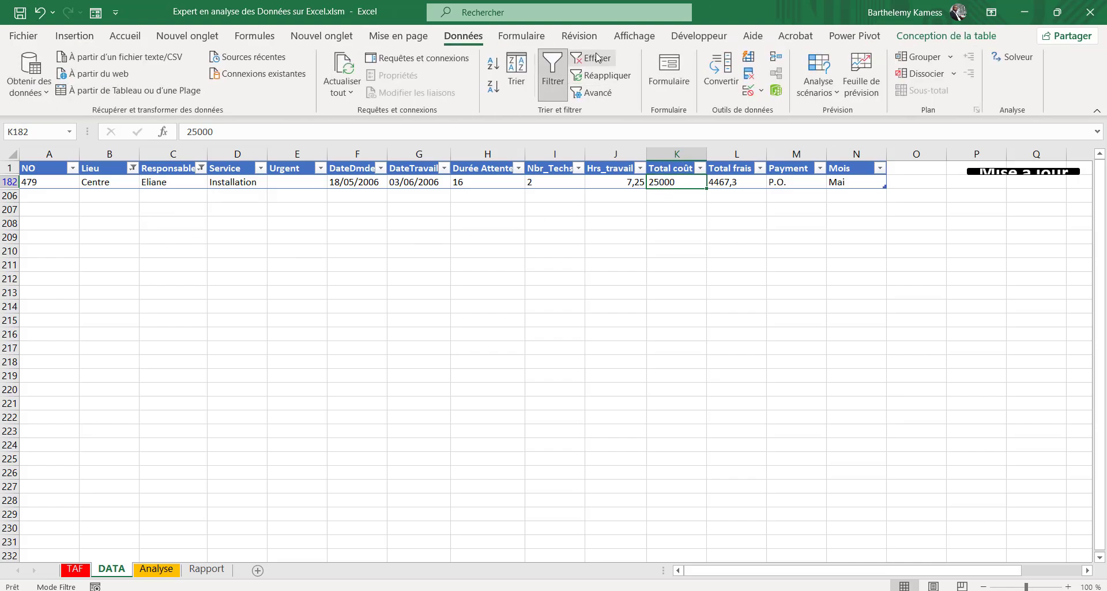
pyautogui.click(589, 58)
pyautogui.click(225, 337)
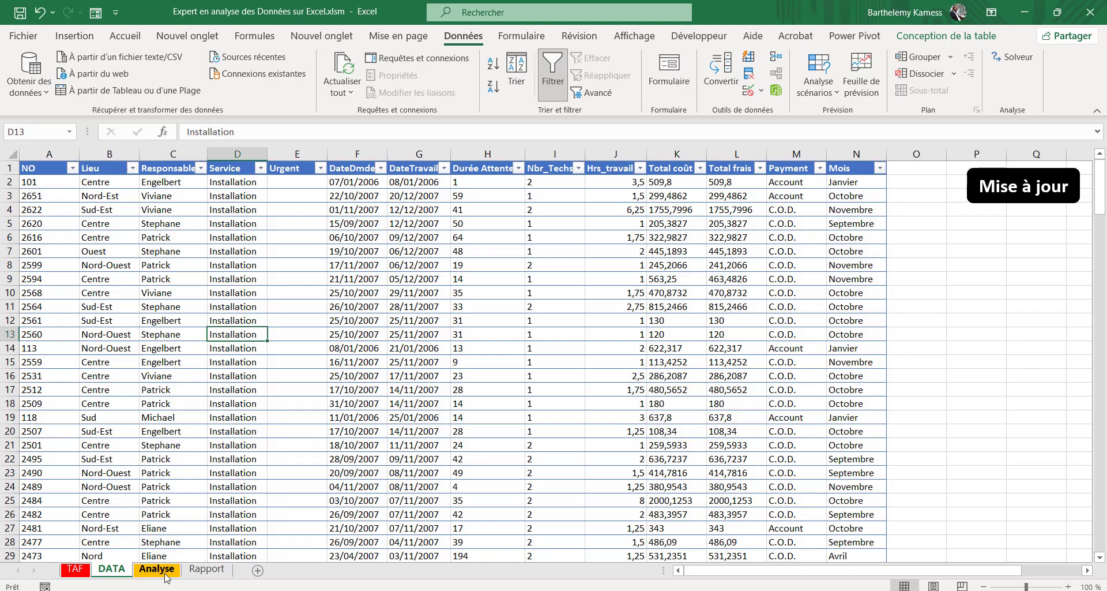
# Run the Mise à jour macro on the Rapport sheet to refresh its pivot tables with the edited Centre cost.
pyautogui.click(207, 569)
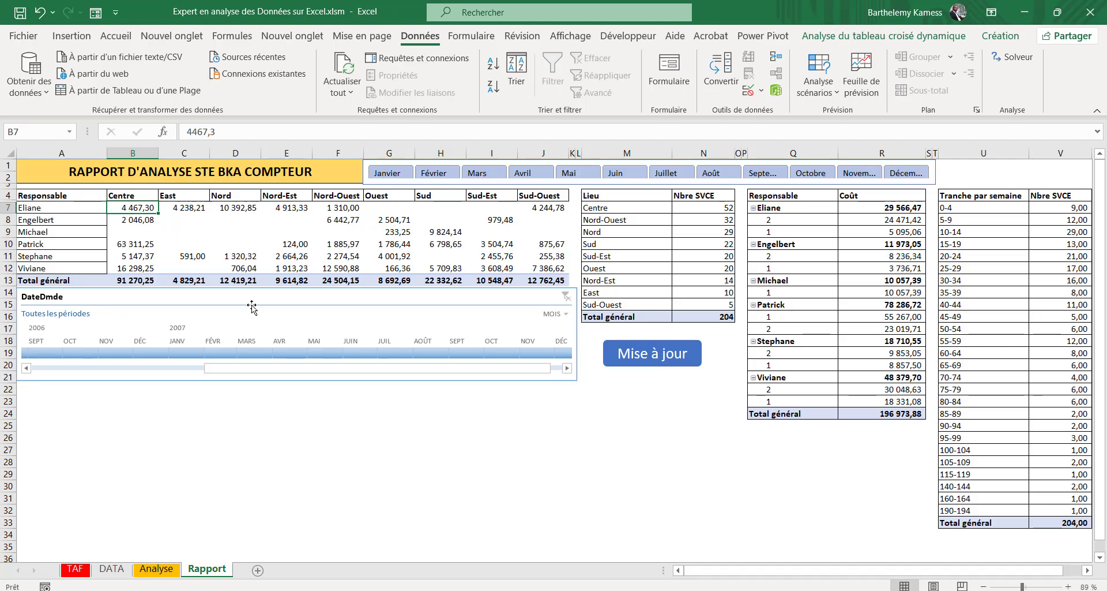
pyautogui.click(542, 448)
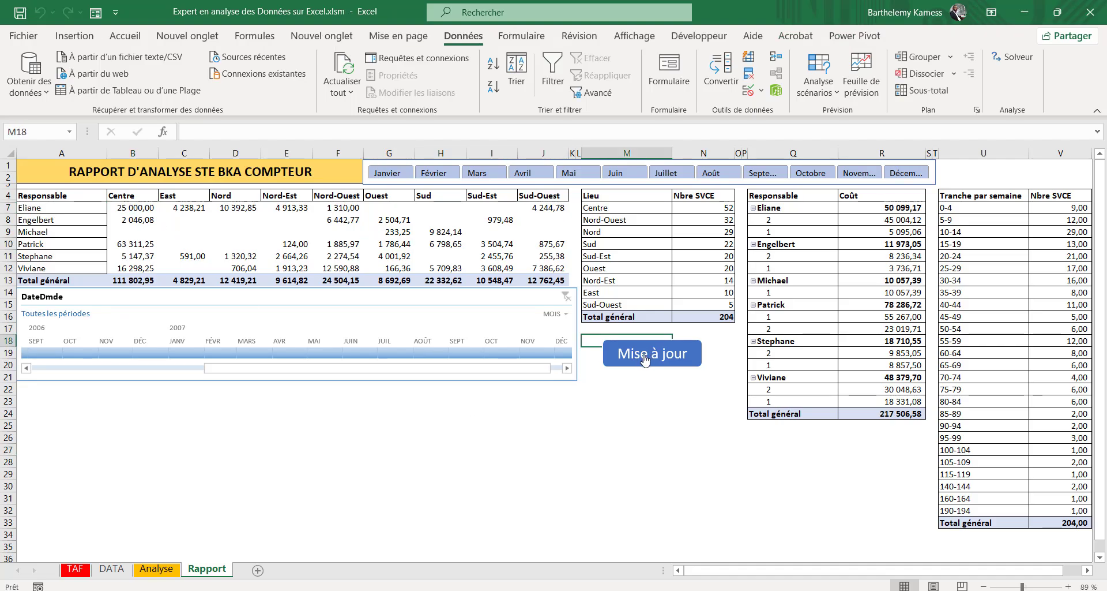
pyautogui.click(649, 354)
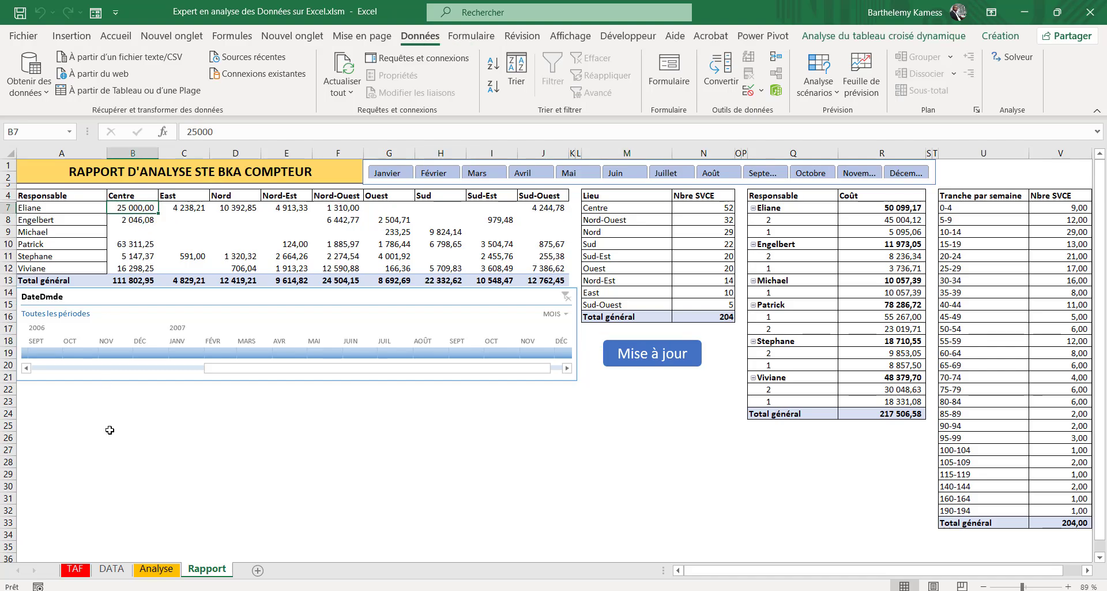